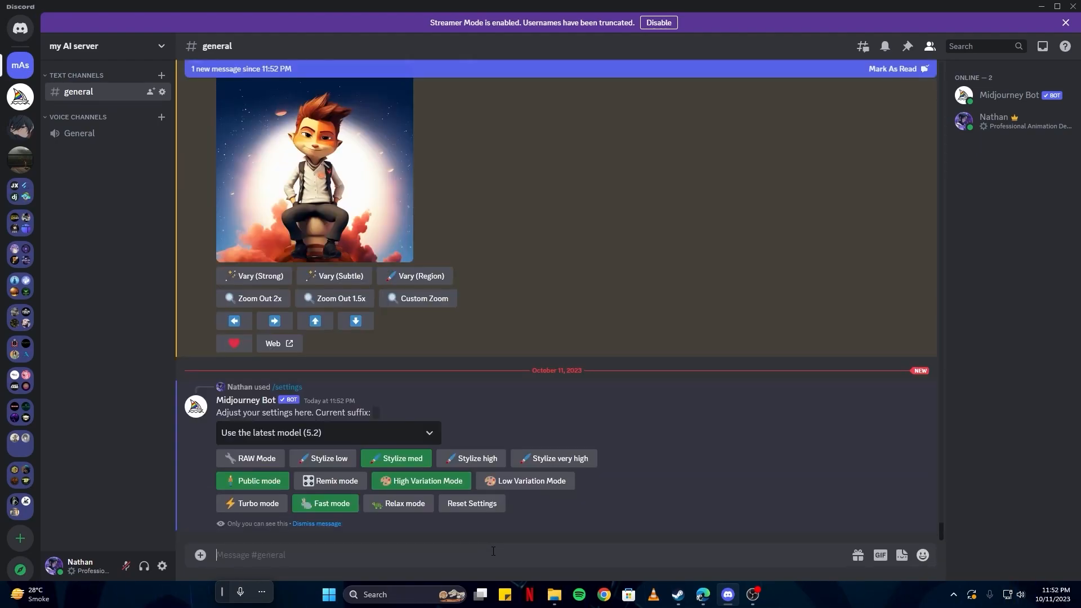
- View the list of available Midjourney model versions in the bot's settings message
left_click(329, 432)
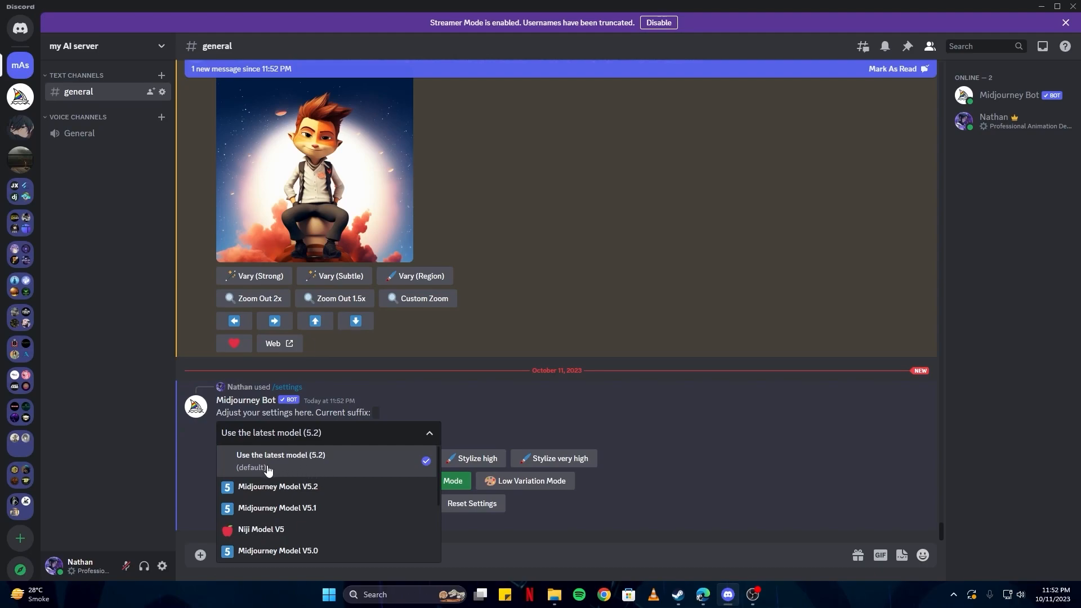
left_click(457, 545)
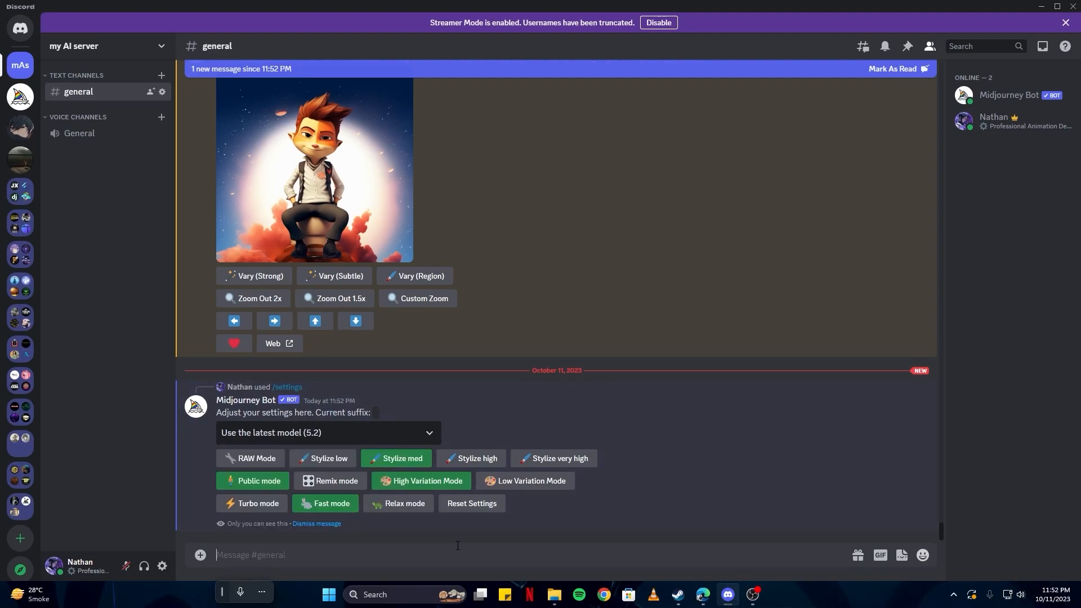
- Generate images with the /imagine prompt "a samurai with a sword in hand, looking up the mountains, fire in the mountains, --ar 16:9"
type("/imag")
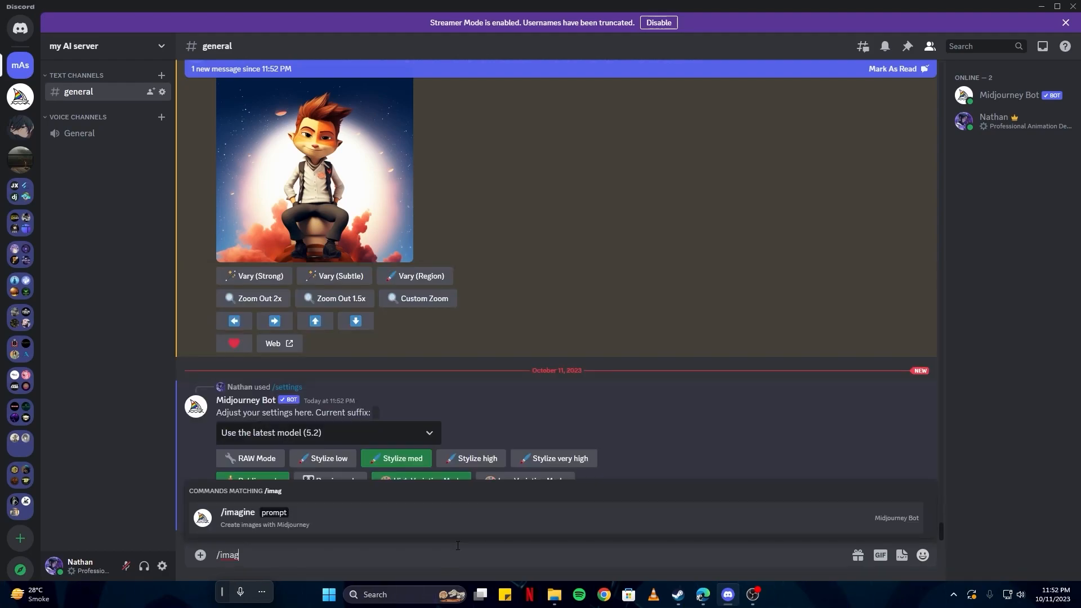
key("Return")
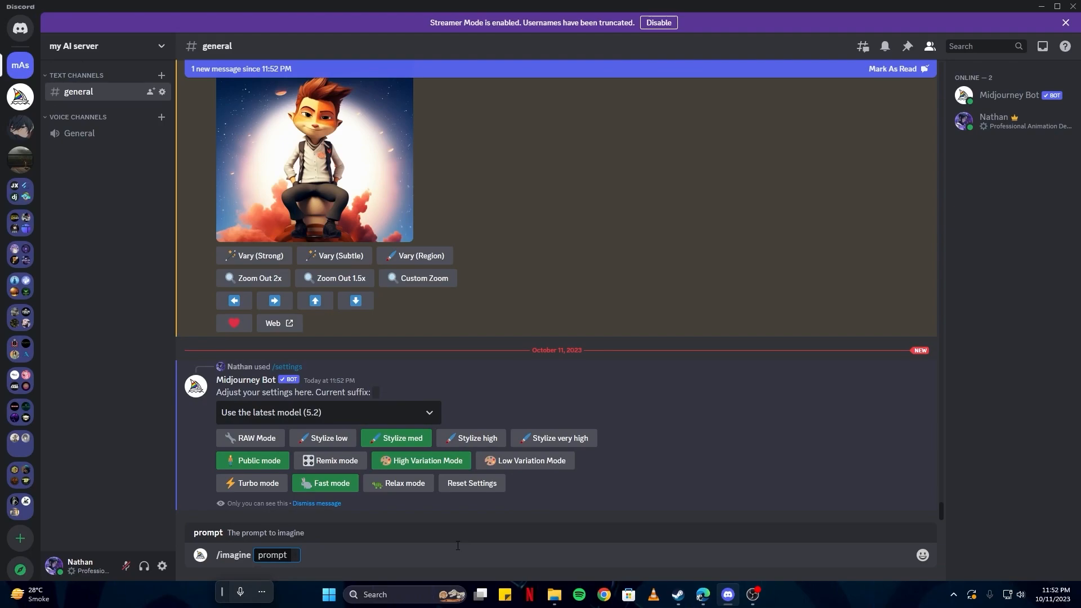
type("a samurai with a a")
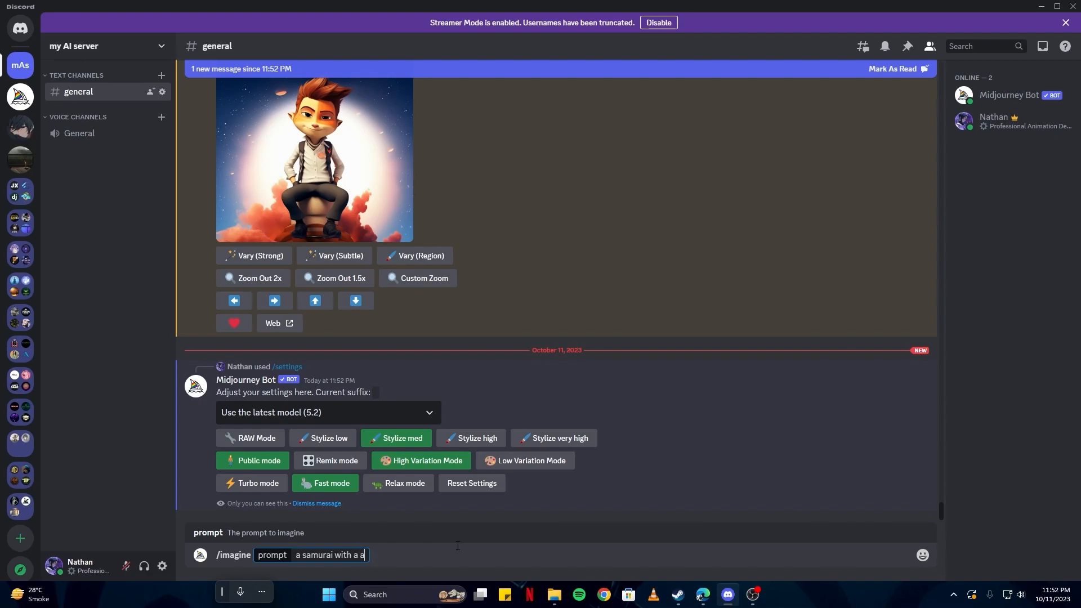
key("BackSpace")
type("sword in hand, looking u")
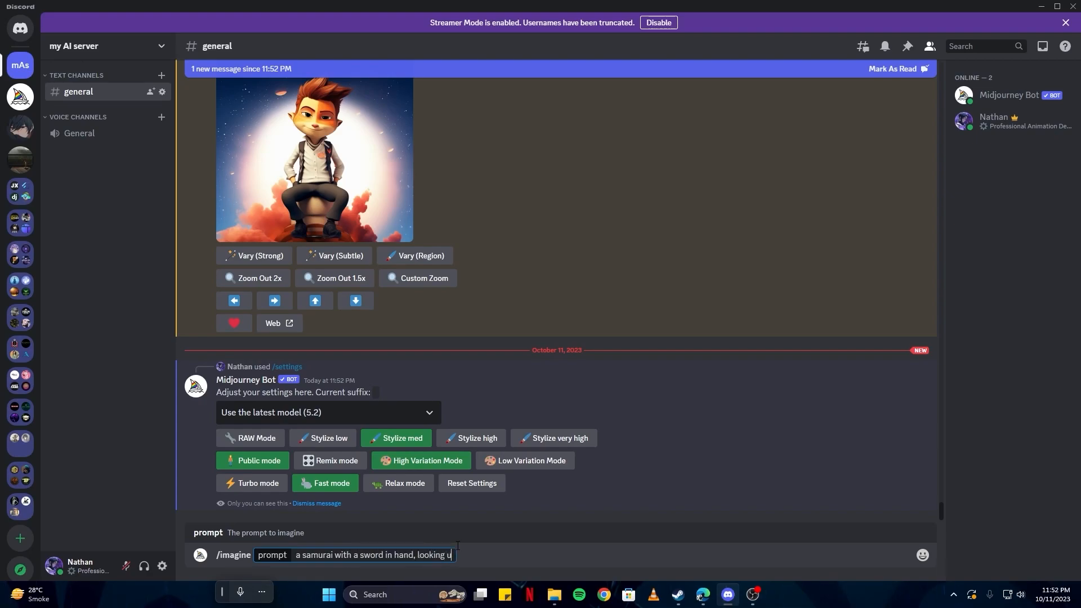
type("p the mountains, fire in the mountains,")
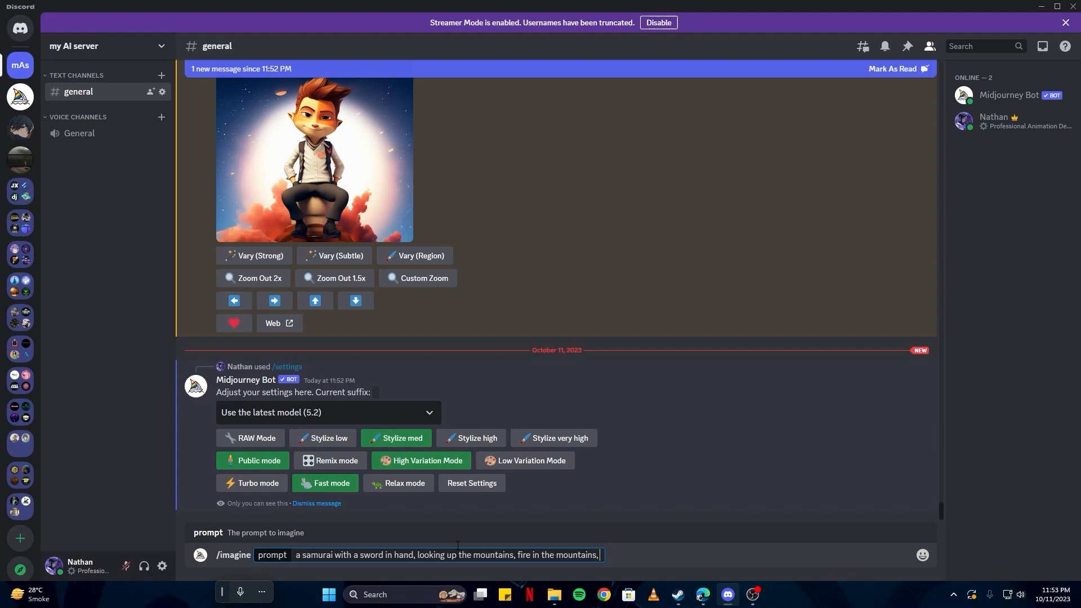
type("--ar")
type(" 15")
type(":9")
key("Return")
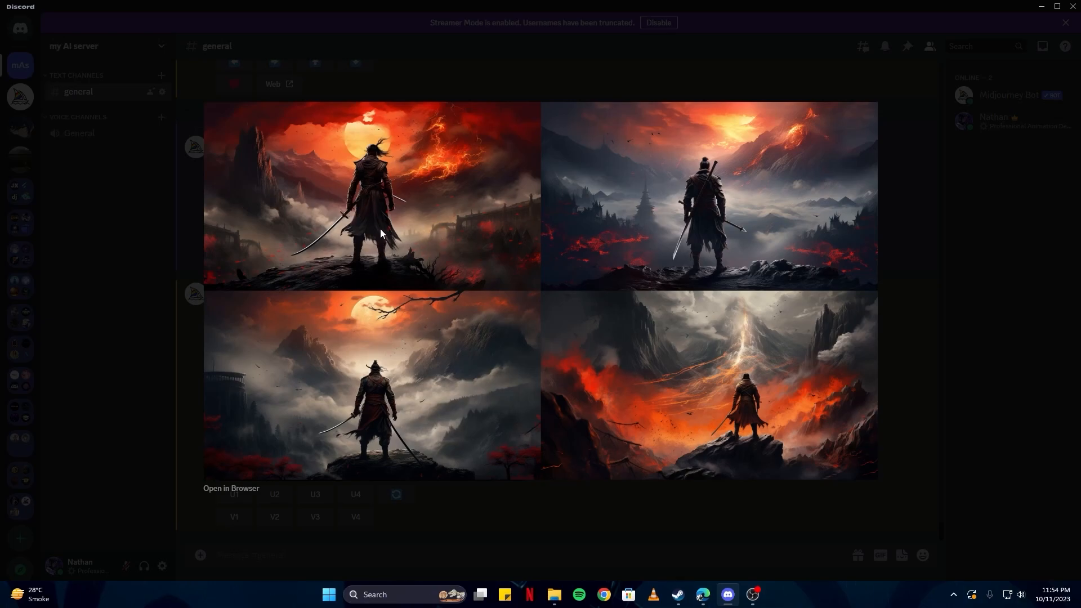
- Close the samurai image preview and submit the /imagine prompt "some soliders overlooking a battlefield, manga style, --ar 16:9"
left_click(915, 382)
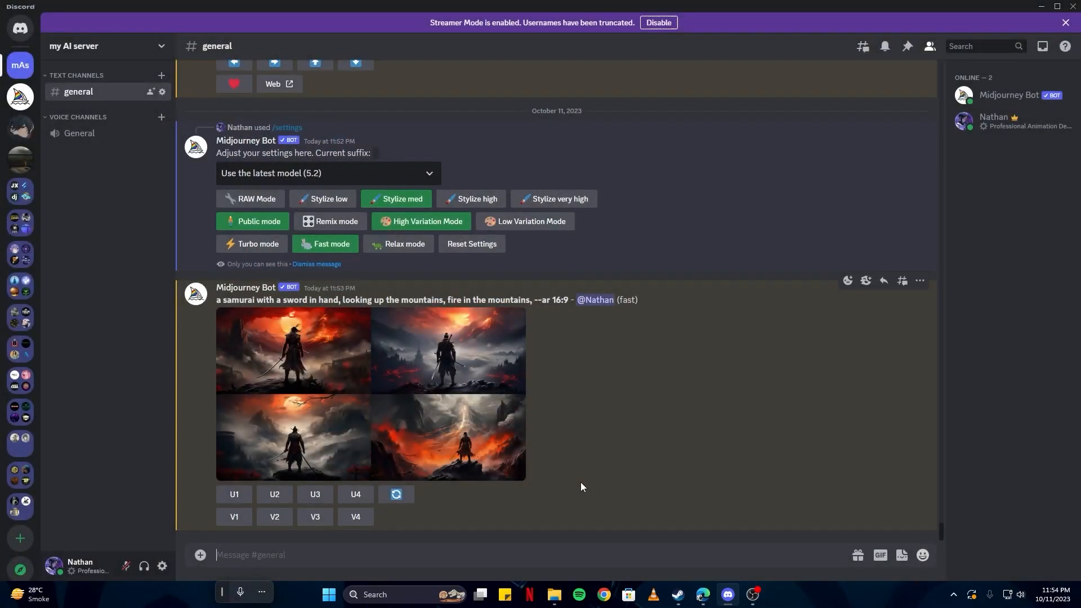
left_click(563, 548)
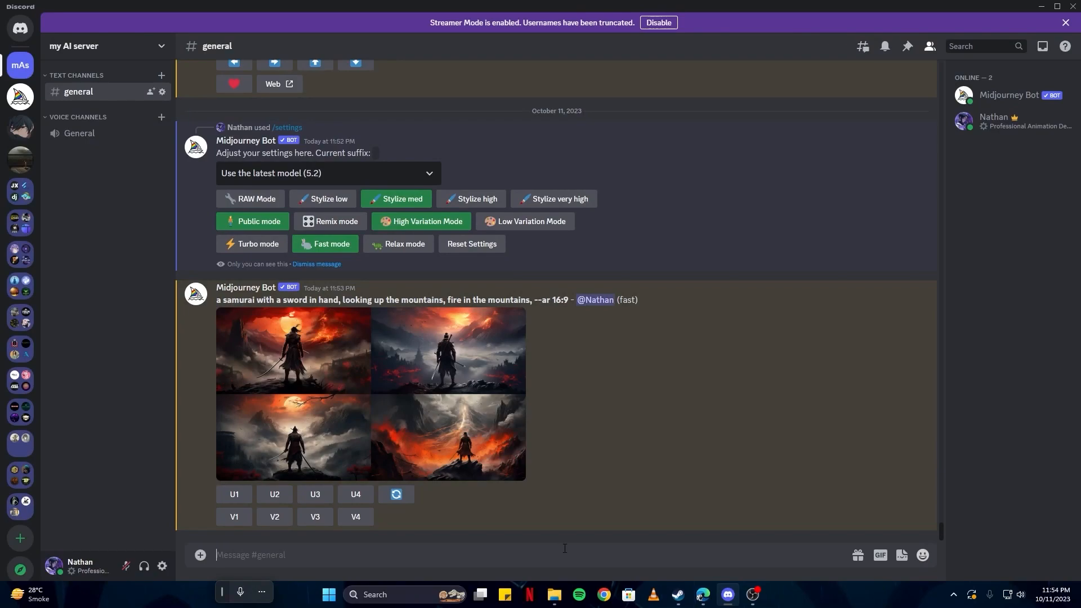
type("/imagine")
key("Tab")
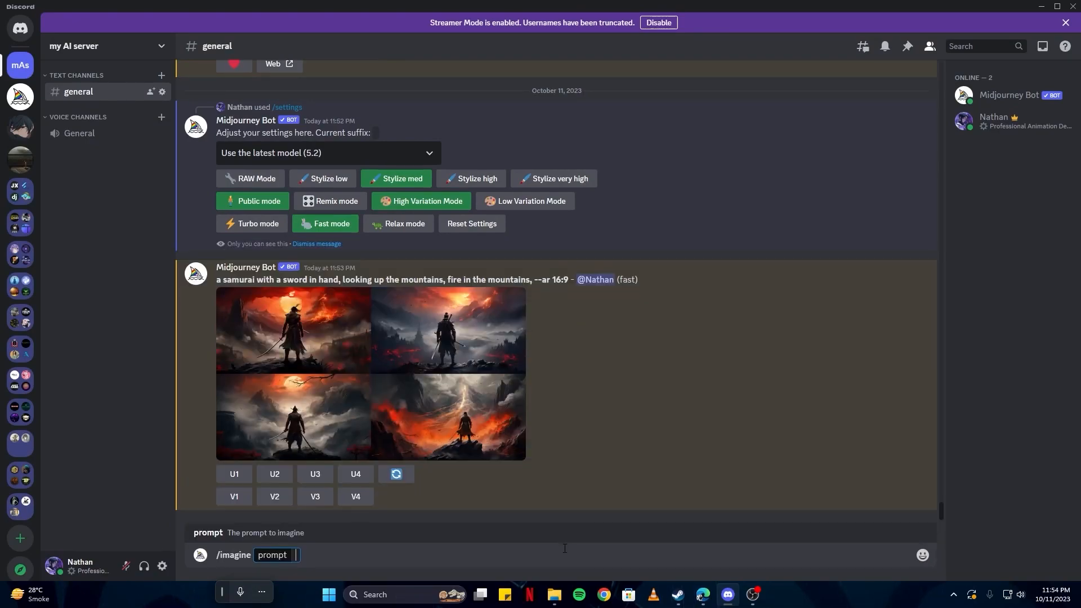
type("some soliders")
type("overlooking a battlefield")
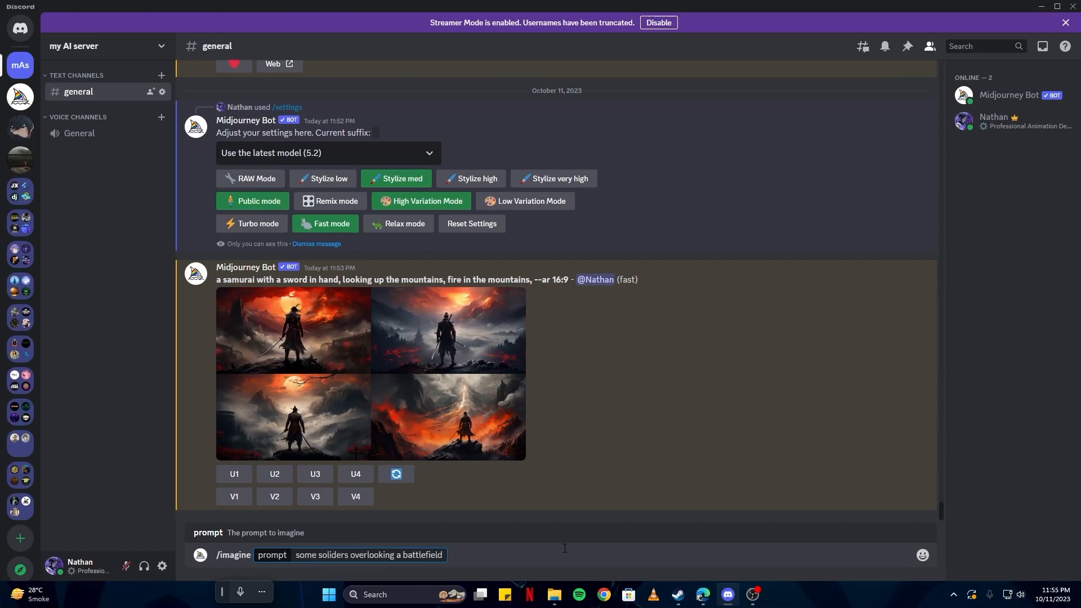
type(",")
type(" manage")
key("BackSpace")
key("BackSpace")
key("BackSpace")
type("ga style, a")
key("BackSpace")
type("--ar 16:9")
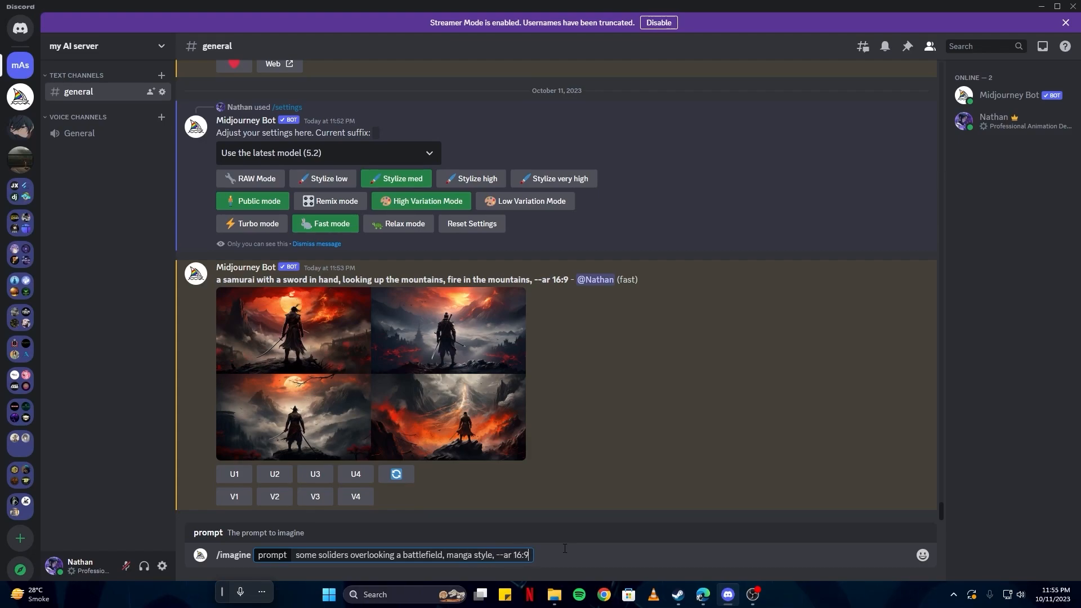
key("Return")
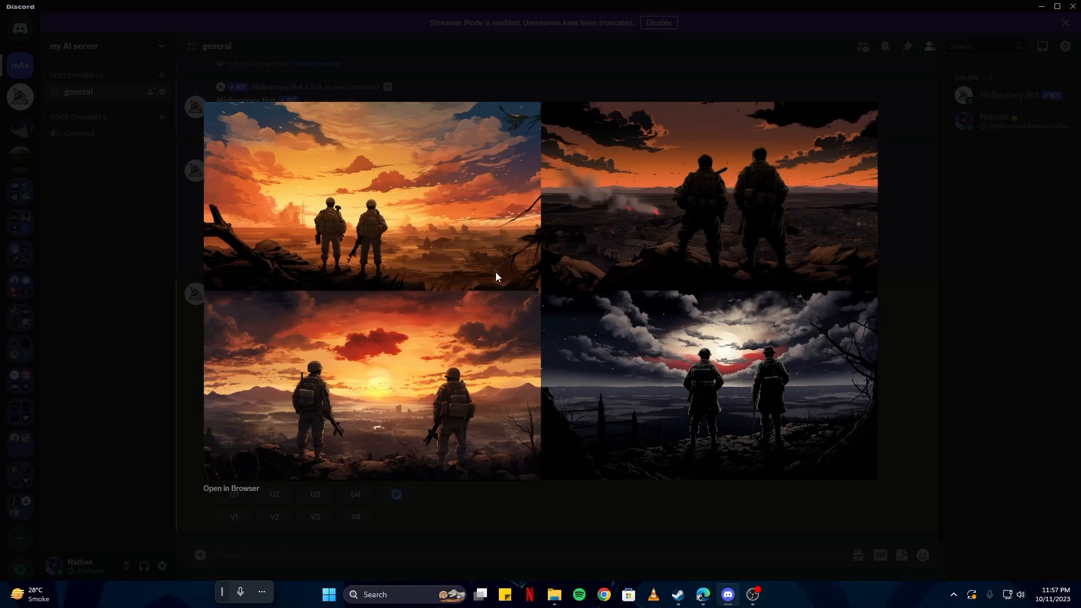
- Open the image options of the enlarged soldiers grid, close the preview and return to the samurai image grid
right_click(394, 328)
left_click(423, 385)
left_click(955, 336)
scroll(495, 403, "up", 10)
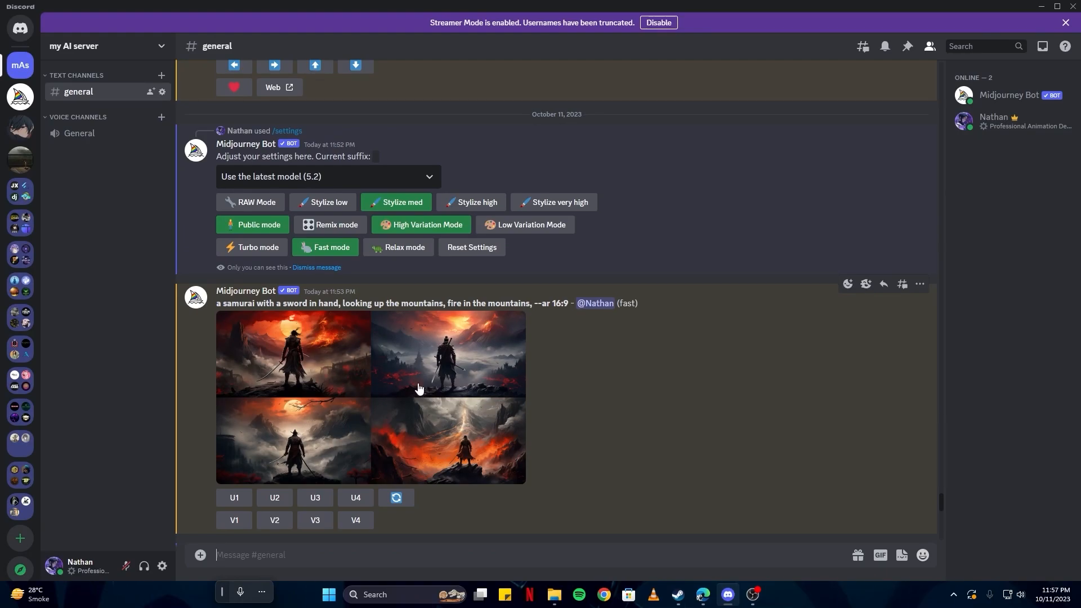
- Switch to the Midjourney website in the browser and look through the upscaled images on the account's home page
key("alt+Tab")
scroll(434, 396, "up", 1)
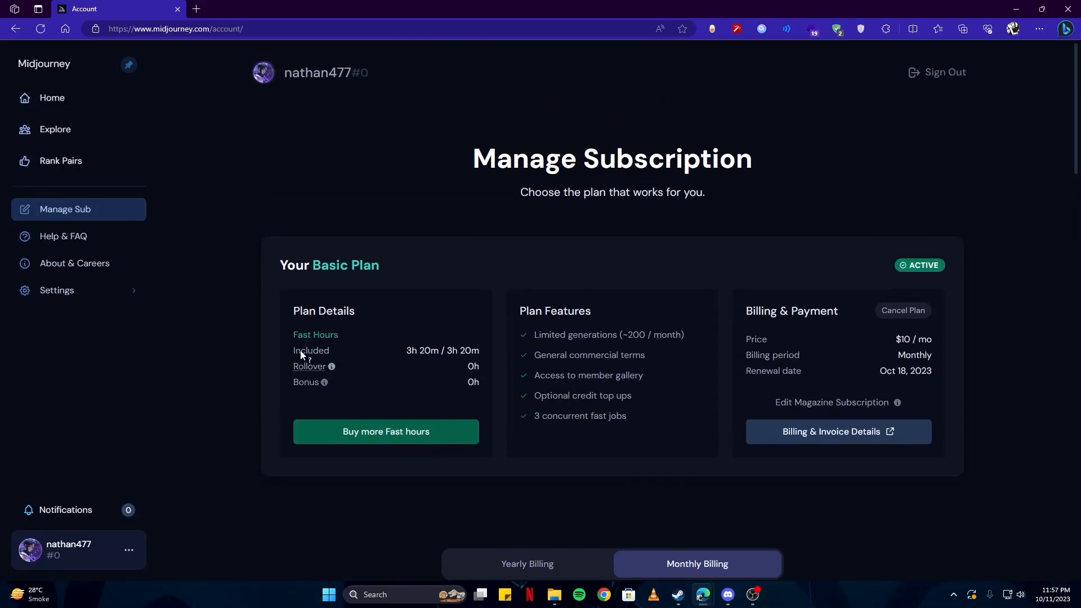
left_click(58, 102)
scroll(308, 217, "down", 3)
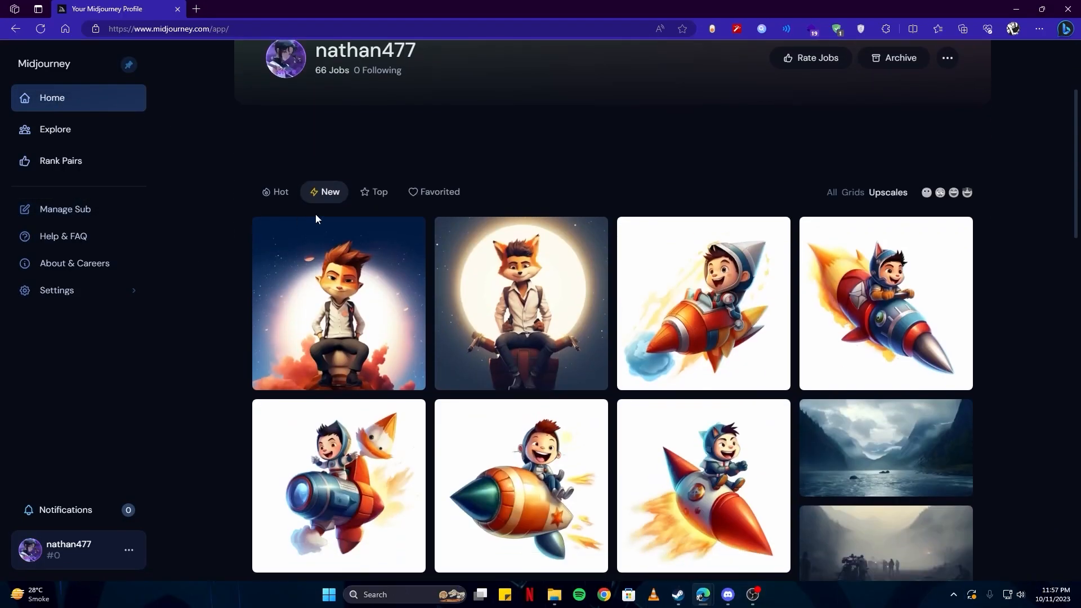
scroll(359, 283, "down", 8)
scroll(369, 273, "down", 15)
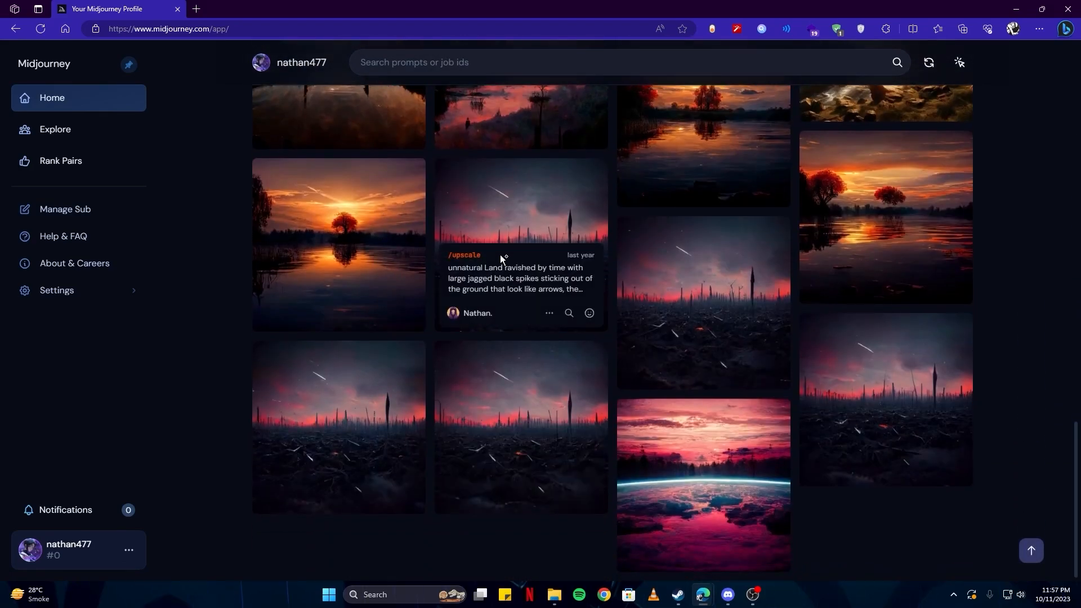
- Open the upscaled image of the ravished land with black spikes, view its copy options and close it
left_click(503, 257)
left_click(698, 533)
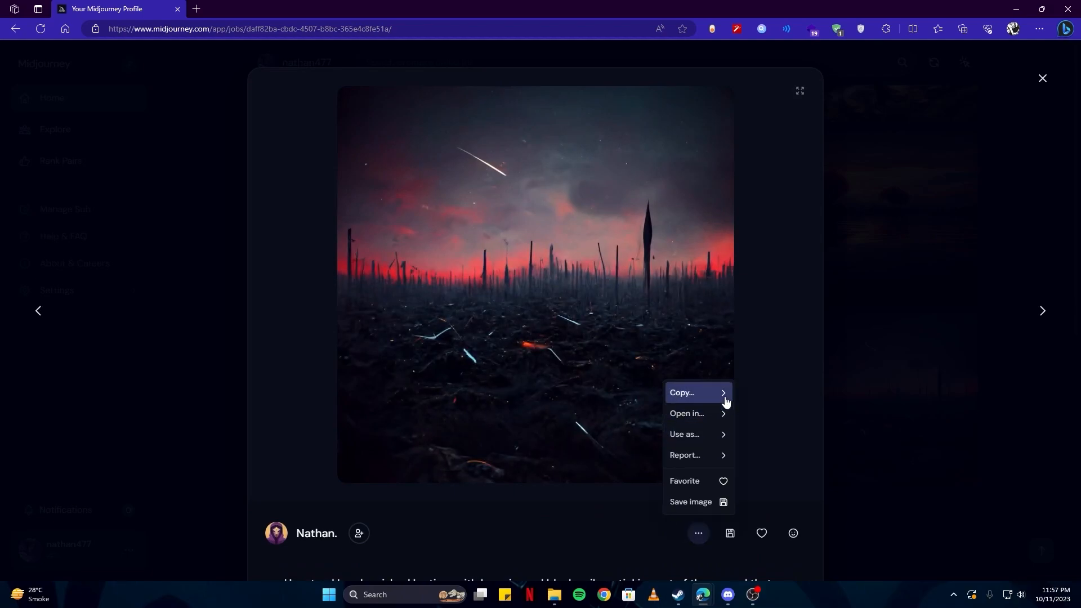
left_click(698, 533)
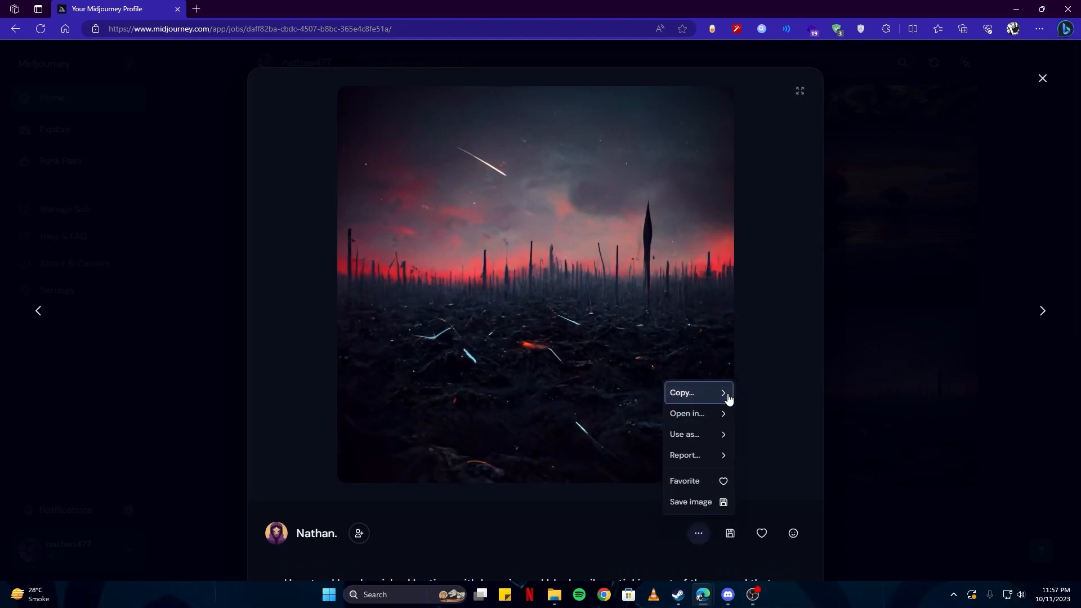
mouse_move(729, 396)
left_click(757, 350)
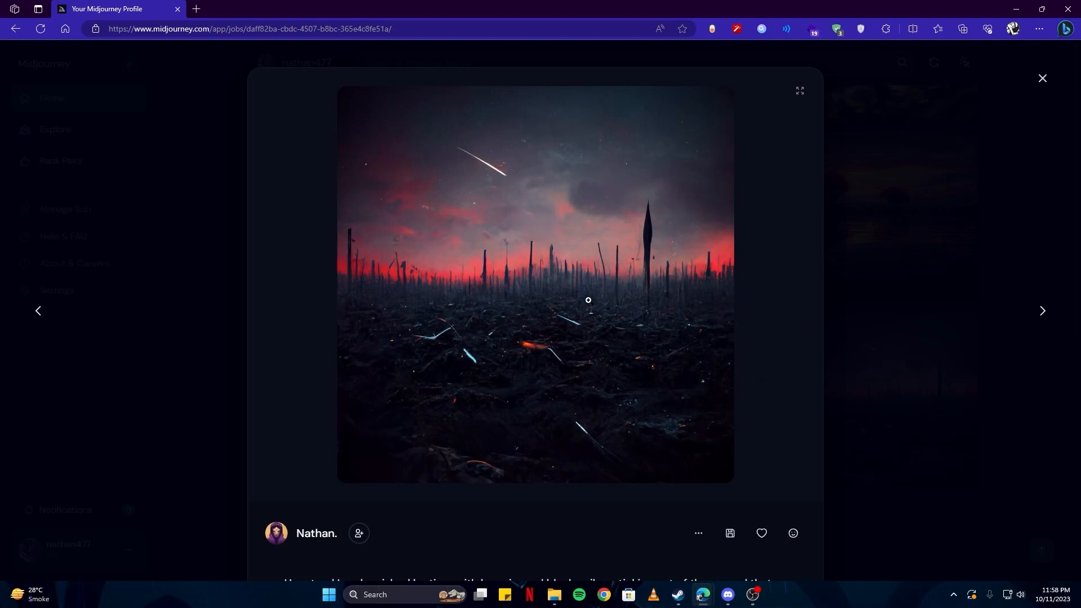
left_click(851, 331)
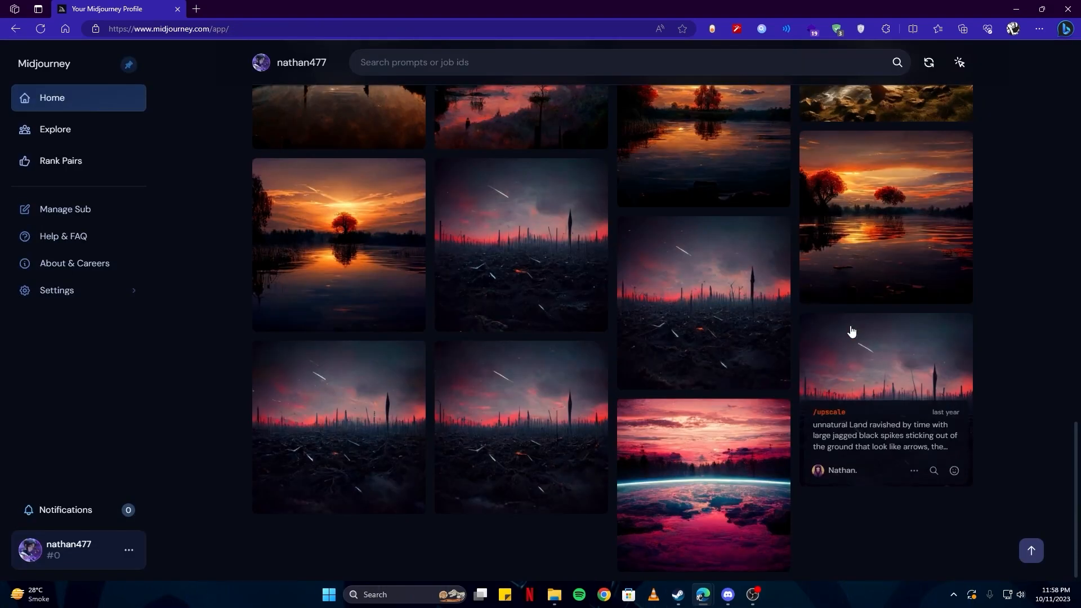
- Browse the hot images in the Midjourney community feed
left_click(72, 139)
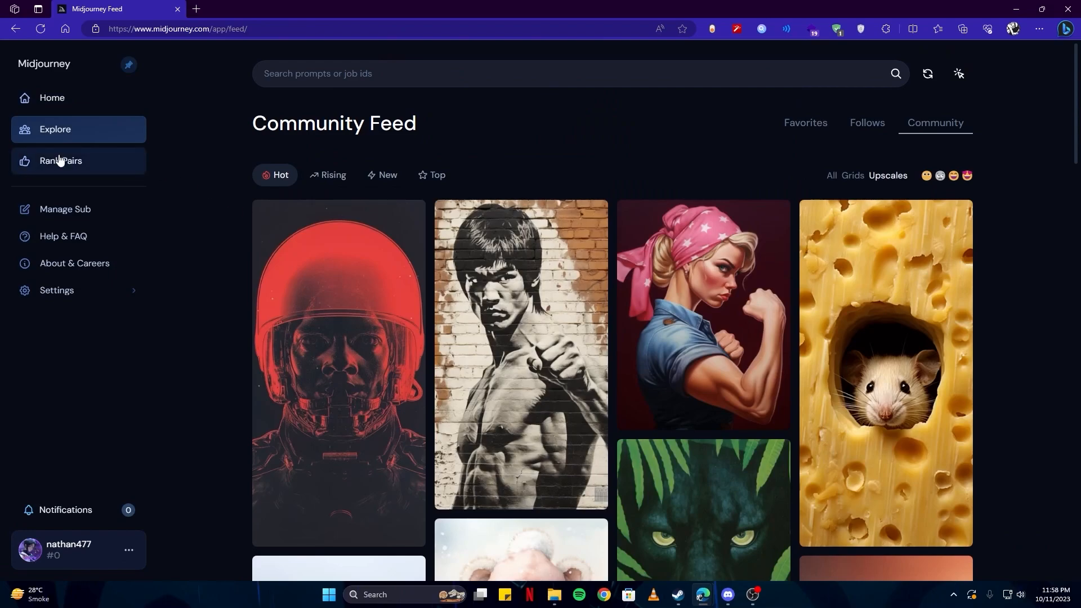
scroll(339, 250, "down", 10)
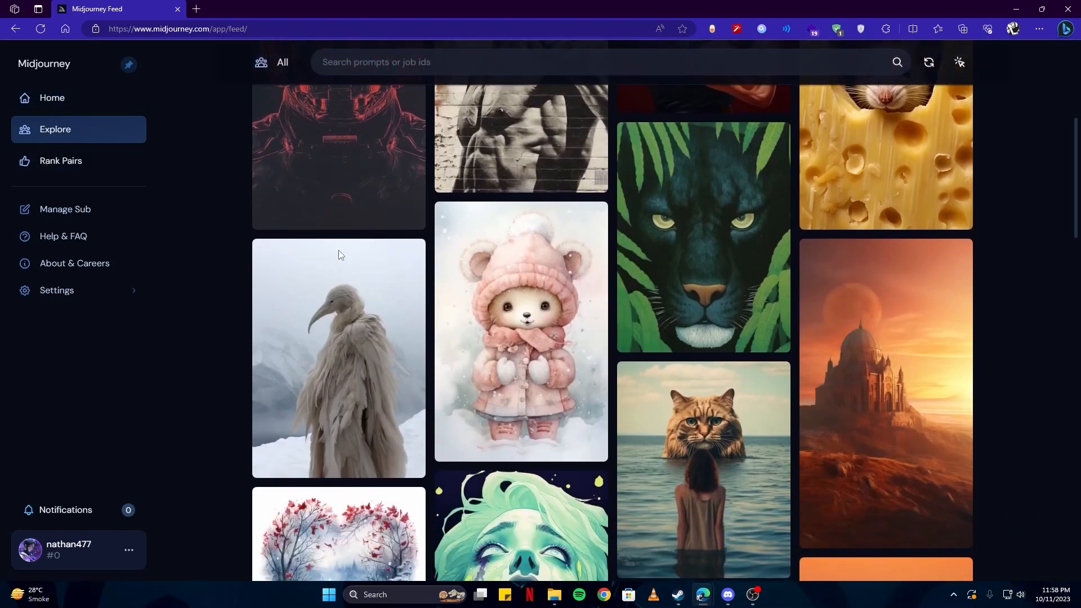
scroll(339, 255, "down", 10)
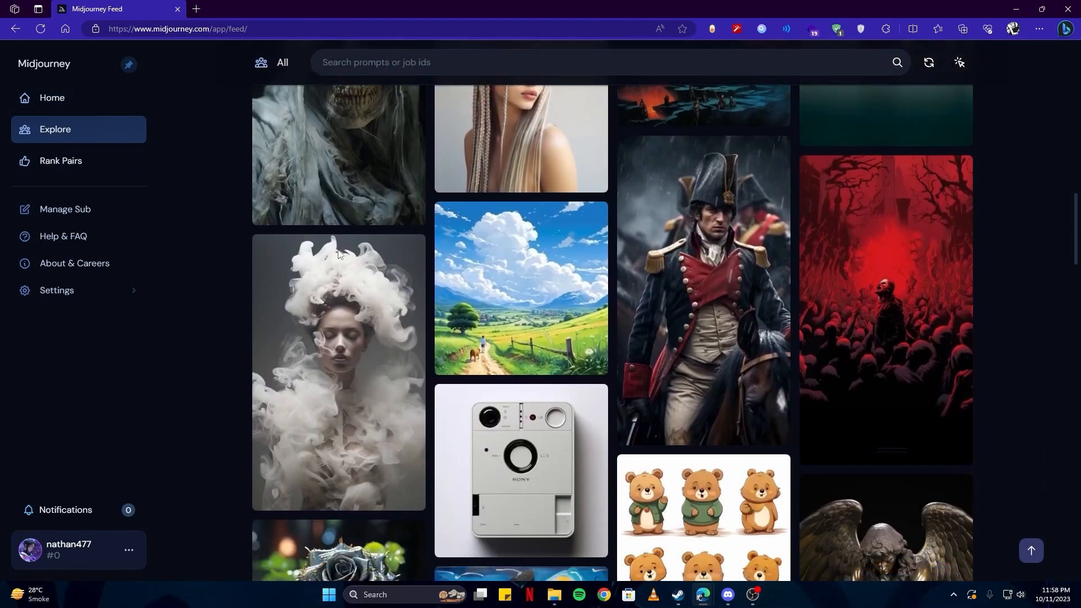
scroll(338, 251, "down", 10)
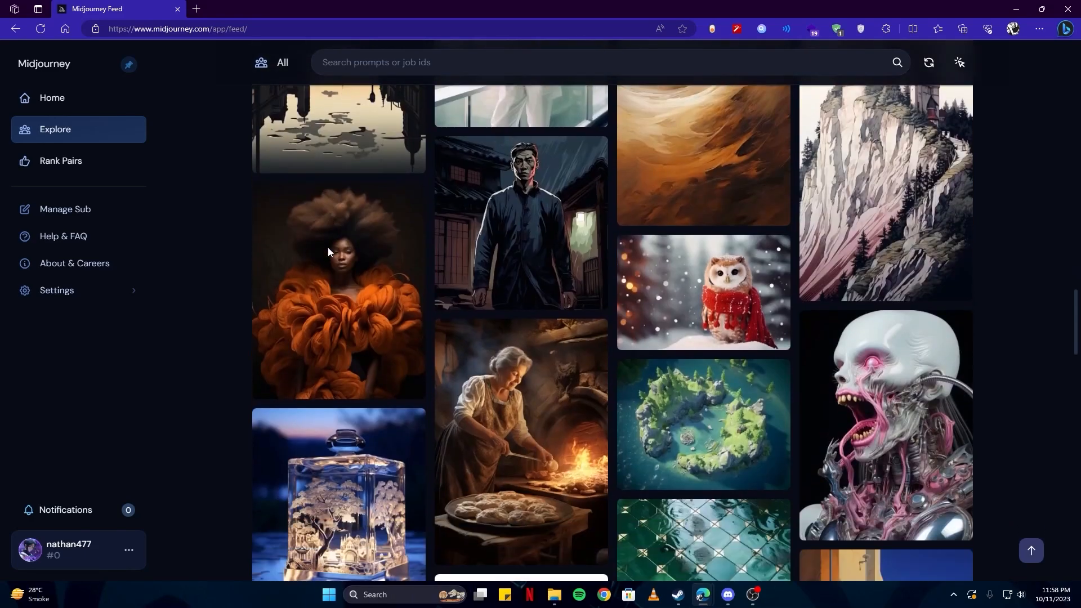
- Copy the prompt of the pink-haired cyberpunk woman image from the community feed and paste it into Discord's general channel message
left_click(328, 251)
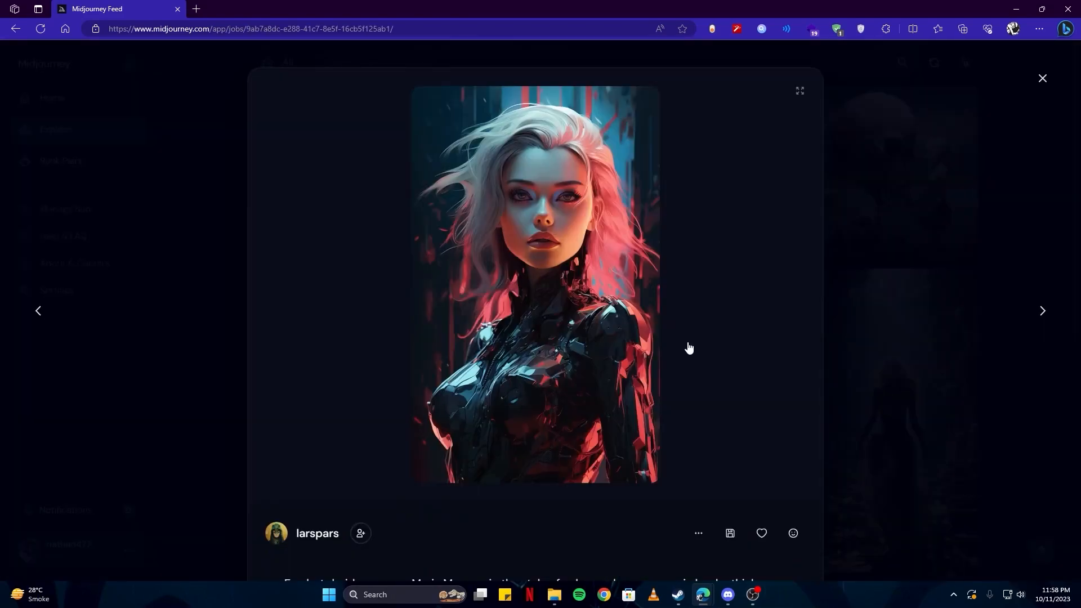
left_click(696, 533)
mouse_move(726, 394)
left_click(775, 373)
left_click(727, 594)
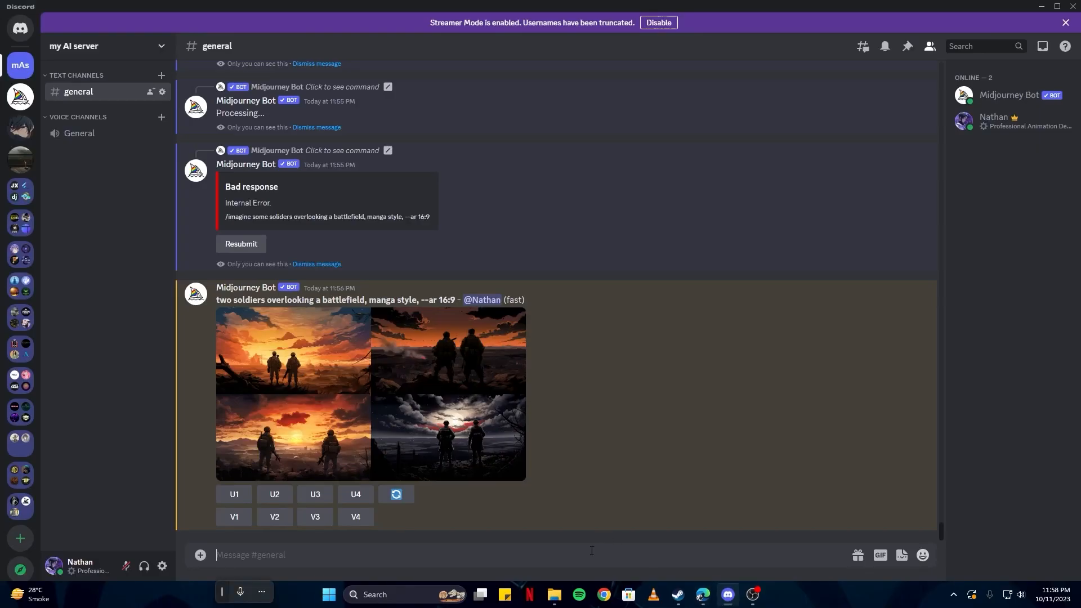
type("<https://s.mj.run/scXXA_H1iDw> <https://s.mj.run/UkHfdvzrmEg> <https://s.mj.run/iZWdOoj3imA> <https://s.mj.run/4i_3O81xpgY> <https://s.mj.run/KiPAh4ZY9UY> fembot droid sorceress Maria Menace, in the style of cyberpunk manga comic books, thick vibrant impasto illustration, dynamic pose, atmospheric, gothcore, reflective surfaces, denoise")
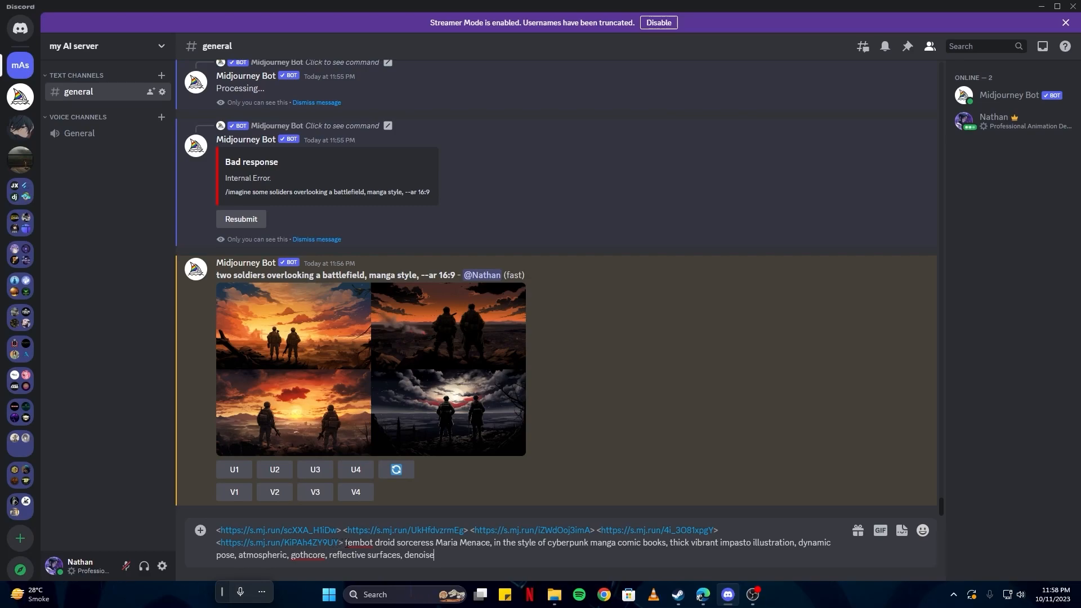
- Highlight the descriptive part of the pasted prompt and clear the whole unsent message
left_click_drag(346, 543, 456, 554)
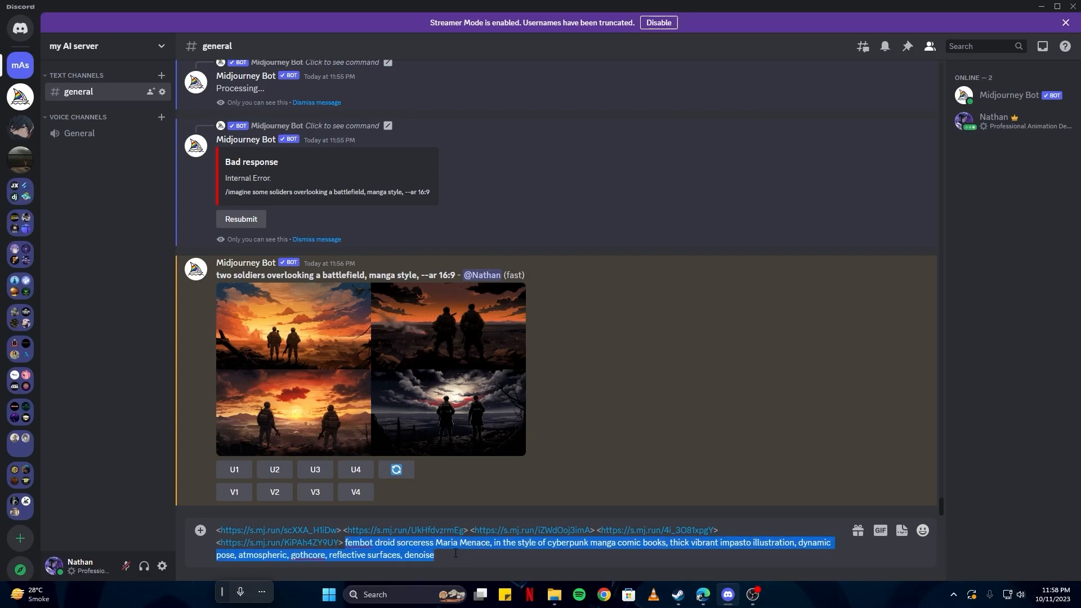
left_click(501, 561)
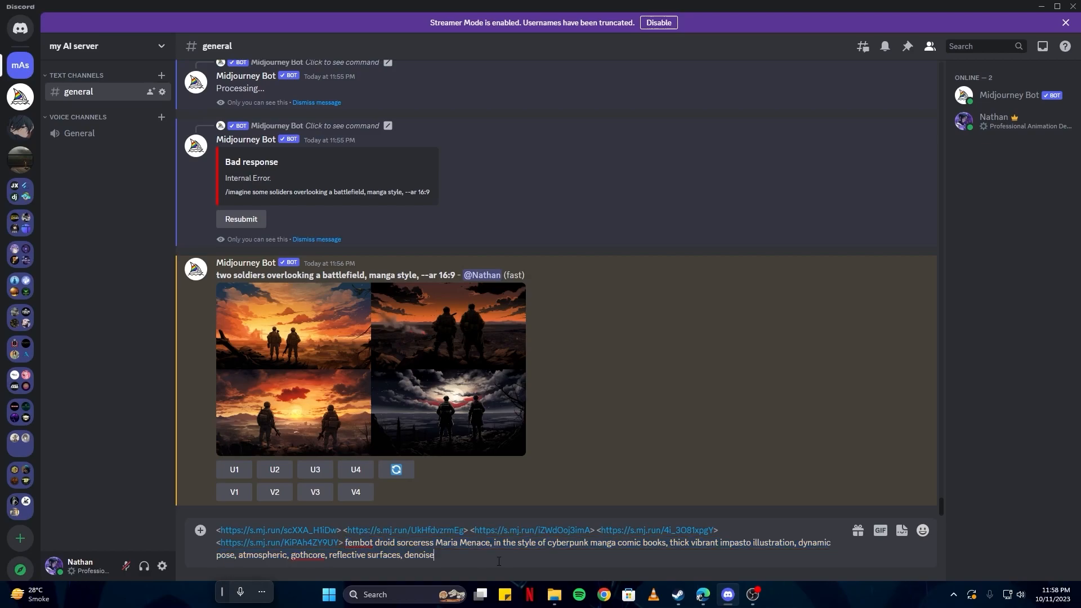
key("ctrl+a")
key("BackSpace")
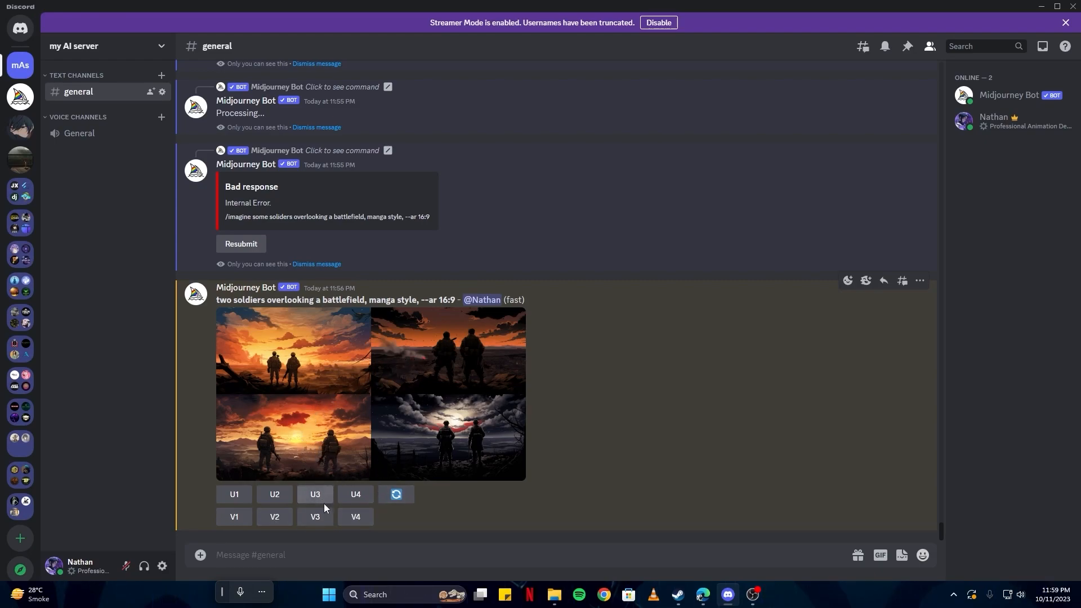
- Enlarge the samurai image grid to inspect its four variants and upscale the fourth one
scroll(346, 423, "up", 5)
scroll(345, 423, "up", 3)
left_click(370, 390)
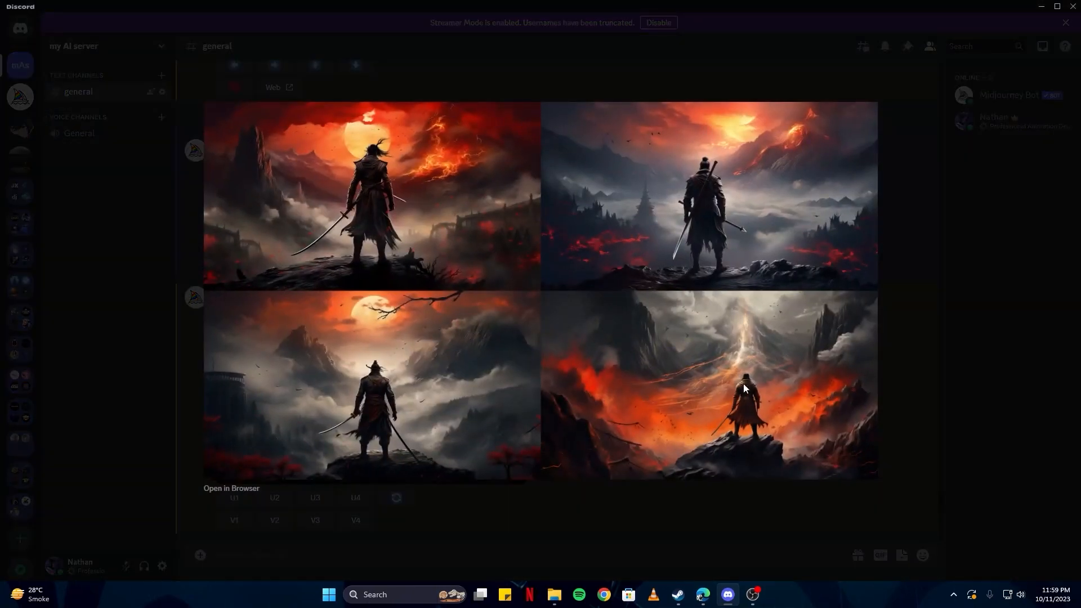
key("Escape")
scroll(546, 346, "down", 2)
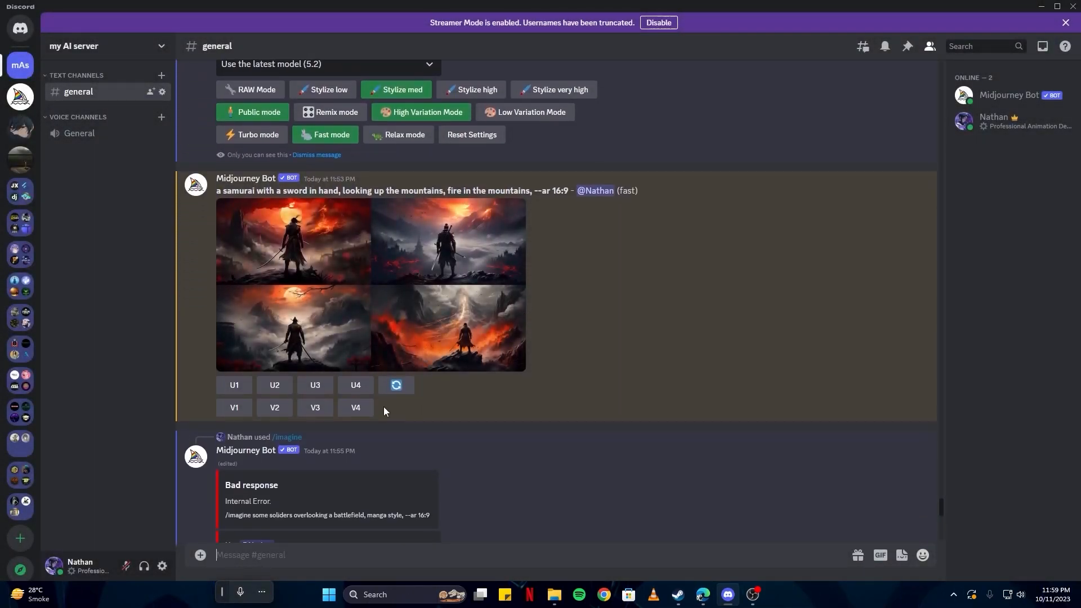
left_click(367, 388)
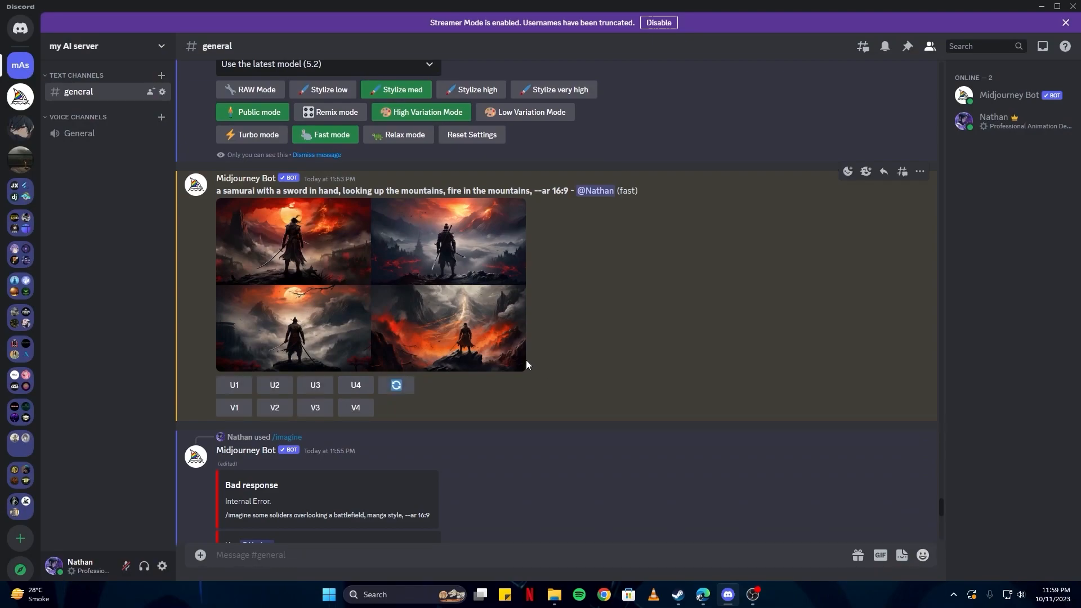
- Enlarge the upscaled fourth samurai image, save it to disk and close the enlarged view
scroll(355, 380, "down", 10)
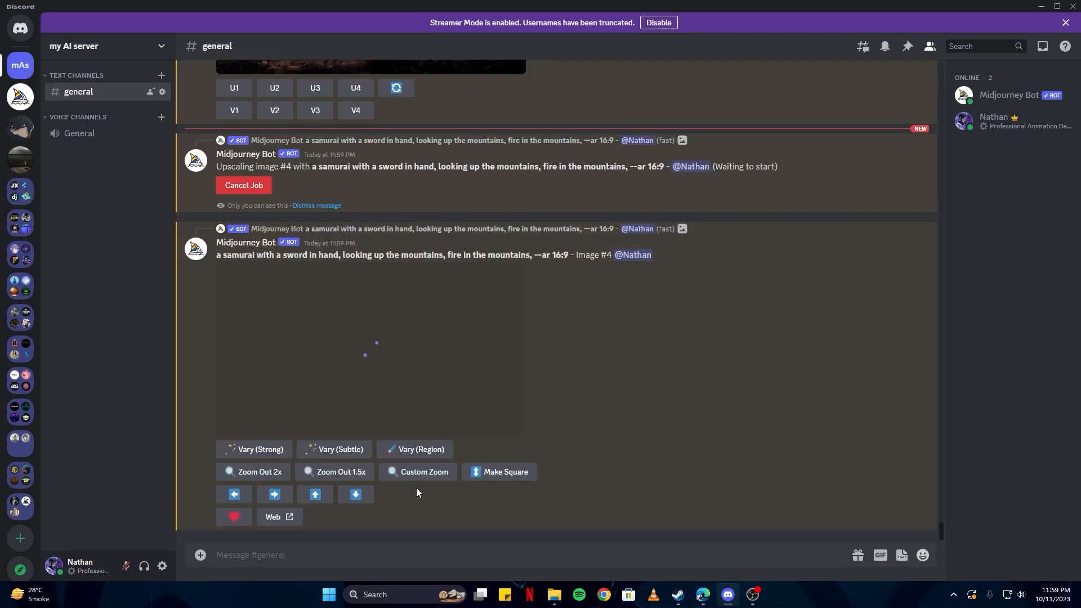
left_click(392, 328)
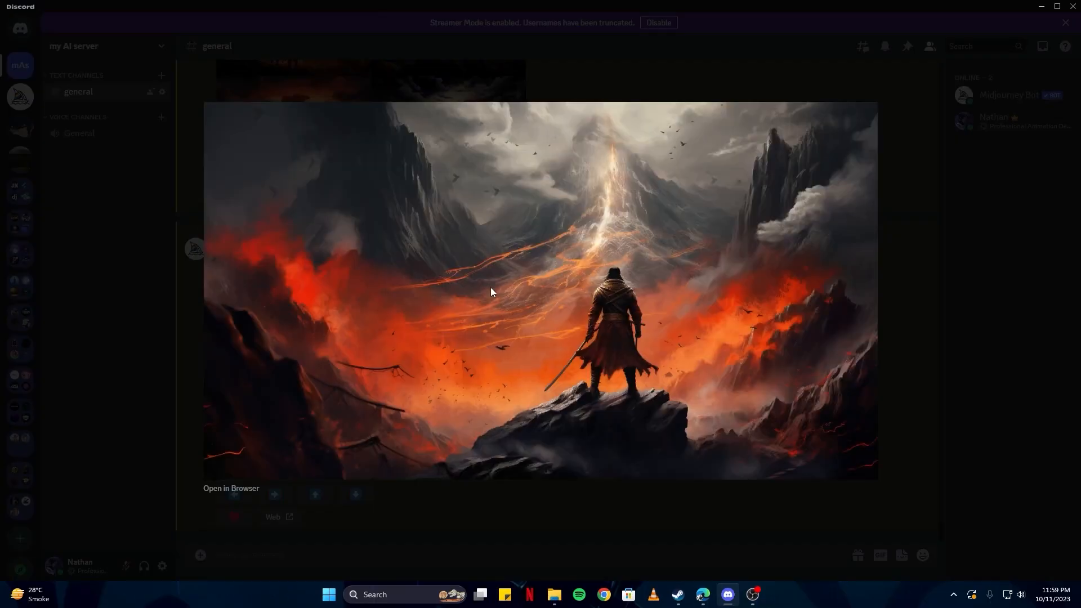
right_click(491, 287)
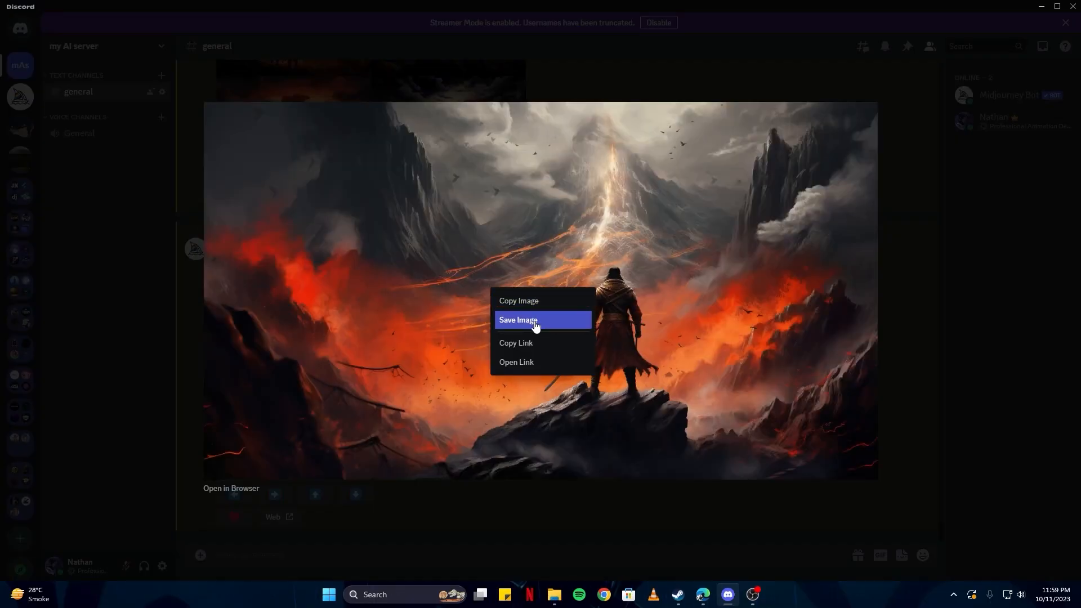
left_click(534, 322)
key("Escape")
- Inspect the four images of two soldiers overlooking a battlefield and generate variations of the second one
scroll(414, 314, "up", 3)
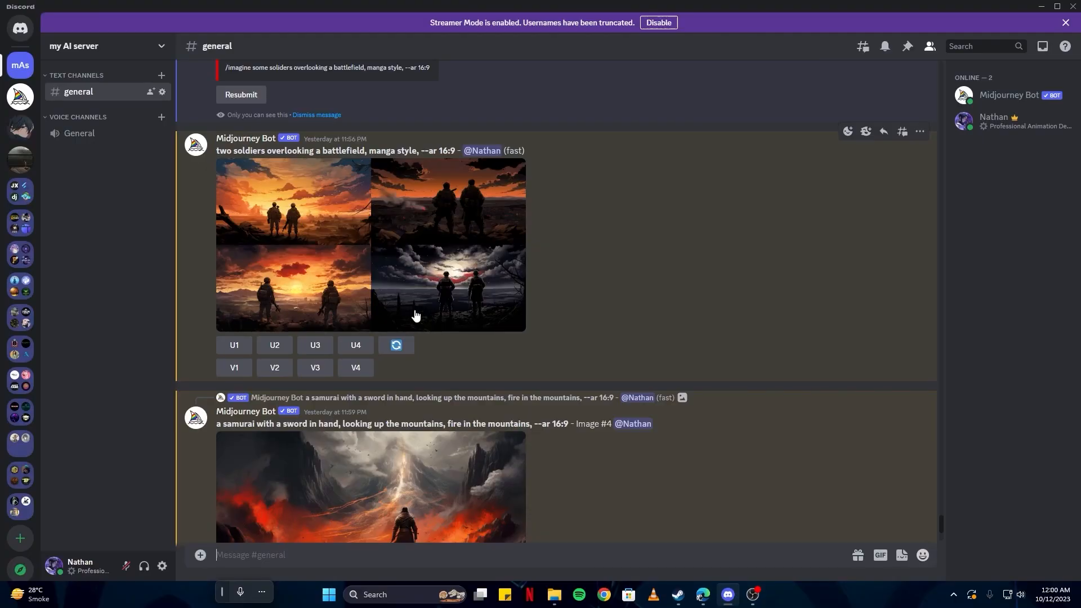
left_click(396, 207)
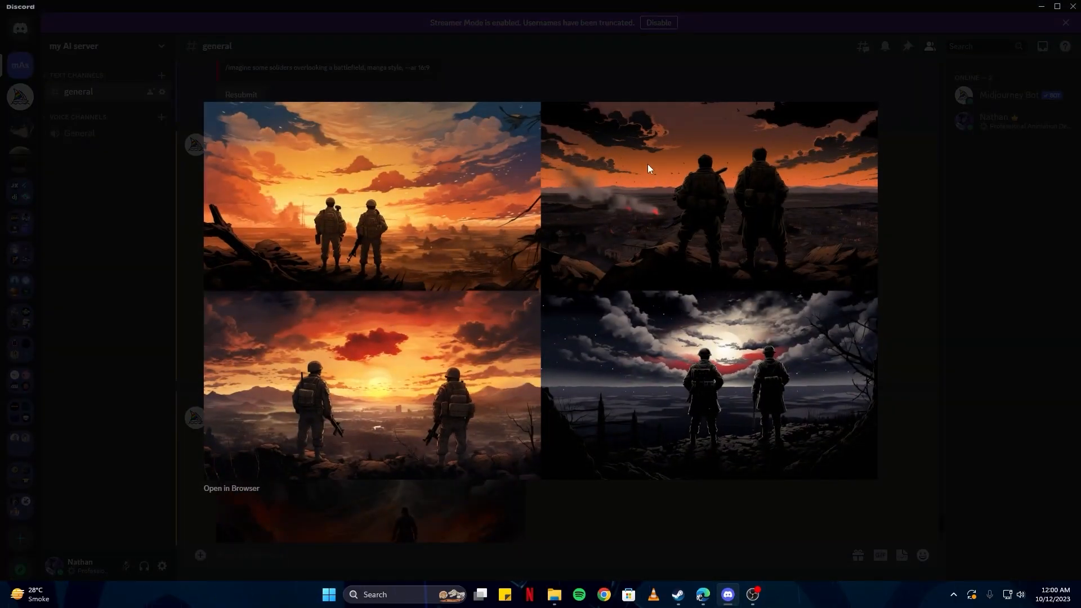
key("Escape")
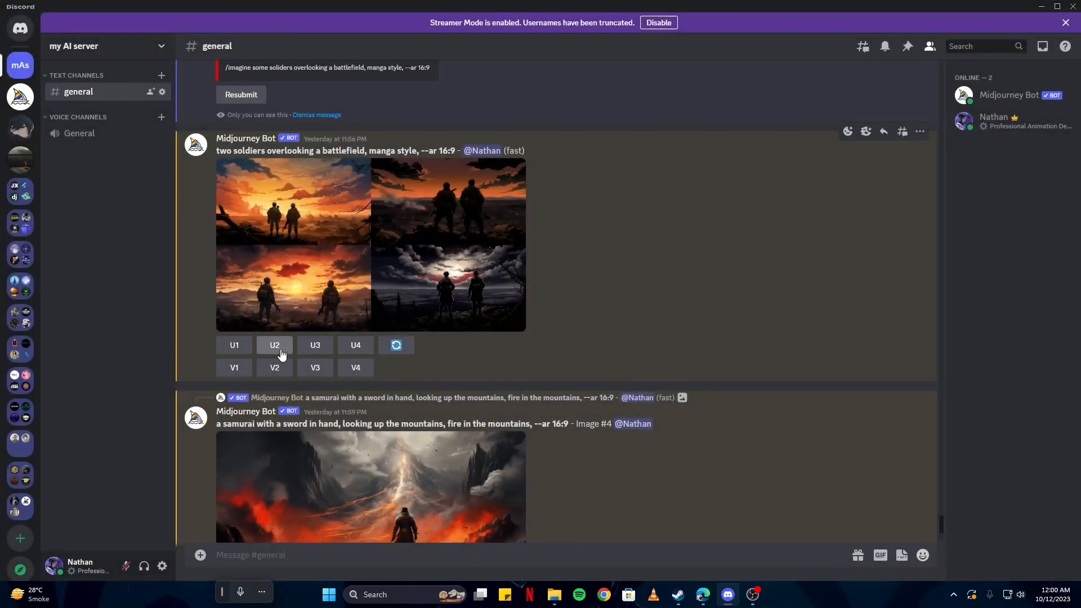
left_click(274, 370)
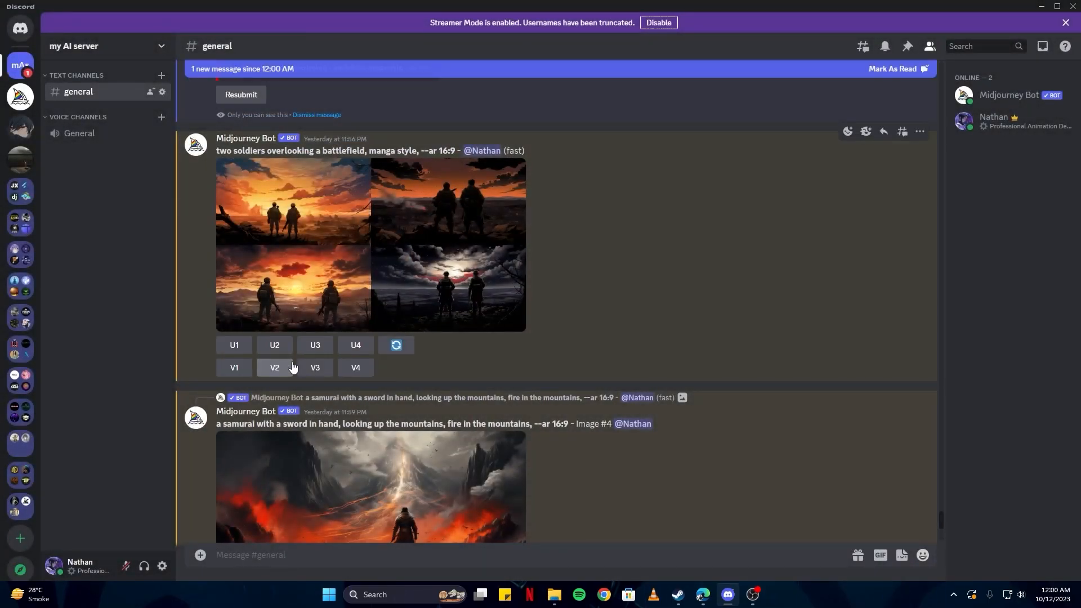
- Enlarge the new grid of soldier variations and save the displayed image
left_click(291, 362)
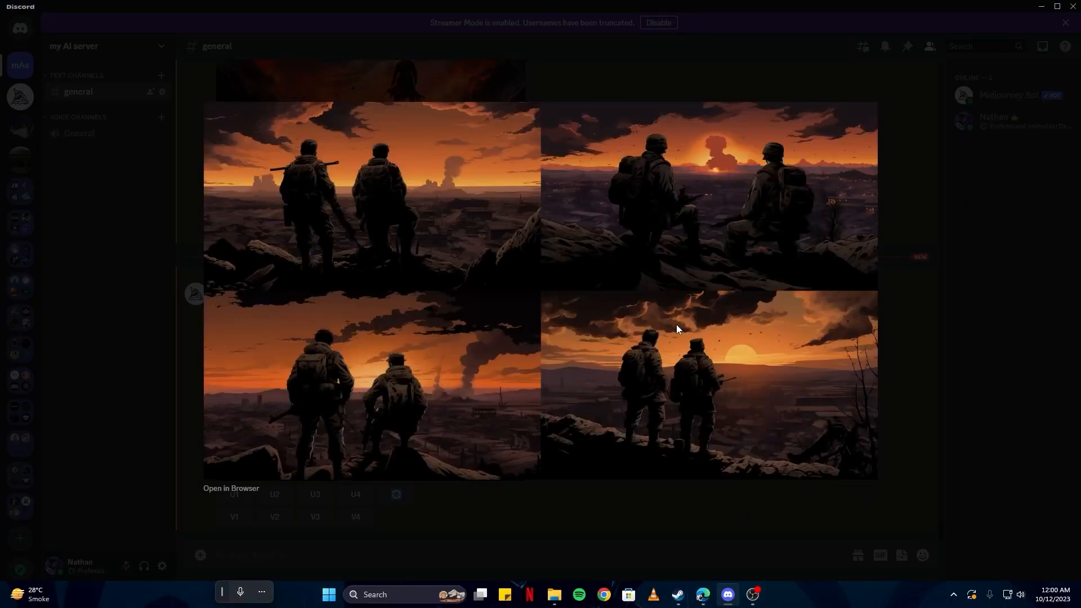
key("Left")
right_click(569, 264)
left_click(597, 293)
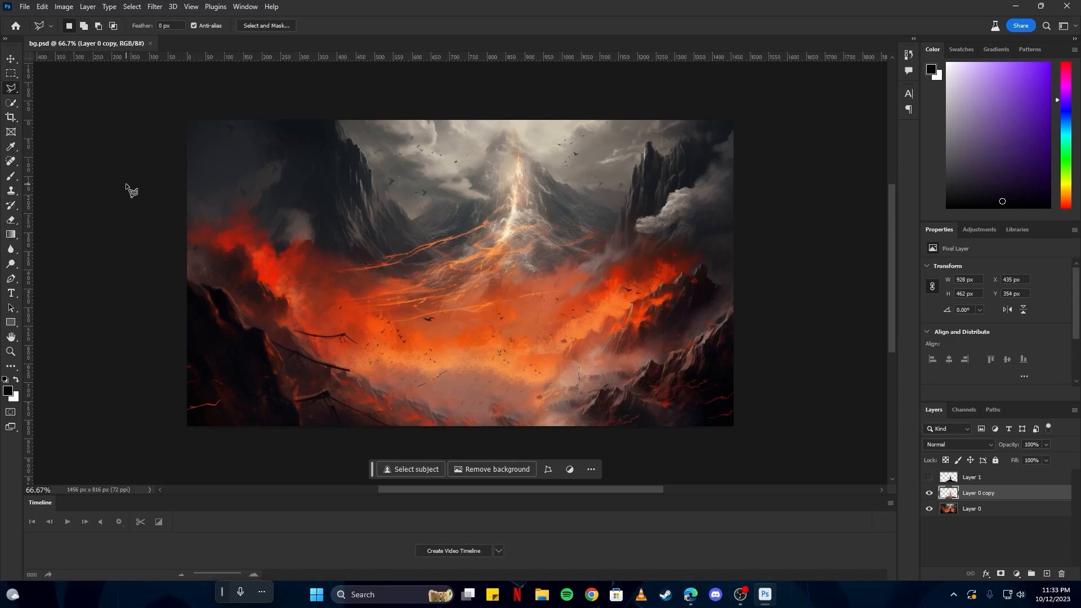
- Switch to Photoshop and try the Quick Selection tool on the lava area of bg.psd, clearing the selections made
left_click(12, 103)
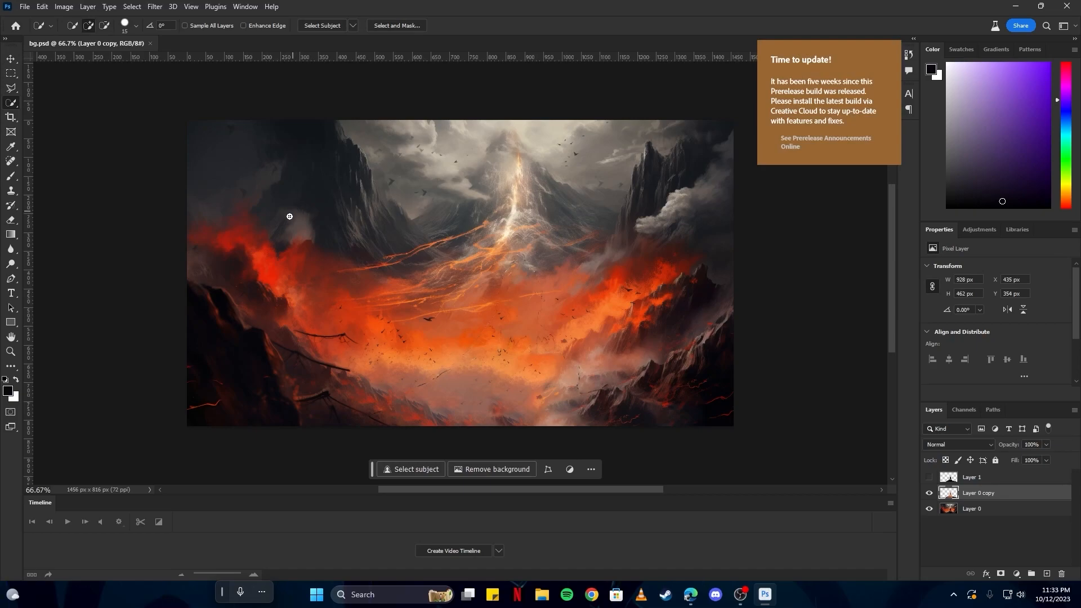
key("ctrl+z")
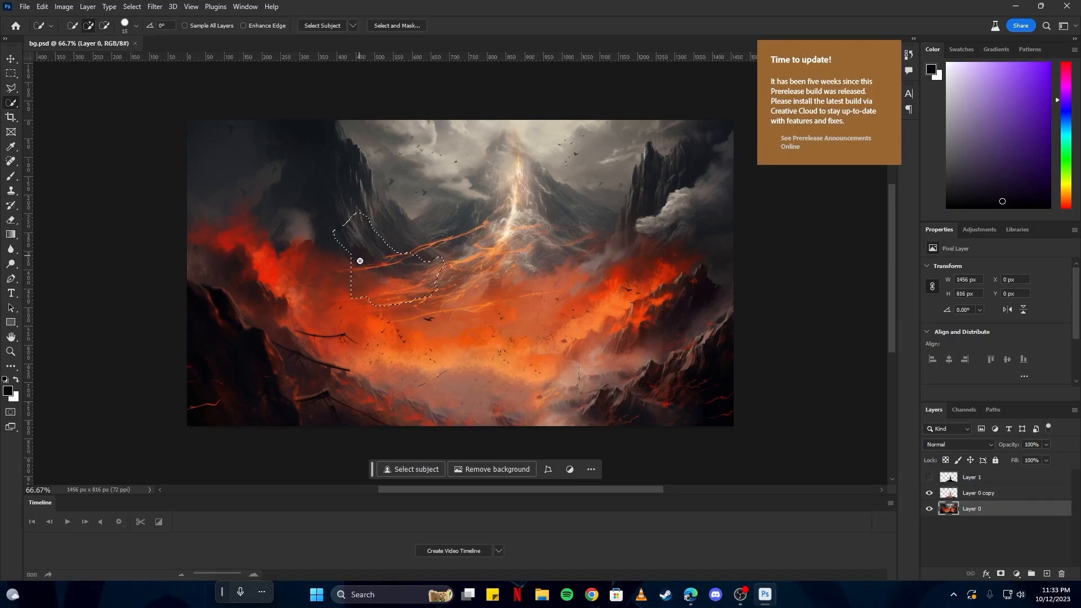
key("ctrl+z")
key("ctrl+z")
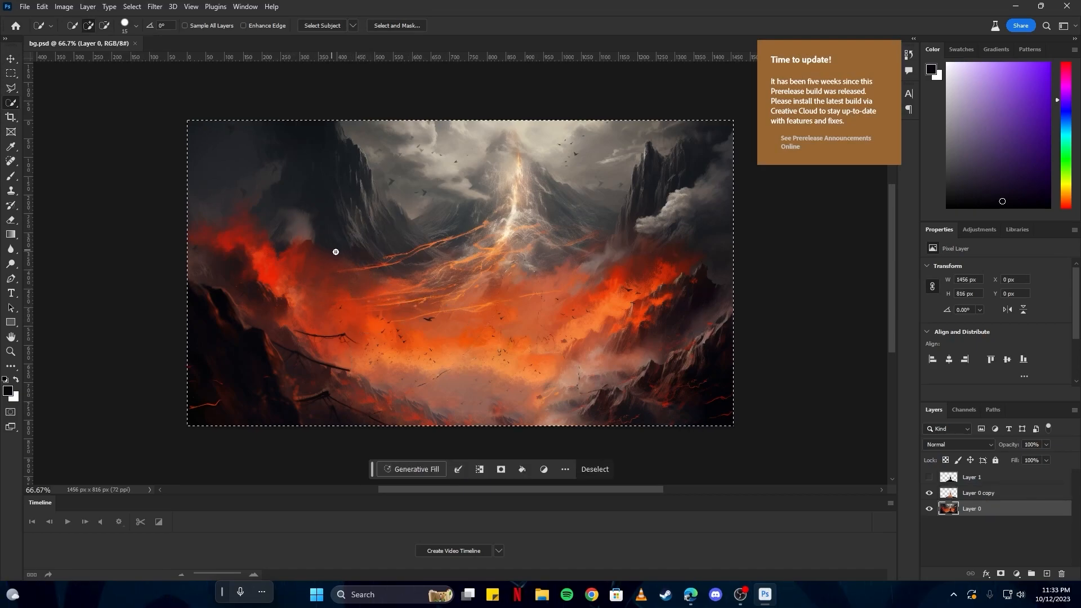
mouse_move(385, 270)
left_mouse_down()
mouse_move(424, 280)
mouse_move(377, 290)
mouse_move(463, 304)
mouse_move(414, 279)
mouse_move(458, 342)
mouse_move(519, 341)
mouse_move(496, 317)
mouse_move(407, 326)
mouse_move(458, 302)
left_mouse_up()
key("ctrl+d")
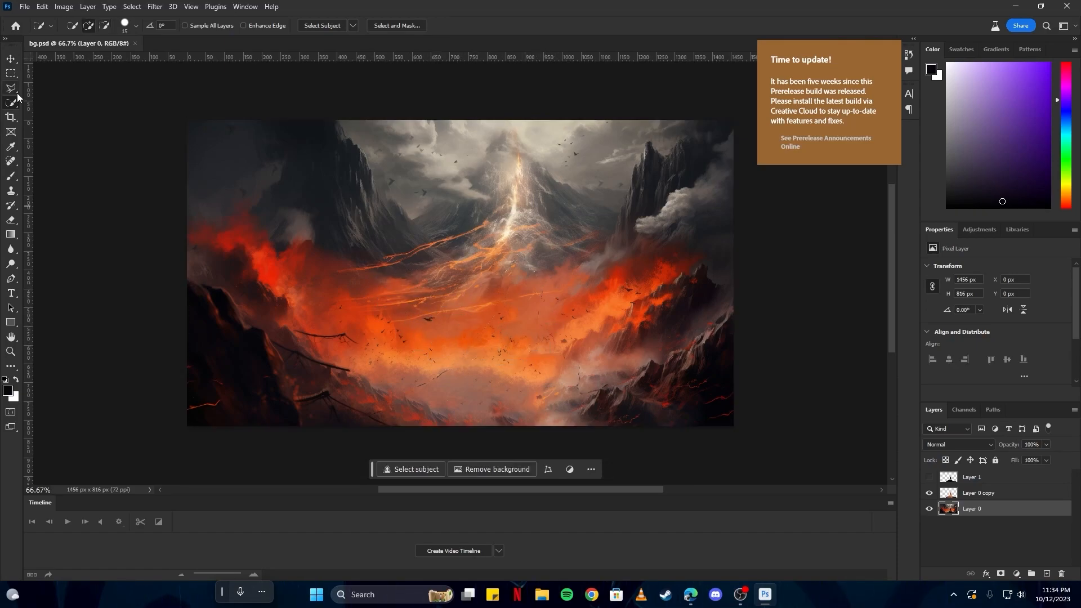
- Try outlining a small patch at the lava's upper edge with the Polygonal Lasso tool and deselect it
right_click(11, 89)
left_click(51, 113)
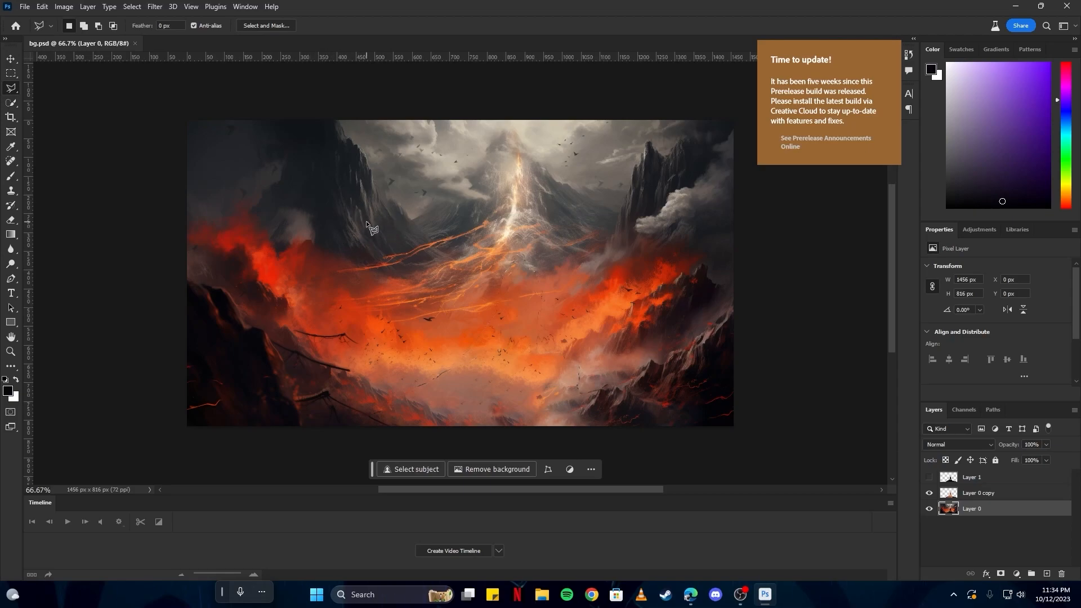
left_click(345, 259)
left_click(358, 266)
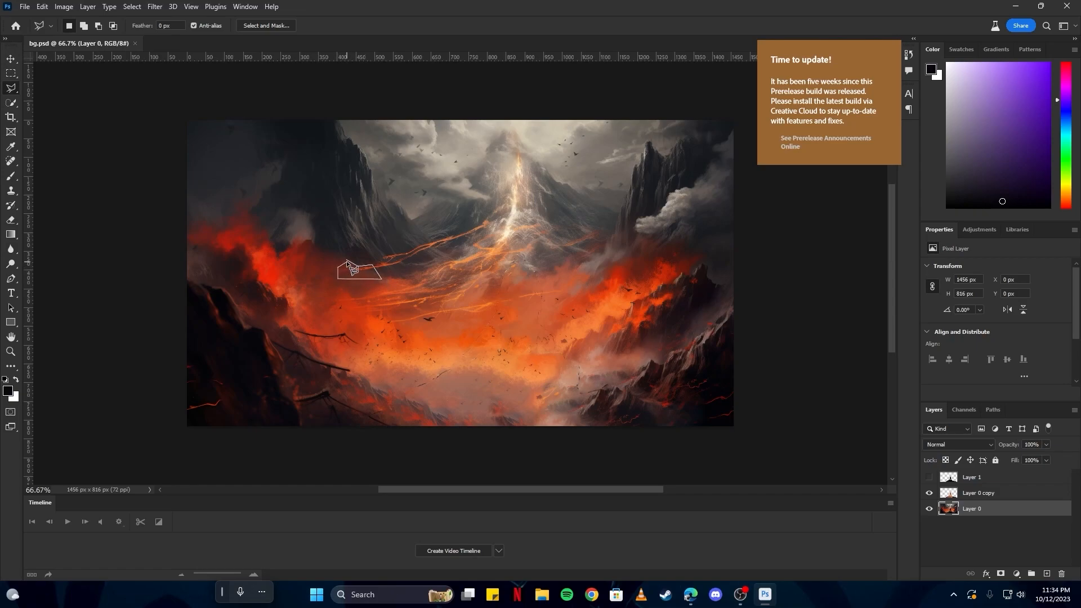
left_click(347, 260)
key("ctrl+d")
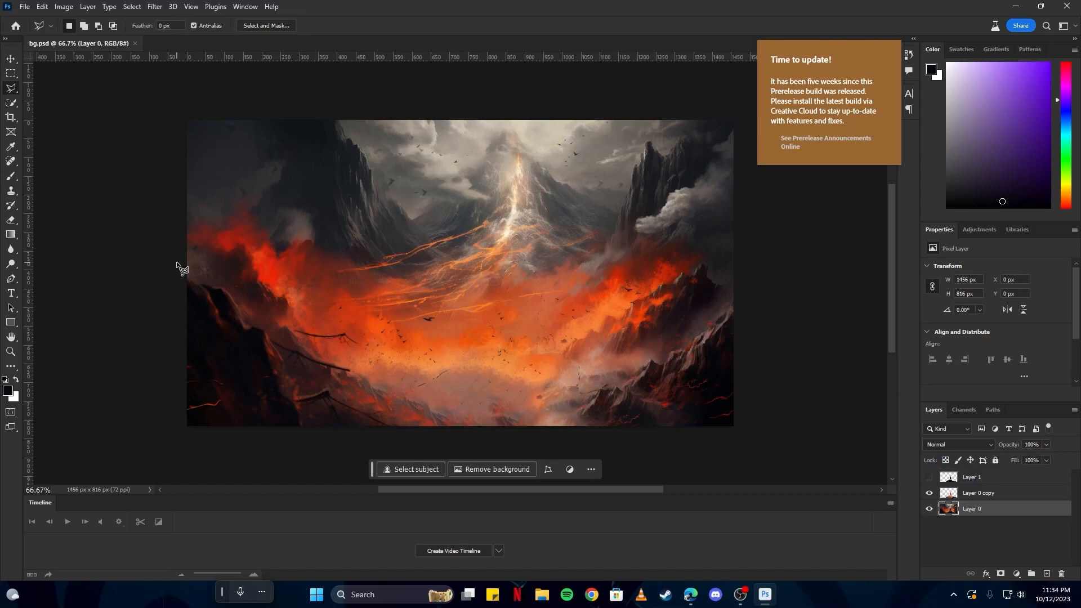
- Switch from the Brush to the Eraser tool and adjust the eraser size over the lava
key("b")
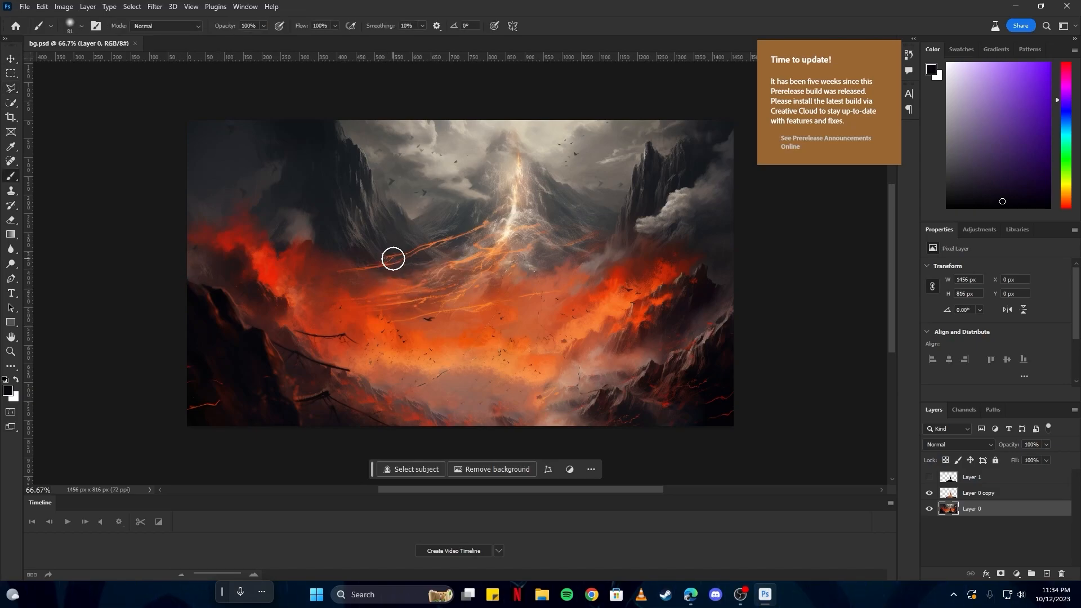
key("e")
right_click(406, 308, "alt")
left_click_drag(406, 307, 429, 307)
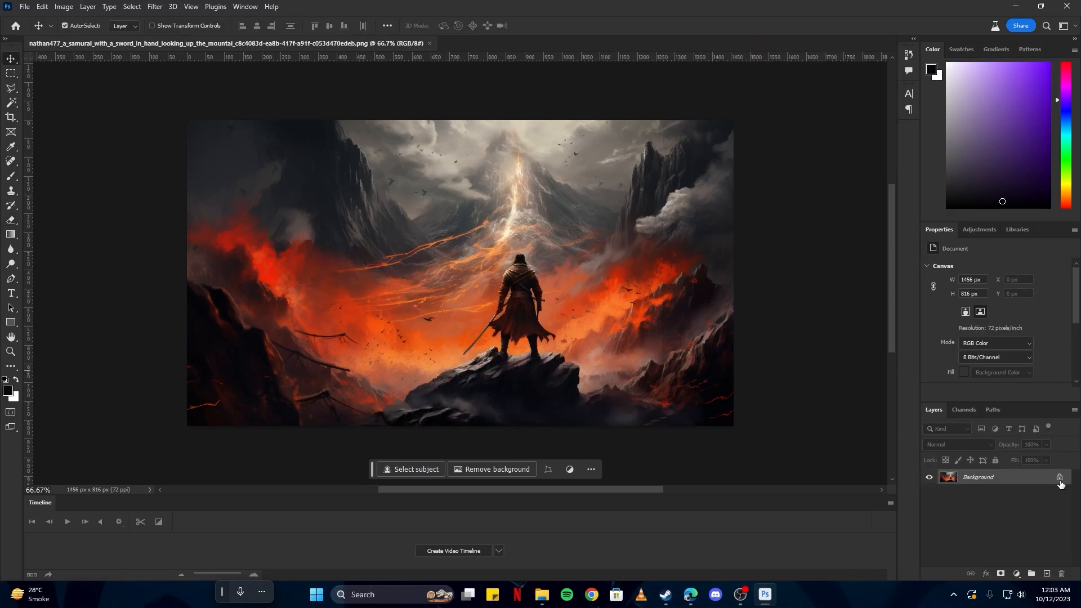
- Unlock the samurai image's Background layer and start a Polygonal Lasso outline along the left slope of the rock
left_click(1059, 478)
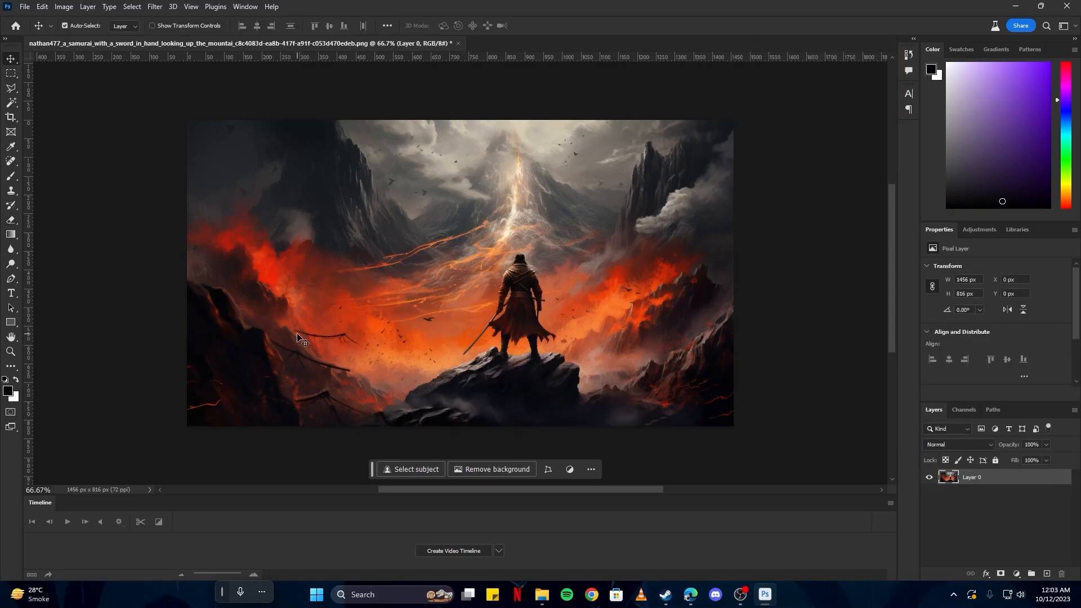
left_click(9, 90)
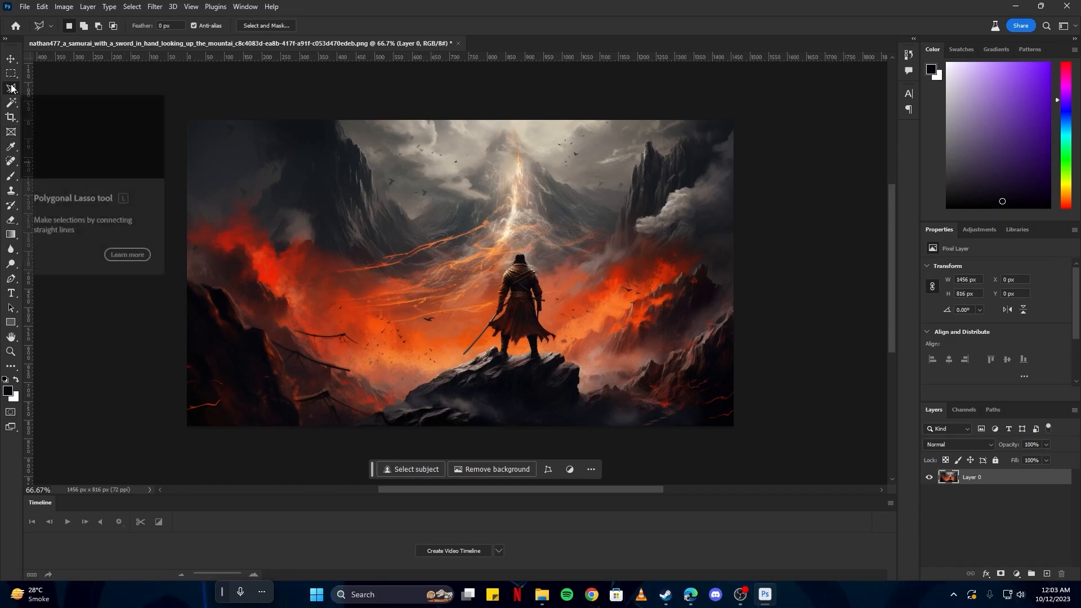
left_click(340, 439)
left_click(354, 423)
left_click(387, 403)
left_click(401, 401)
left_click(410, 390)
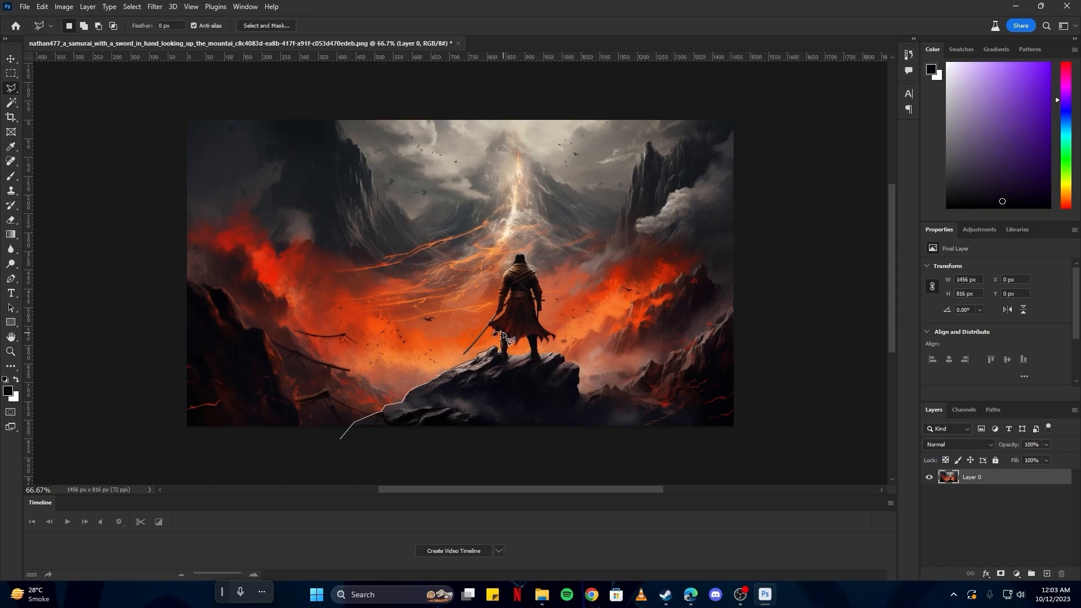
- Continue the Polygonal Lasso selection around the sword and samurai, close it, and subtract the gap between his legs
scroll(502, 337, "up", 4)
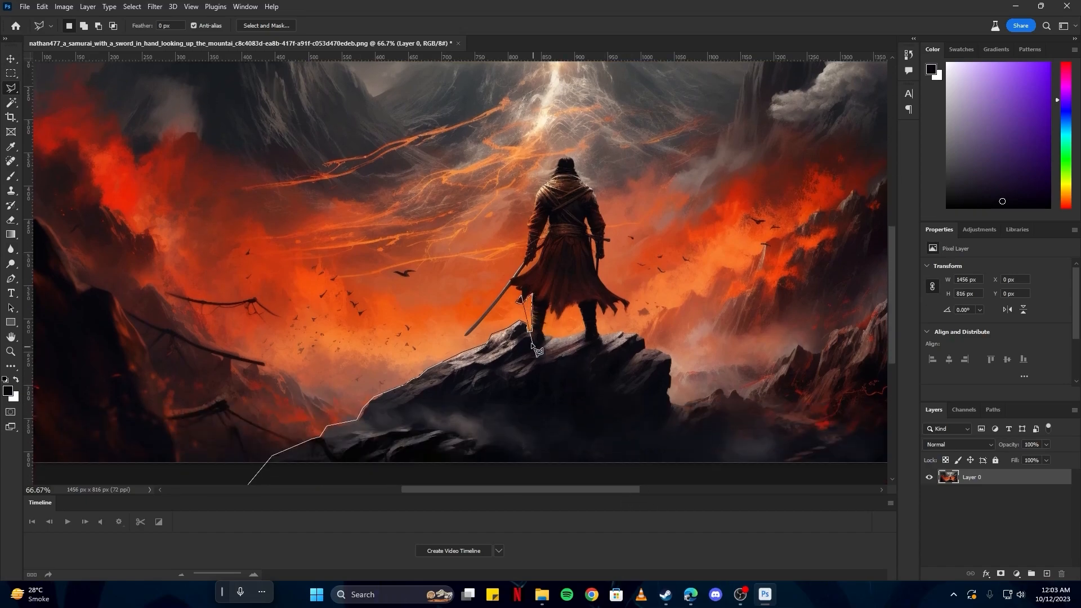
scroll(539, 301, "up", 3)
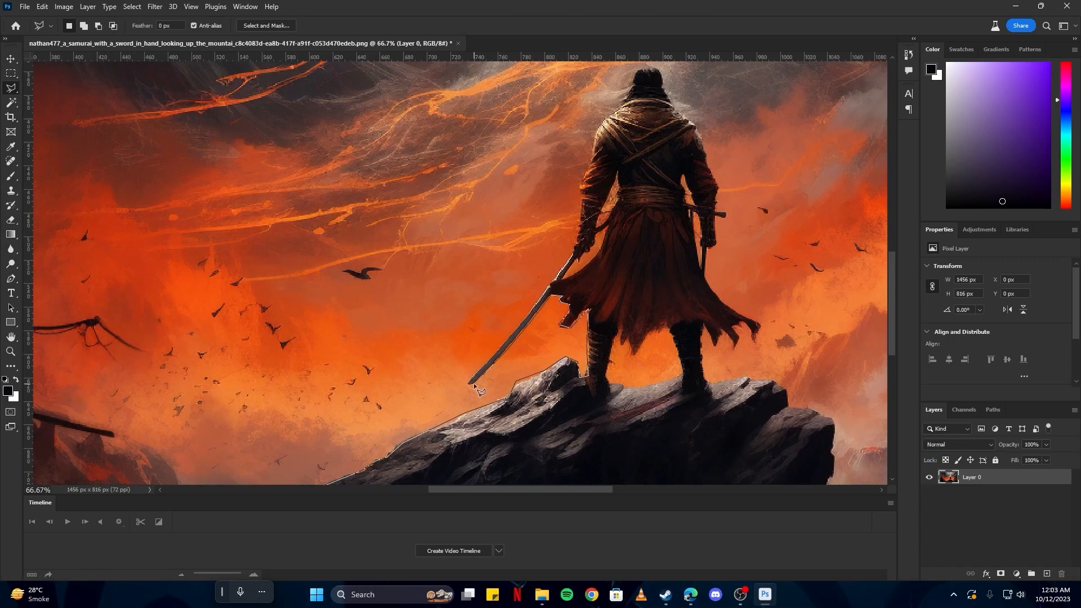
double_click(482, 365)
scroll(482, 365, "down", 2)
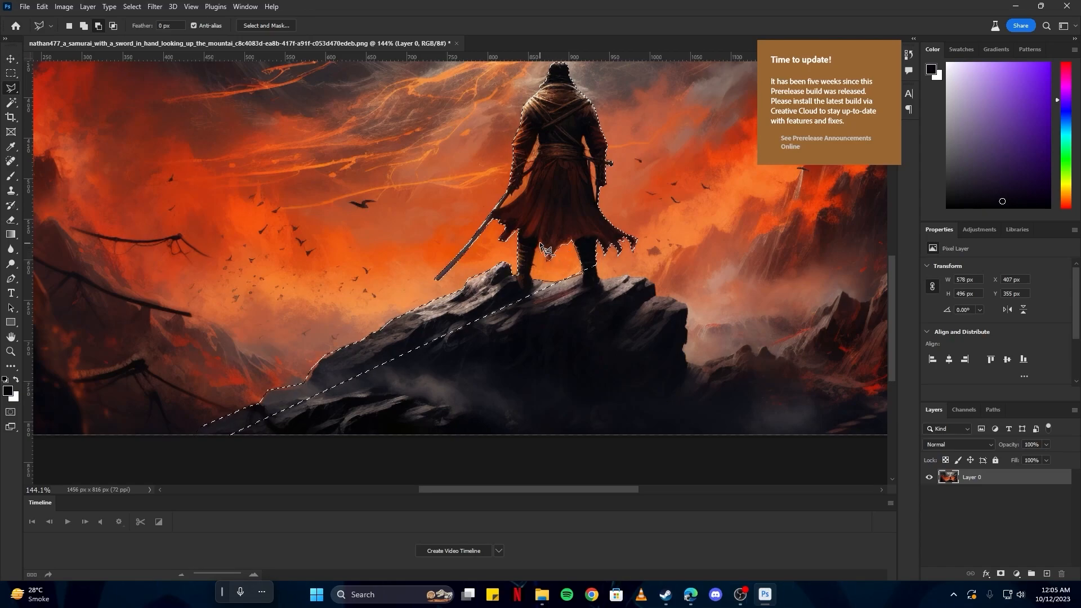
left_click(534, 281)
- Add the rock edge around the samurai's feet to the existing selection with the Polygonal Lasso
scroll(544, 251, "down", 1)
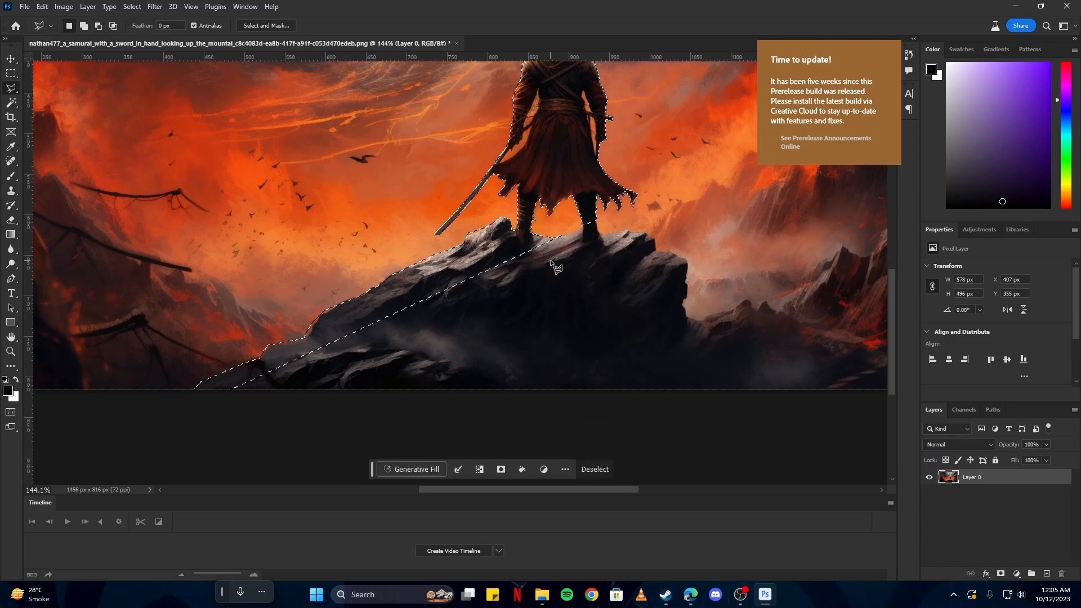
left_click(540, 239, "shift")
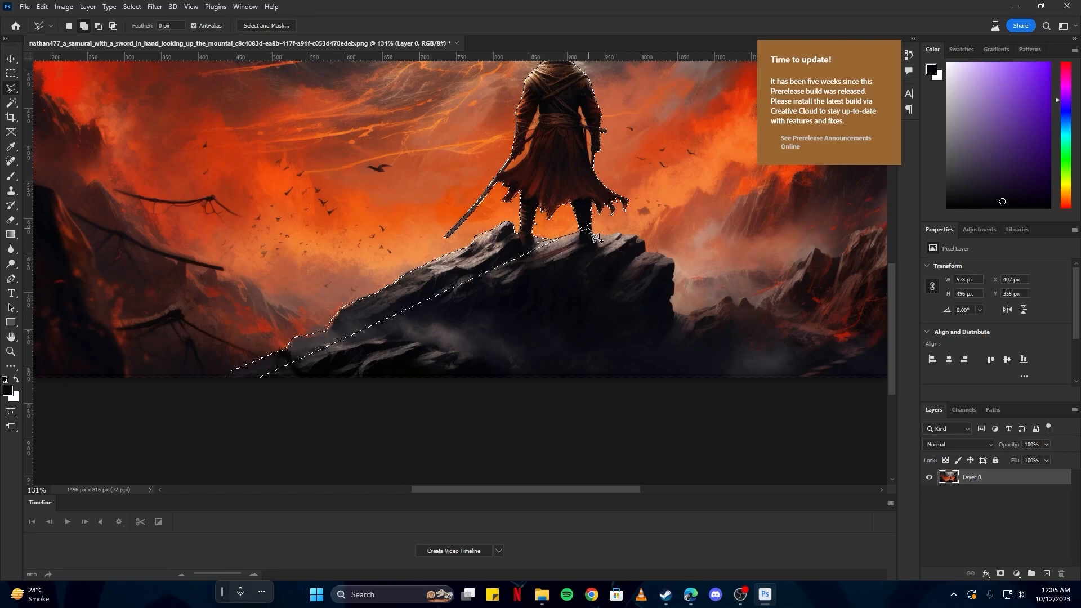
left_click(579, 230)
left_click(590, 223)
left_click(595, 232)
double_click(620, 231)
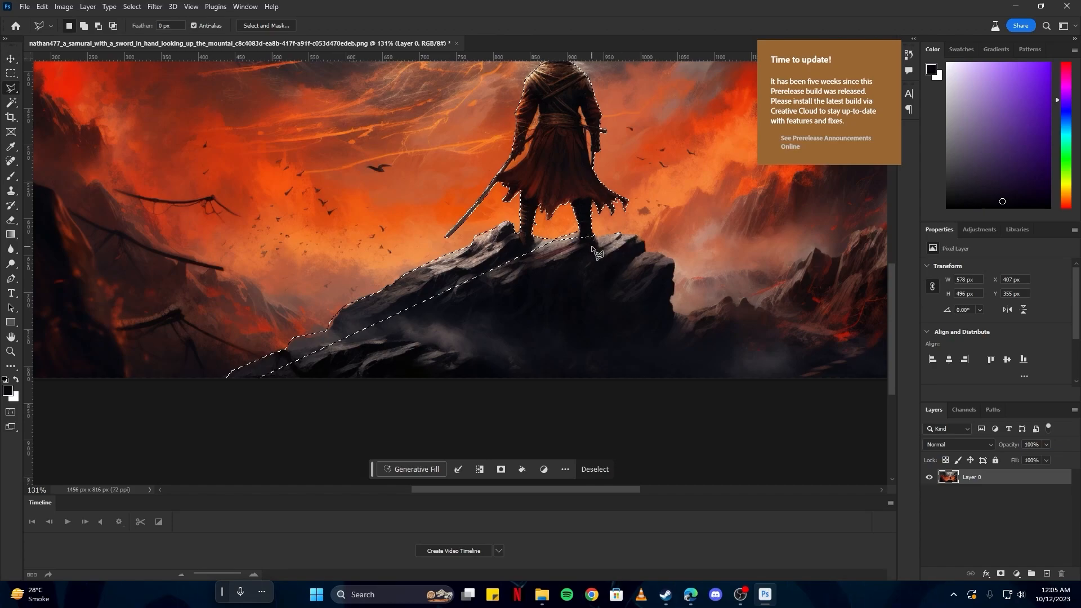
- Feather the samurai and rock selection with a radius below 1 pixel and copy it to a new layer
scroll(583, 314, "down", 5)
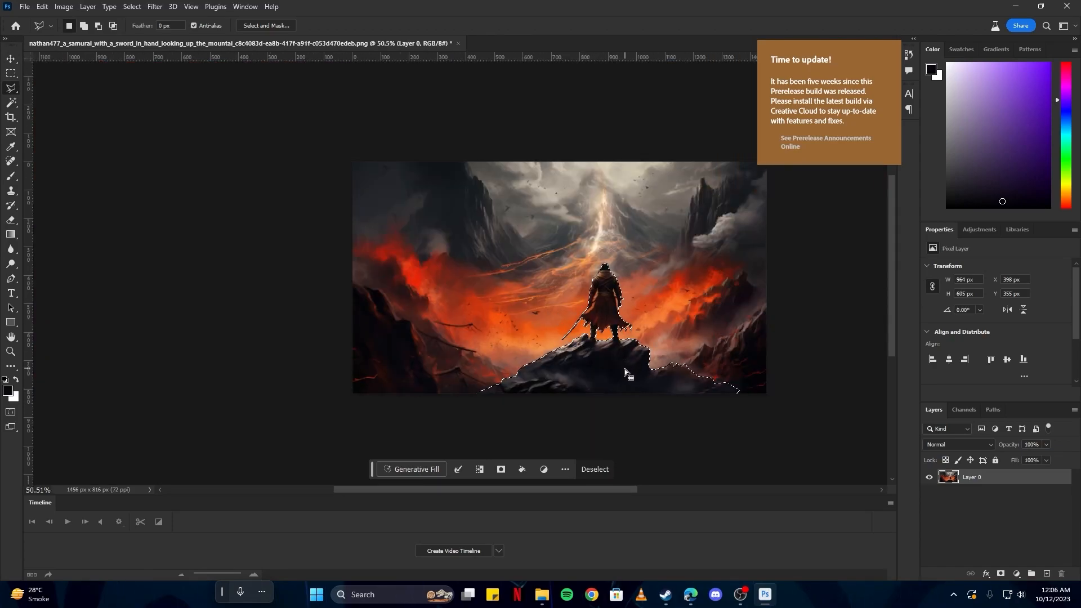
right_click(605, 308)
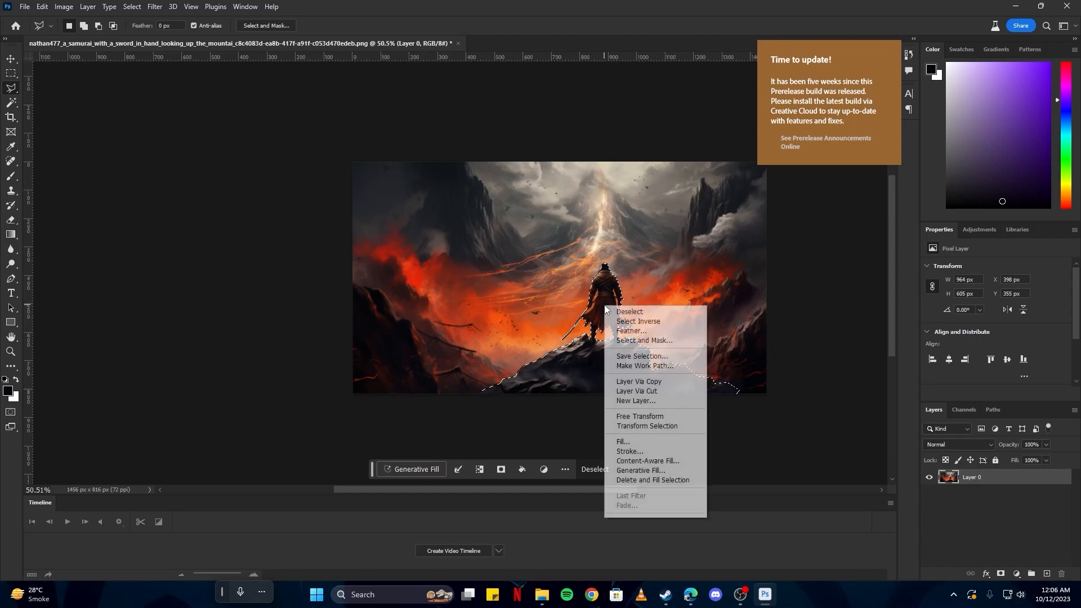
left_click(631, 331)
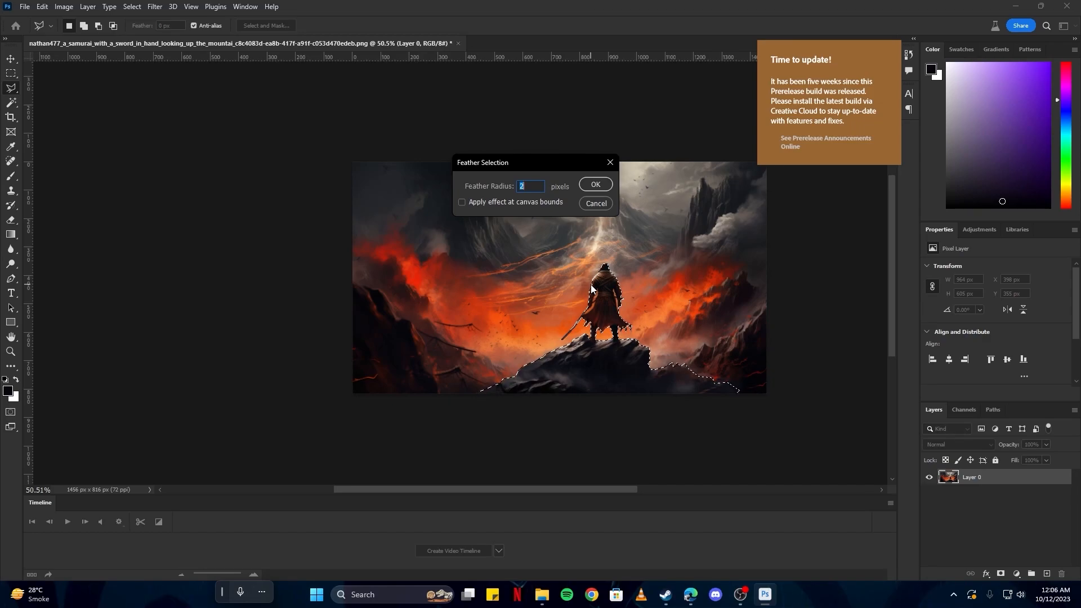
type("0.")
key("Return")
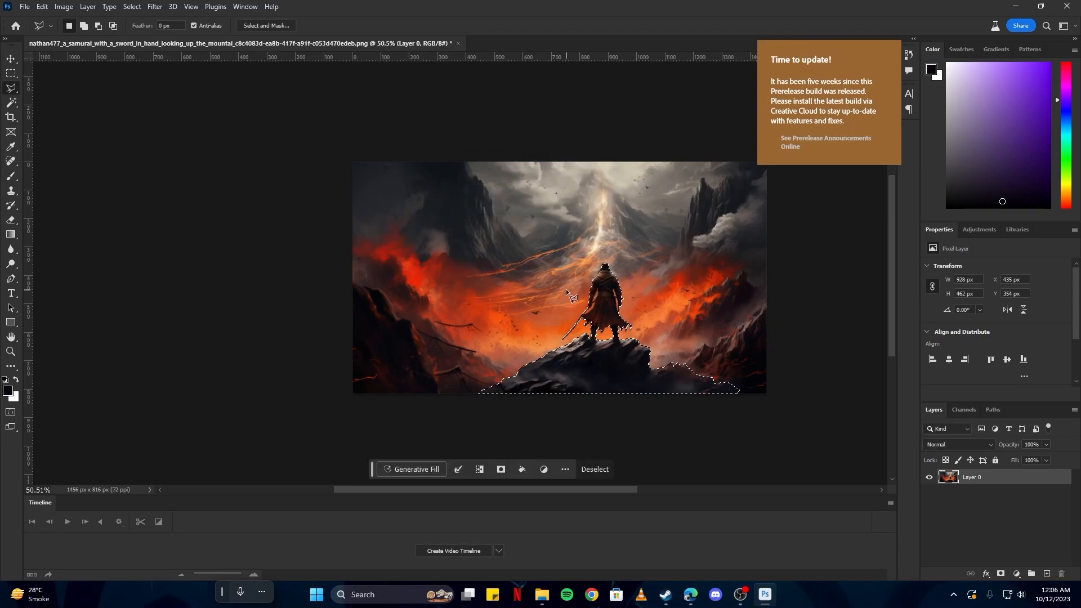
key("ctrl+j")
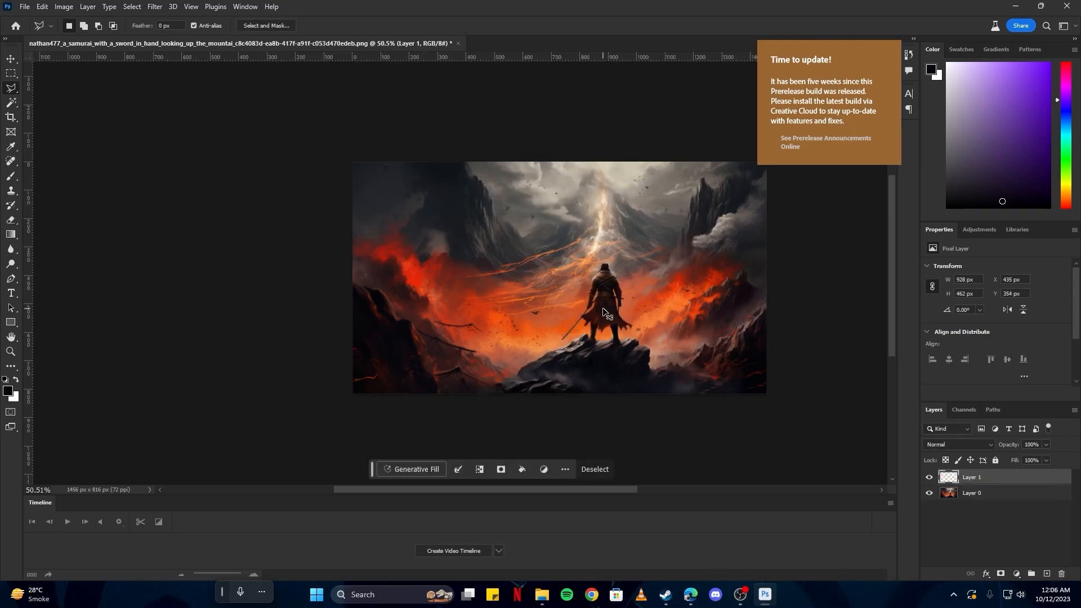
- Save the image as a Photoshop file named "character" with Layer 0 hidden, and make Layer 0 visible again
left_click(929, 494)
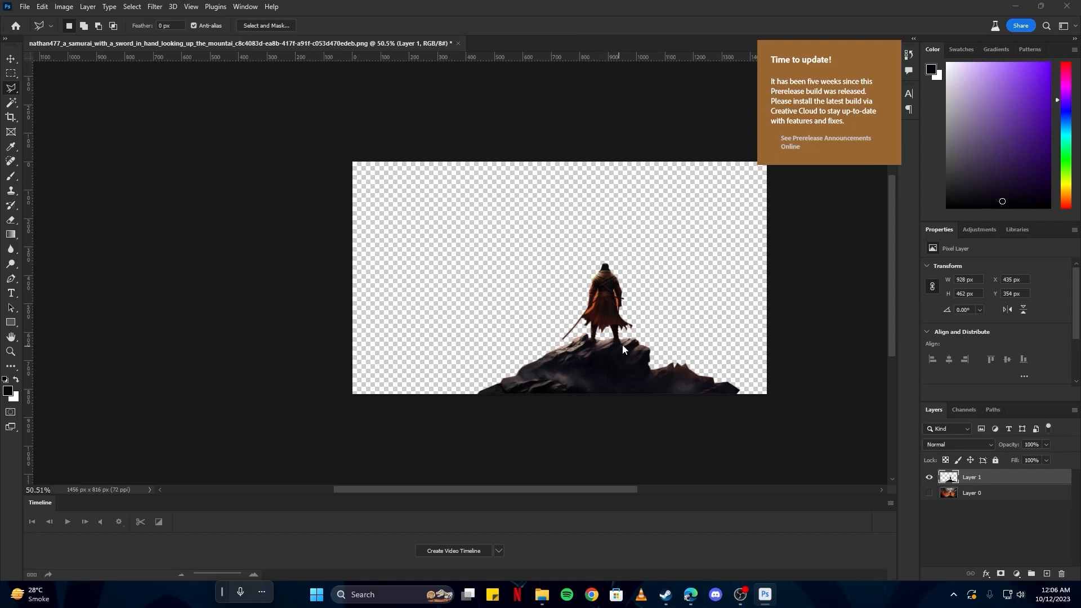
key("ctrl+shift+s")
type("charact")
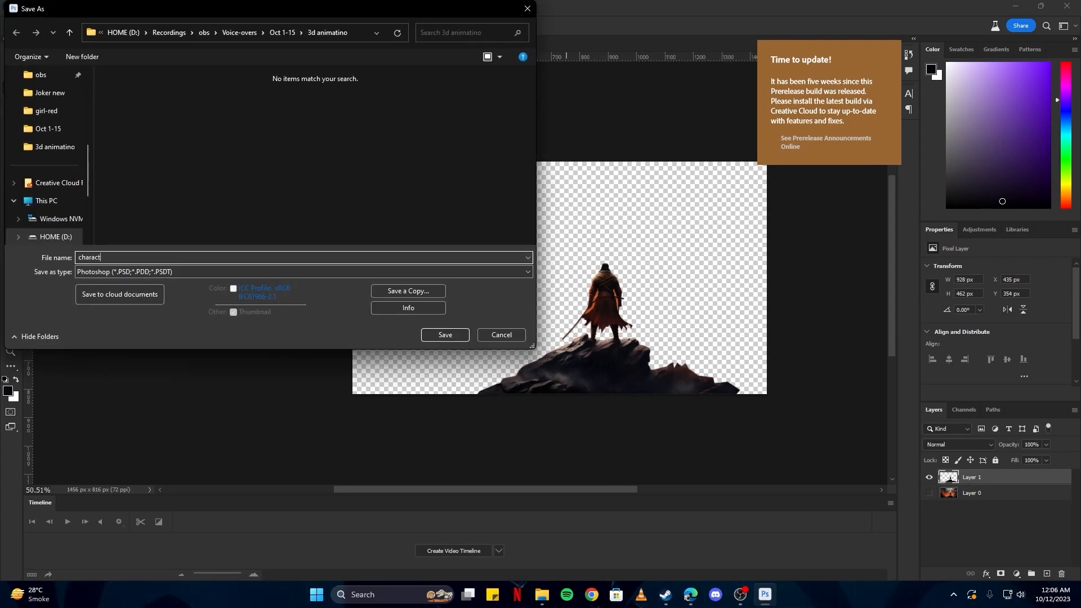
type("er")
key("Return")
left_click(928, 492)
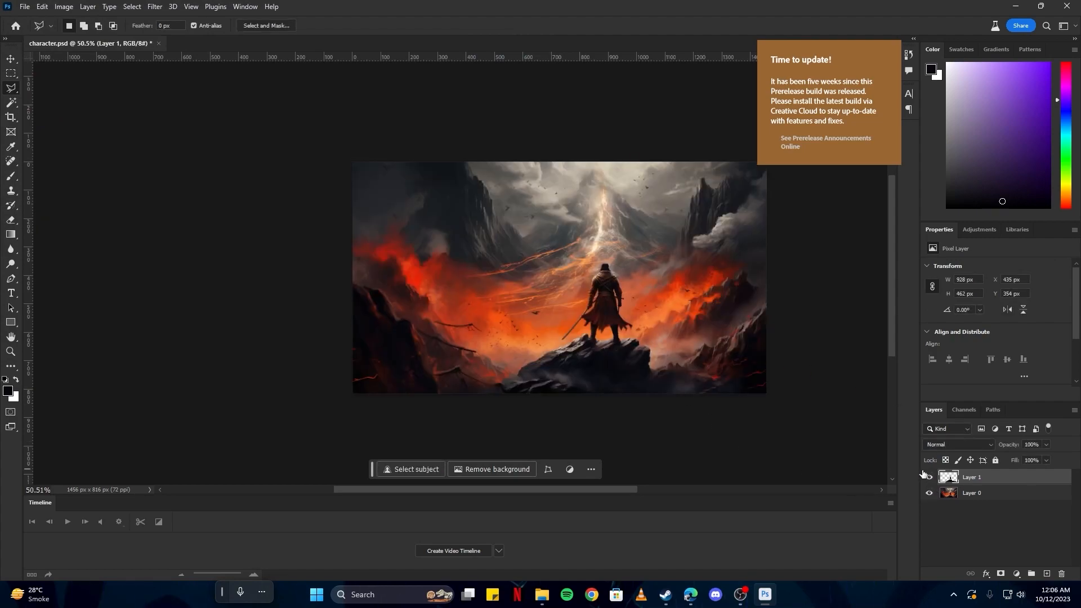
- Set the Quick Selection brush to 44 px and load the outline of the samurai and rock on Layer 1 as a selection
left_click(10, 102)
left_click(49, 116)
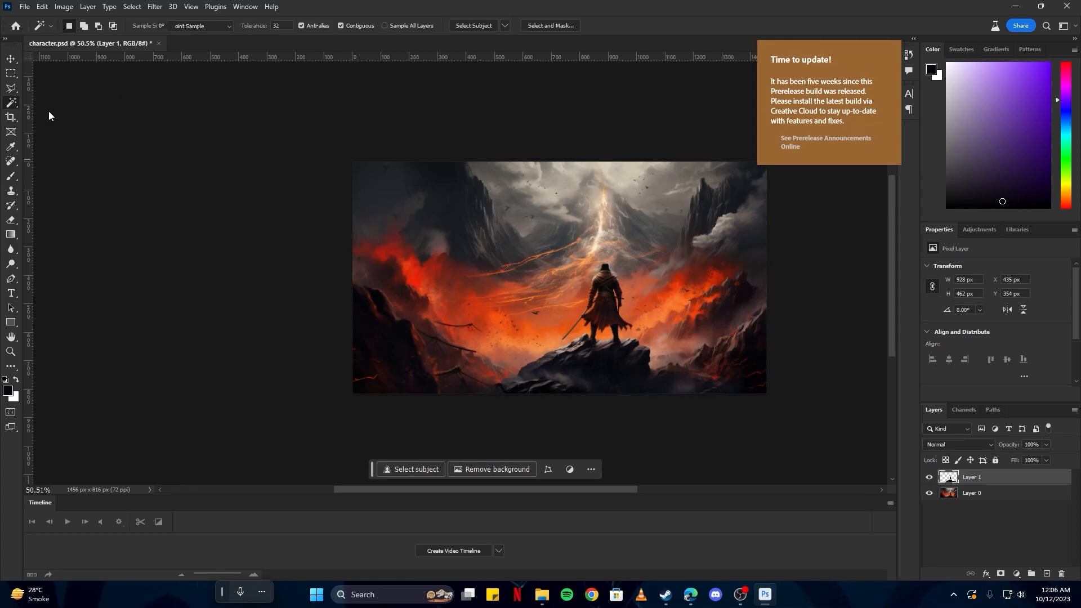
mouse_move(573, 298)
left_mouse_down()
mouse_move(582, 303)
mouse_move(565, 368)
mouse_move(585, 305)
mouse_move(588, 351)
left_mouse_up()
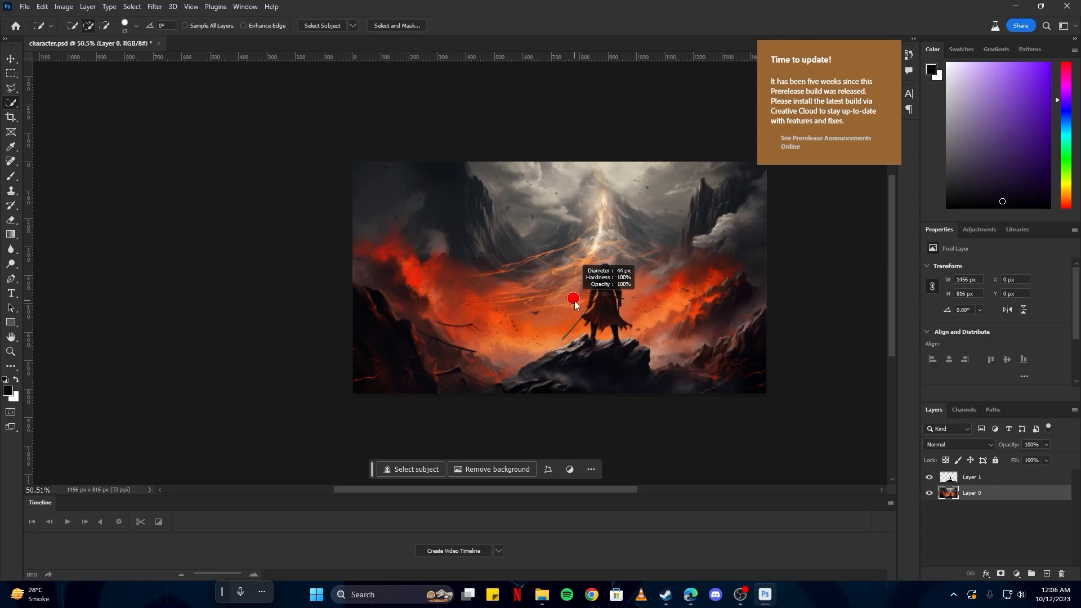
key("alt+bracketright")
key("ctrl+a")
scroll(582, 363, "down", 3)
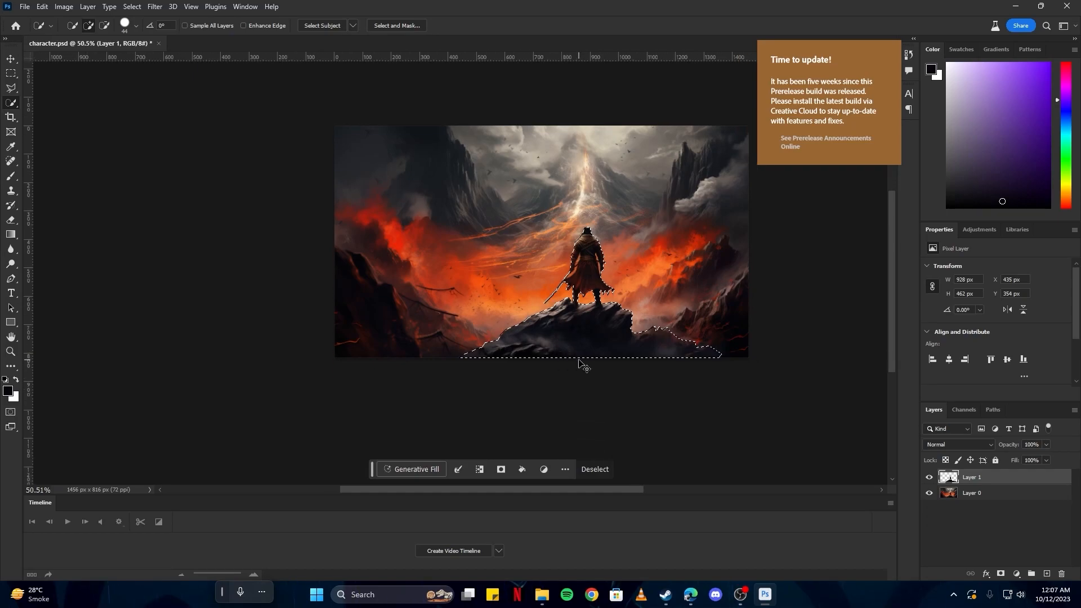
- Hide Layer 1, replace the selected samurai and rock area of Layer 0 with Content-Aware Fill on a new layer, and deselect
left_click(1014, 496)
left_click(928, 476)
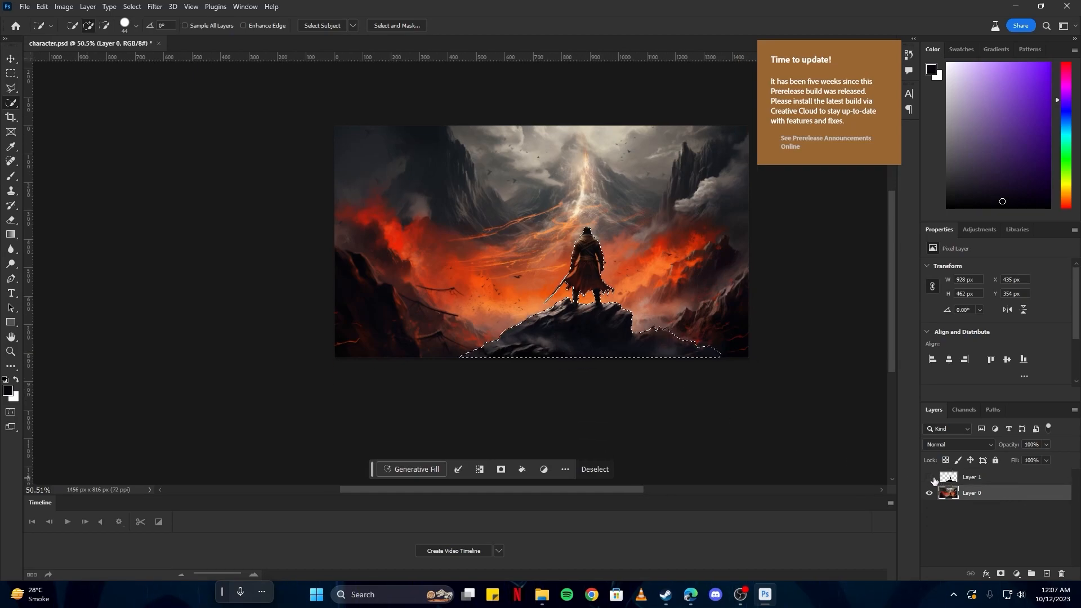
right_click(551, 324)
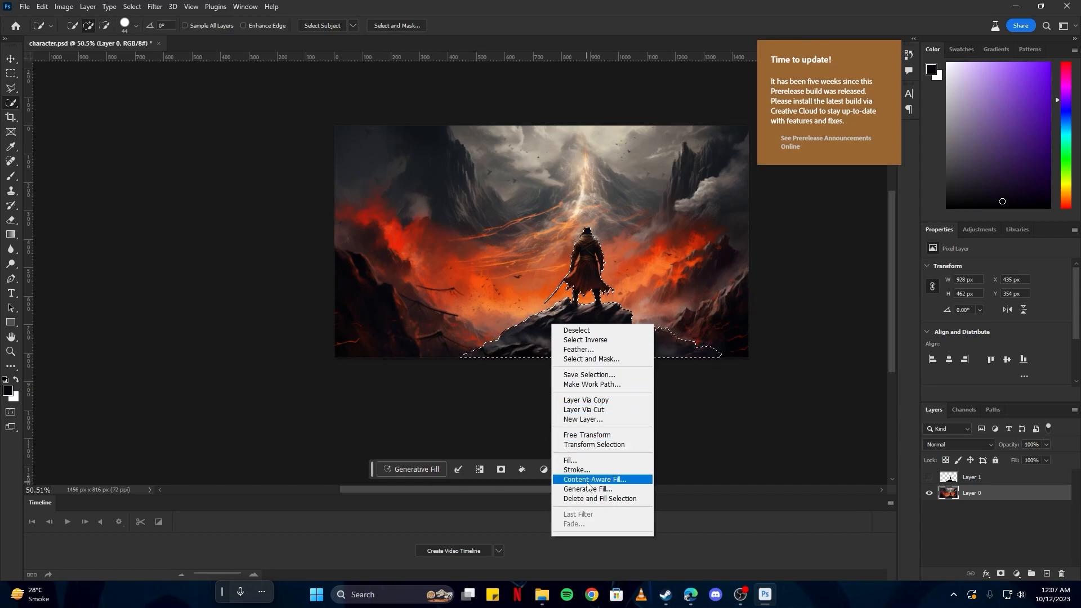
left_click(583, 461)
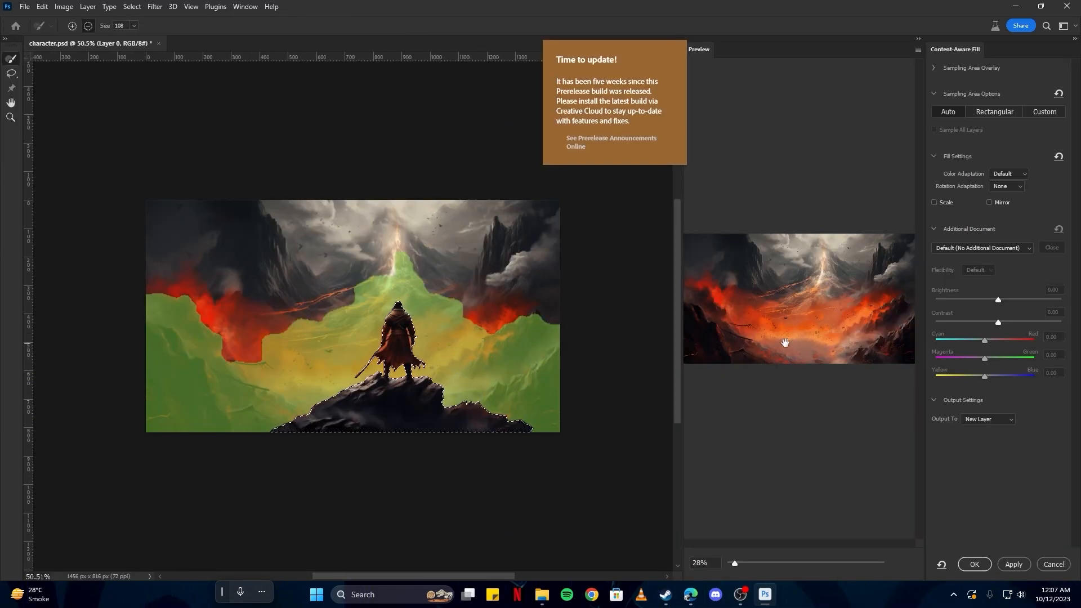
left_click(980, 566)
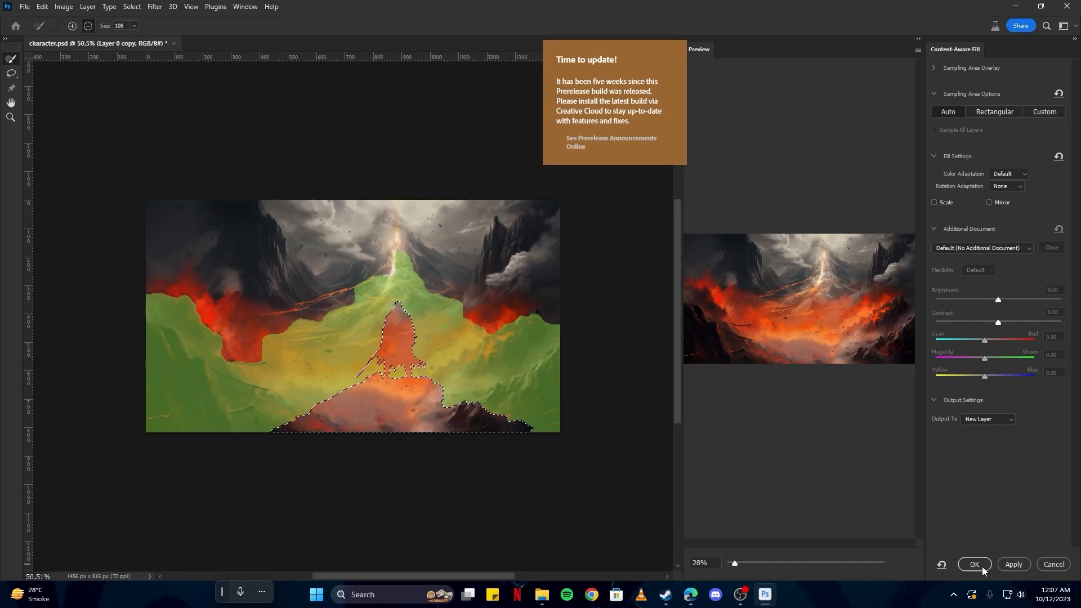
key("ctrl+d")
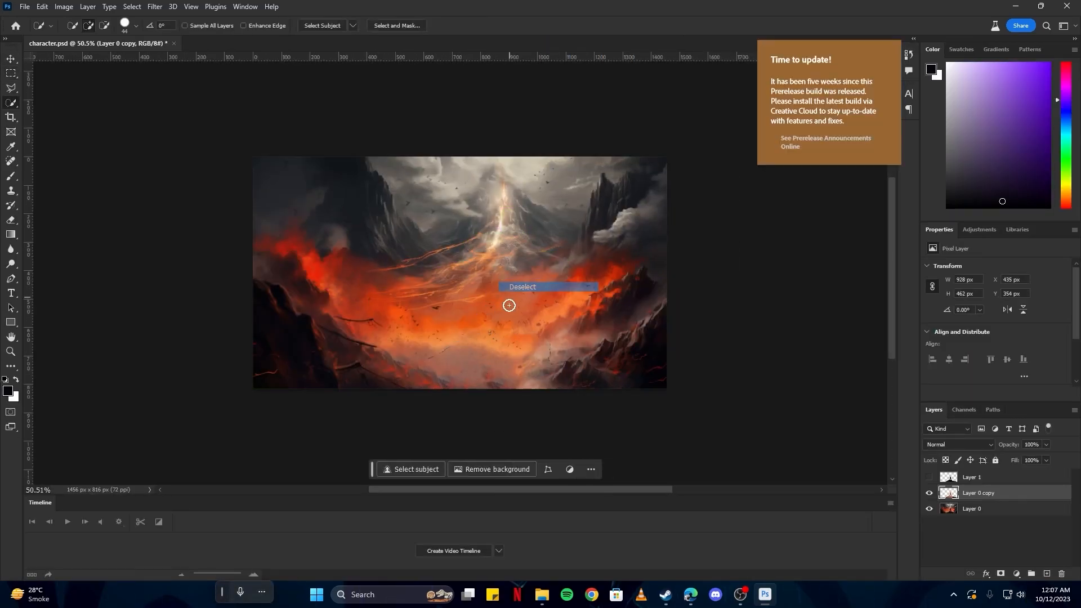
- Save the filled background as a Photoshop file named "bg" and close the document
scroll(510, 331, "down", 1)
type("bg")
key("Return")
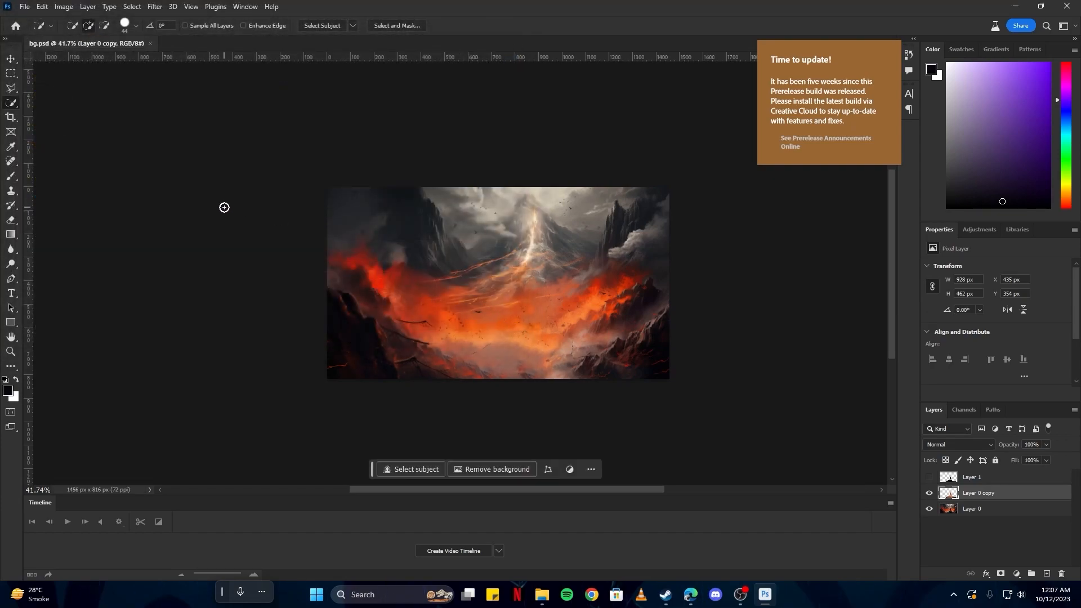
key("v")
left_click(150, 43)
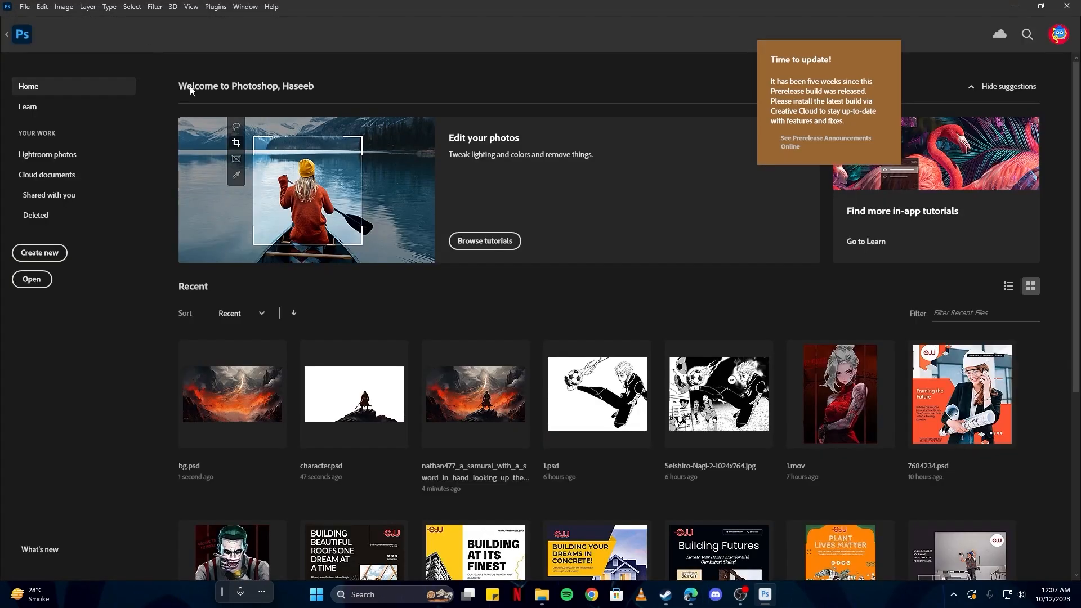
- Open the 994a0719 image of two soldiers overlooking a battlefield from the "3d animatino" folder in Photoshop
left_click(543, 595)
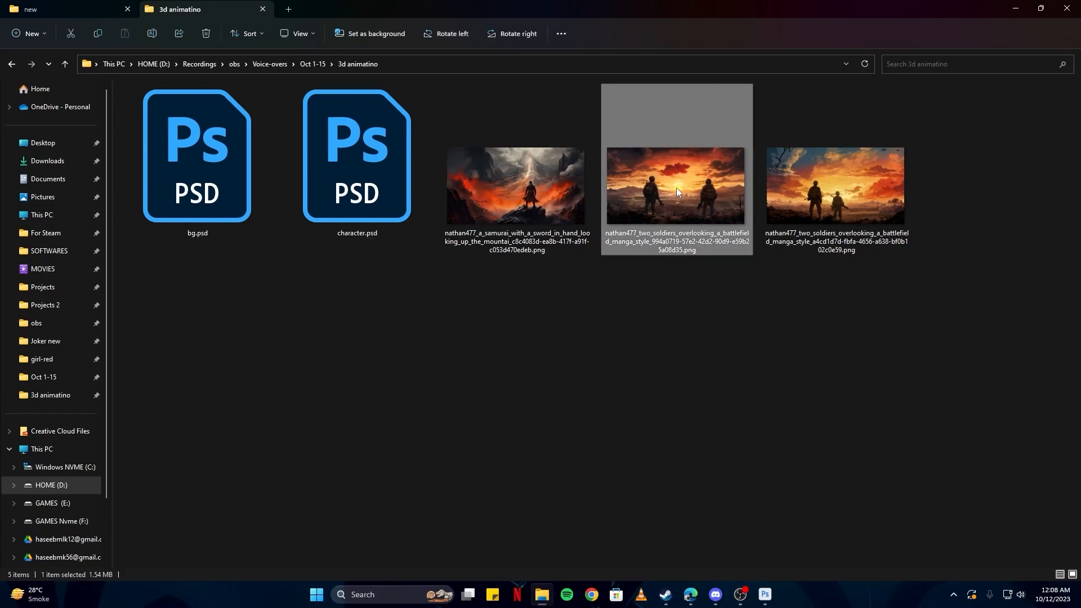
left_click(764, 594)
left_click(763, 595)
double_click(658, 285)
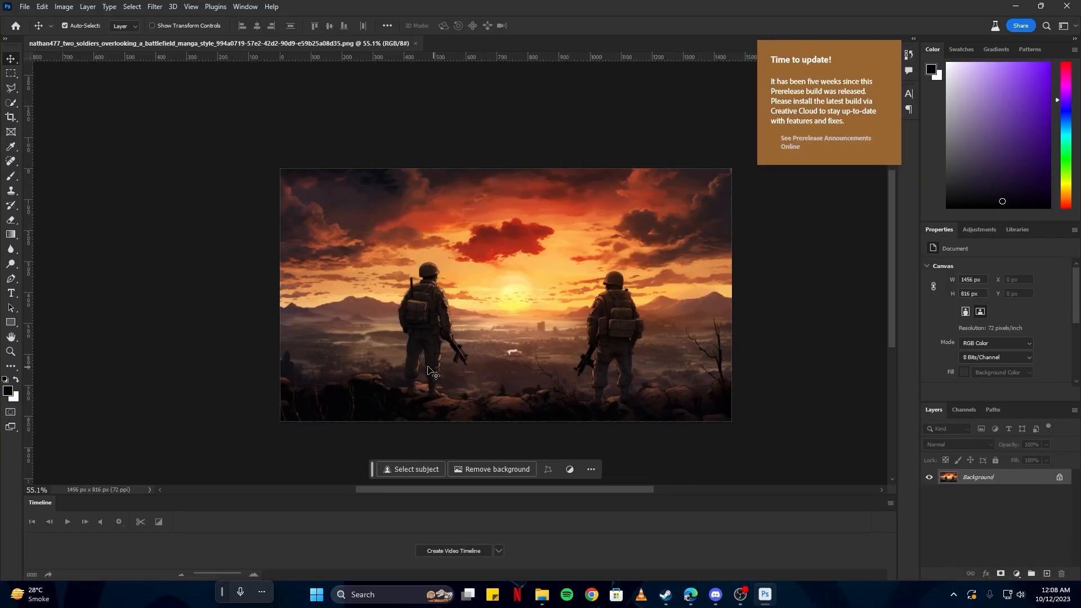
- Select the left soldier with the Quick Selection tool and add the rocks to his left with the Polygonal Lasso
left_click(11, 104)
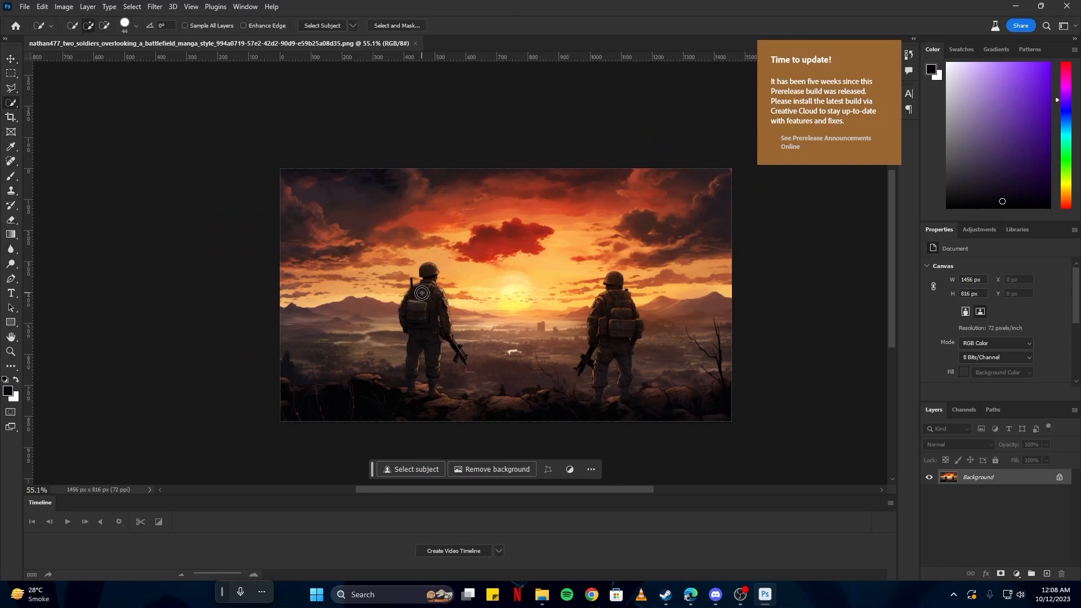
mouse_move(423, 297)
left_mouse_down()
mouse_move(463, 359)
mouse_move(410, 394)
mouse_move(388, 304)
mouse_move(375, 338)
mouse_move(303, 353)
mouse_move(403, 378)
left_mouse_up()
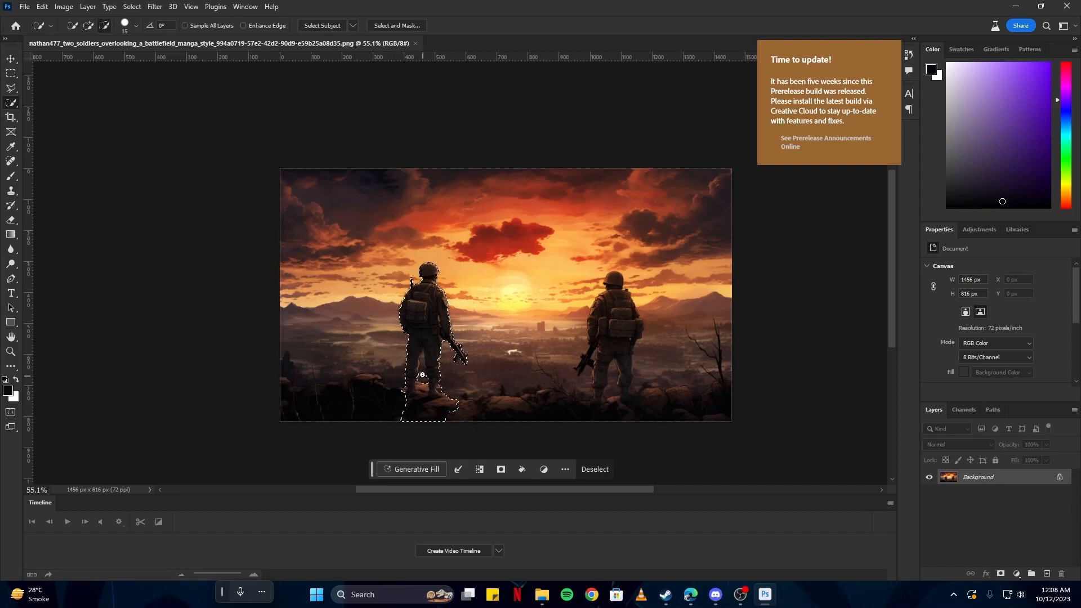
key("l")
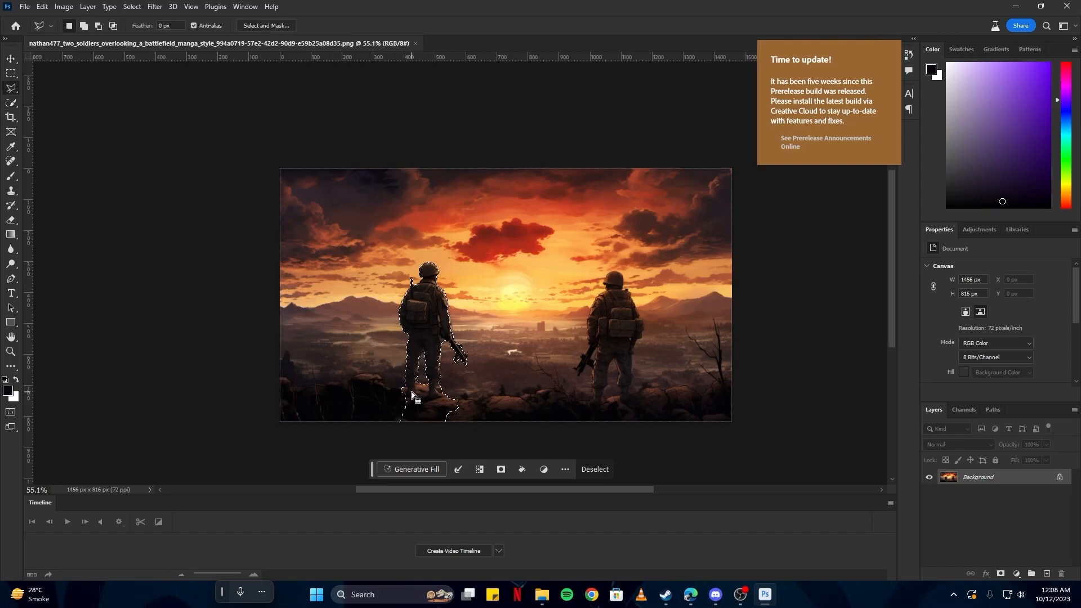
left_click(382, 384)
left_click(375, 373)
left_click(360, 373)
left_click(292, 385)
left_click(272, 377)
left_click(265, 428)
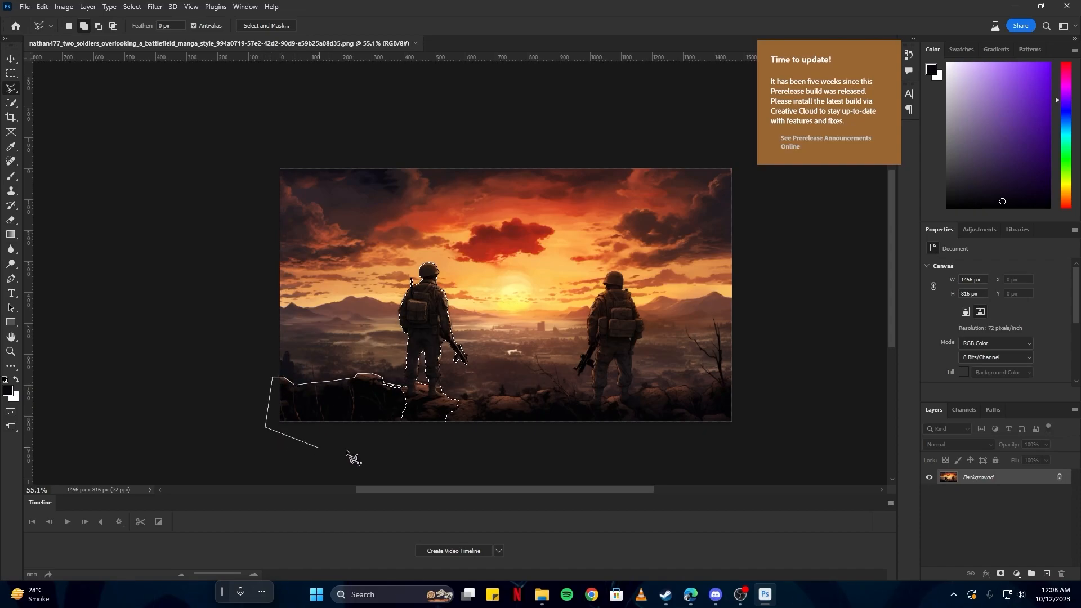
left_click(410, 392)
- Extend the selection along the rocky ground to the image's right edge and add the right soldier with the Quick Selection tool
left_click(412, 391)
left_click(466, 399)
left_click(486, 393)
left_click(563, 397)
left_click(591, 404)
left_click(616, 405)
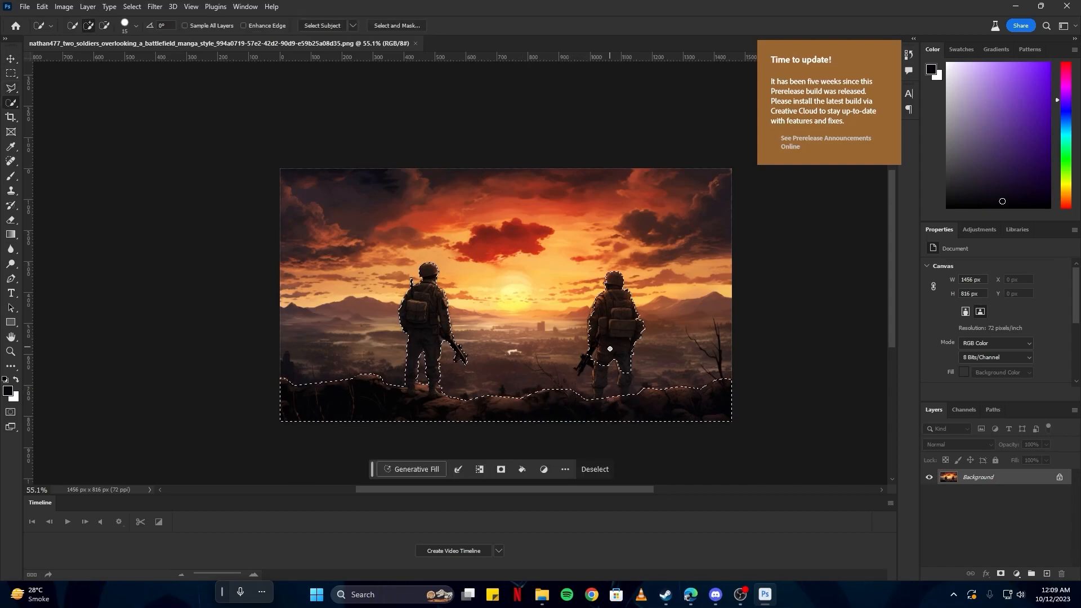
mouse_move(609, 349)
left_mouse_down()
mouse_move(596, 390)
mouse_move(629, 379)
left_mouse_up()
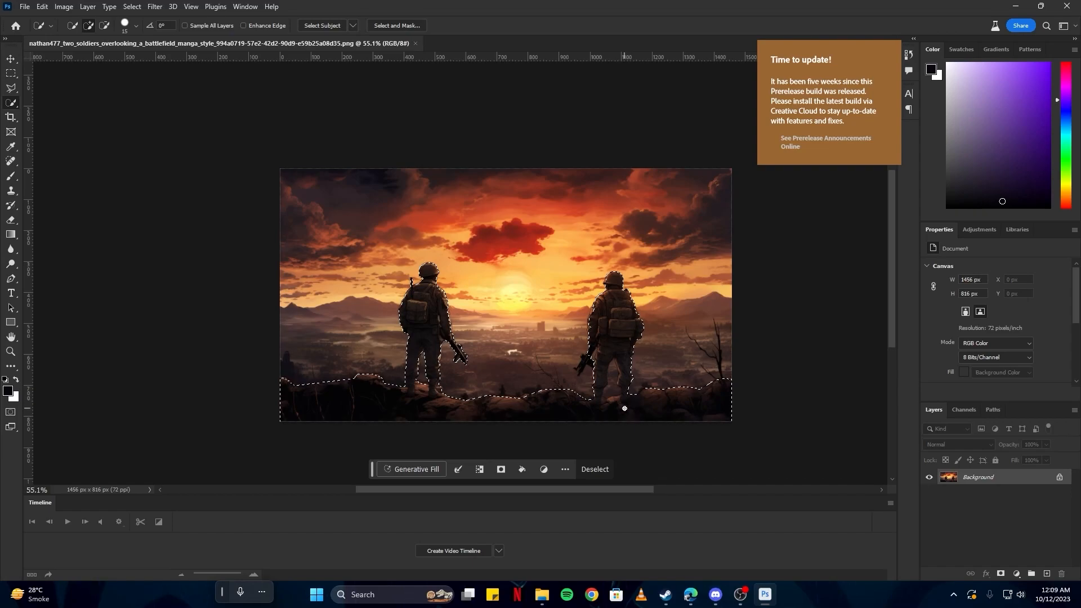
- Subtract the gap between the right soldier's legs from the selection with the Polygonal Lasso
key("l")
scroll(624, 407, "up", 5)
left_click(619, 376)
left_click(614, 371)
left_click(617, 355)
left_click(611, 330)
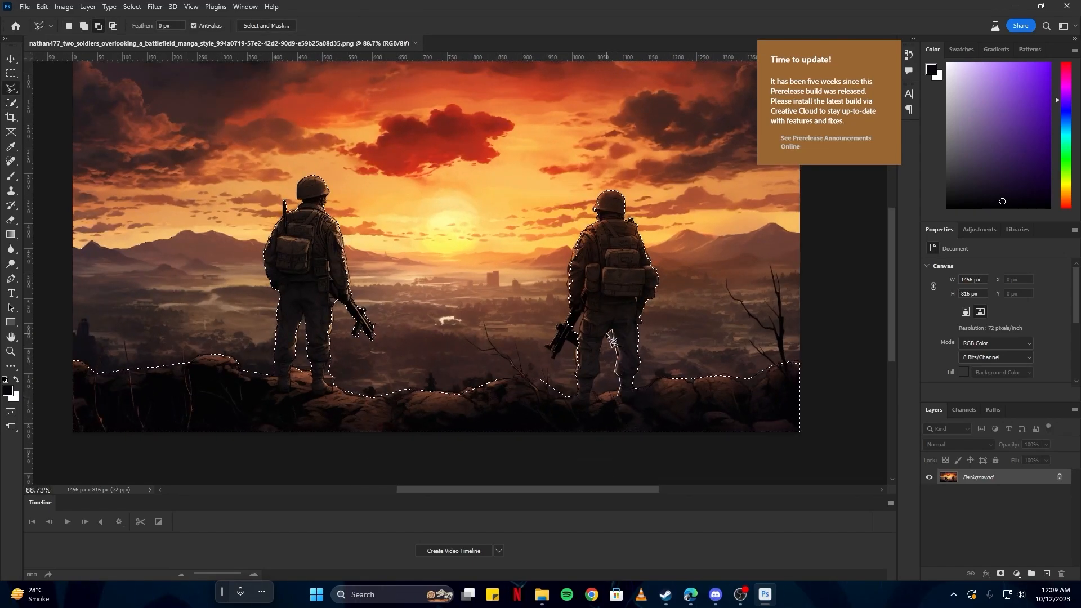
left_click(600, 373)
left_click(592, 385)
double_click(591, 394)
- Refine the selection around the right soldier's rifle and subtract the gap between the rifle and his leg with the Polygonal Lasso
scroll(592, 393, "up", 5)
left_click(552, 363)
left_click(541, 372)
left_click(533, 374)
left_click(529, 378)
left_click(533, 383)
left_click(525, 397)
left_click(570, 355)
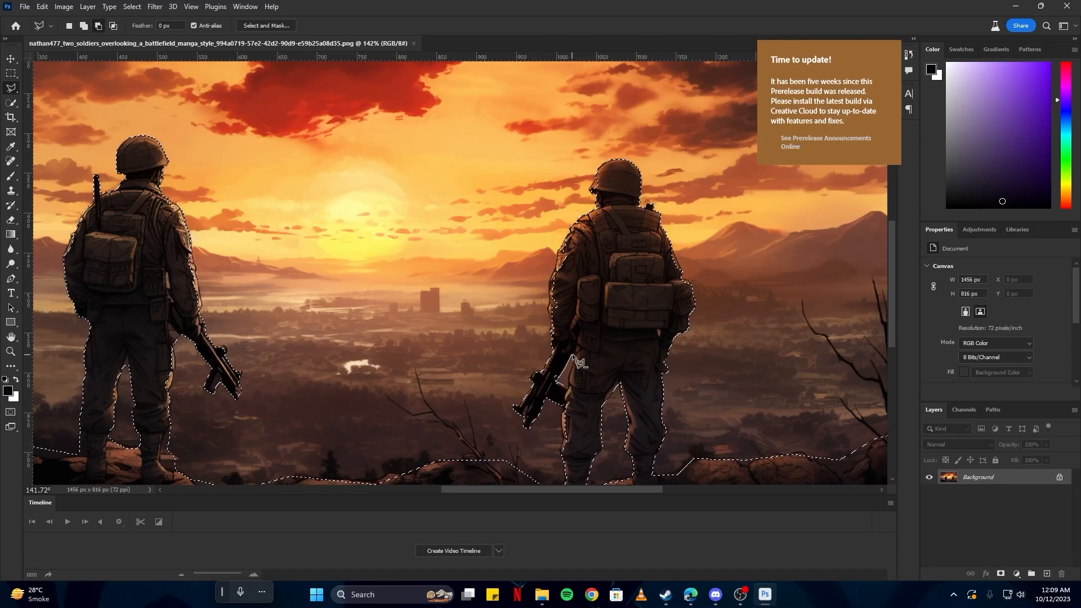
left_click(575, 354)
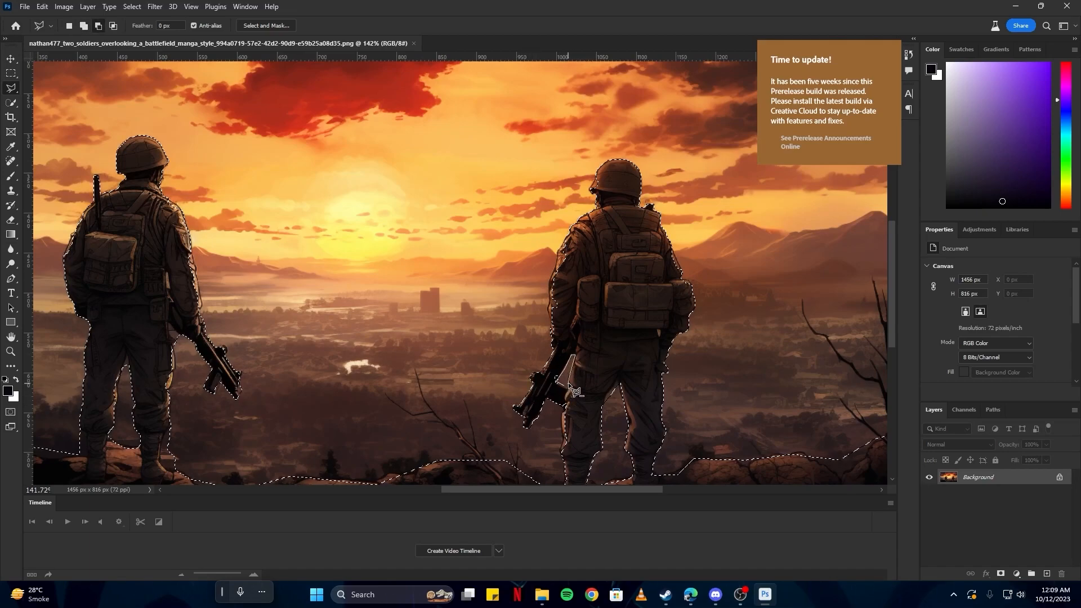
double_click(566, 388)
- Copy the selected soldiers and rocks to a new layer and save it as a Photoshop file named "soldiers" with Layer 0 hidden
scroll(566, 389, "up", 3)
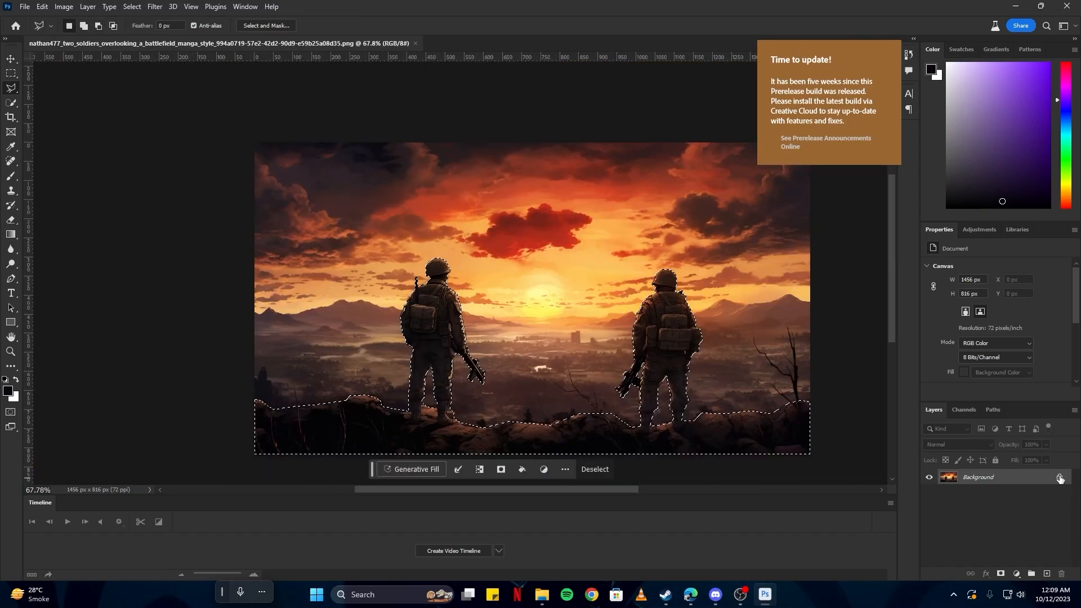
left_click(929, 492)
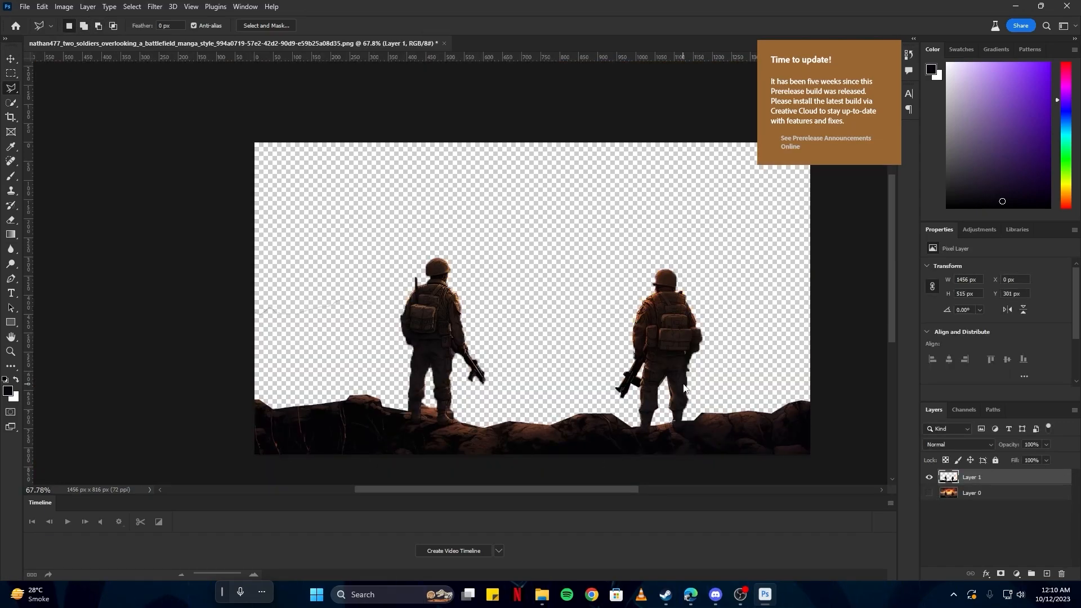
key("ctrl+shift+s")
type("characters")
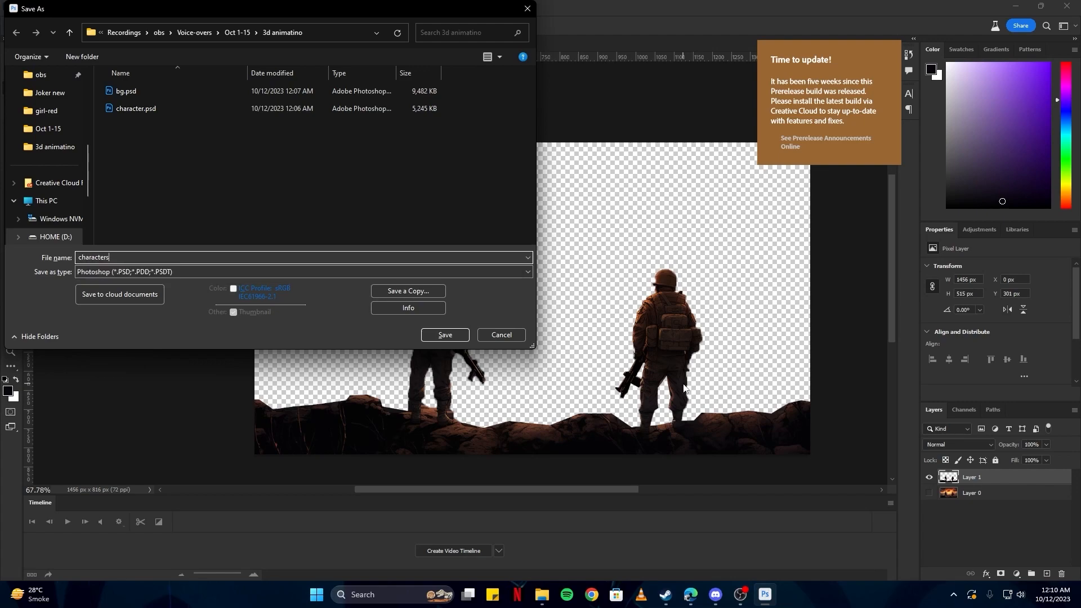
key("ctrl+a")
type("co")
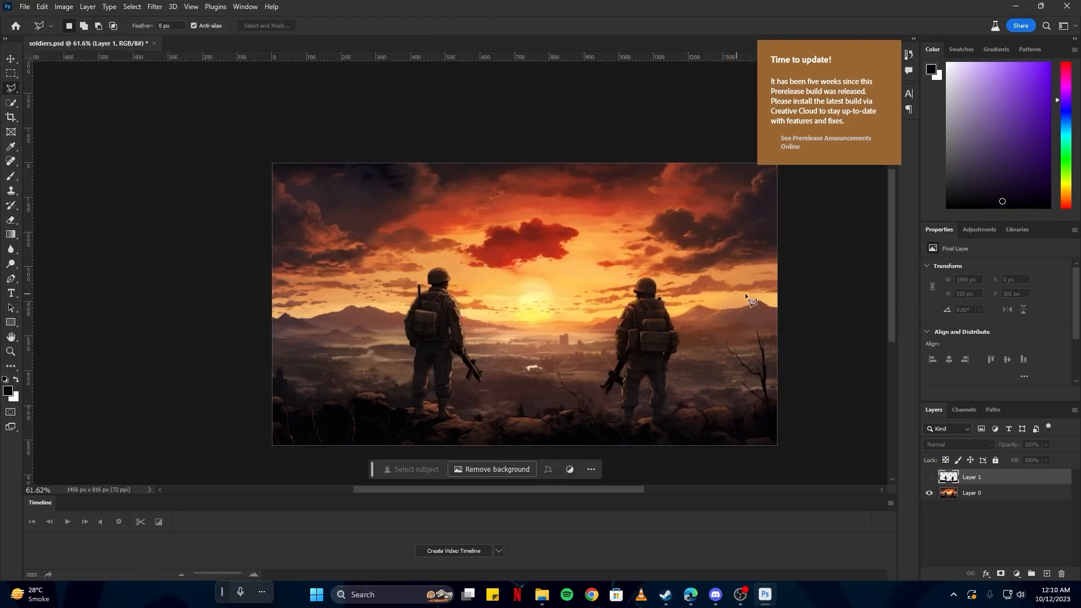
- Select the dark clouds on the right side of Layer 0's sky with the Quick Selection tool and the Polygonal Lasso
scroll(794, 293, "up", 2)
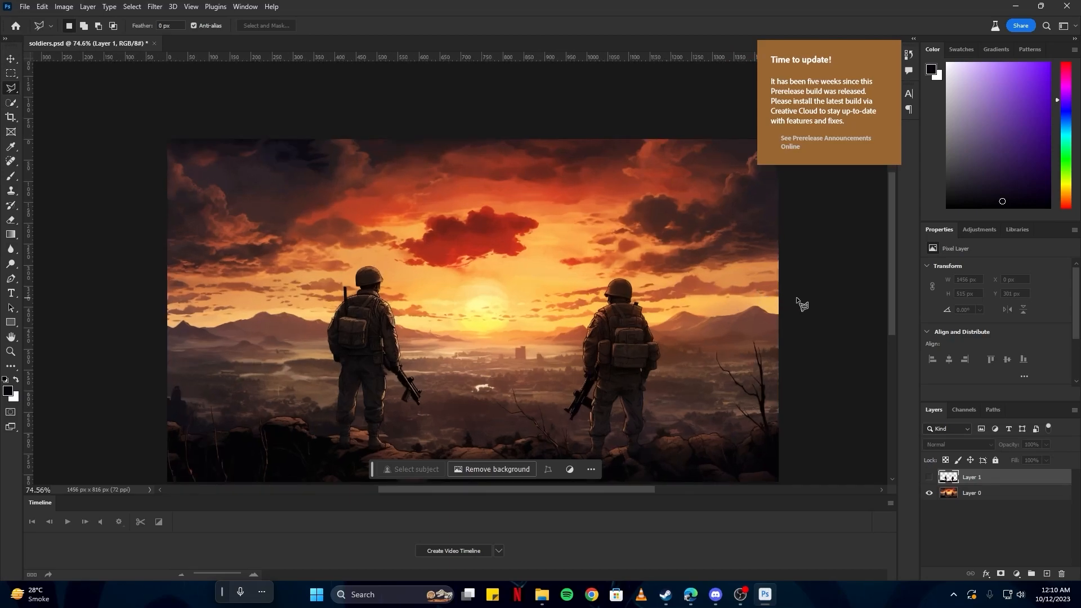
left_click(795, 298)
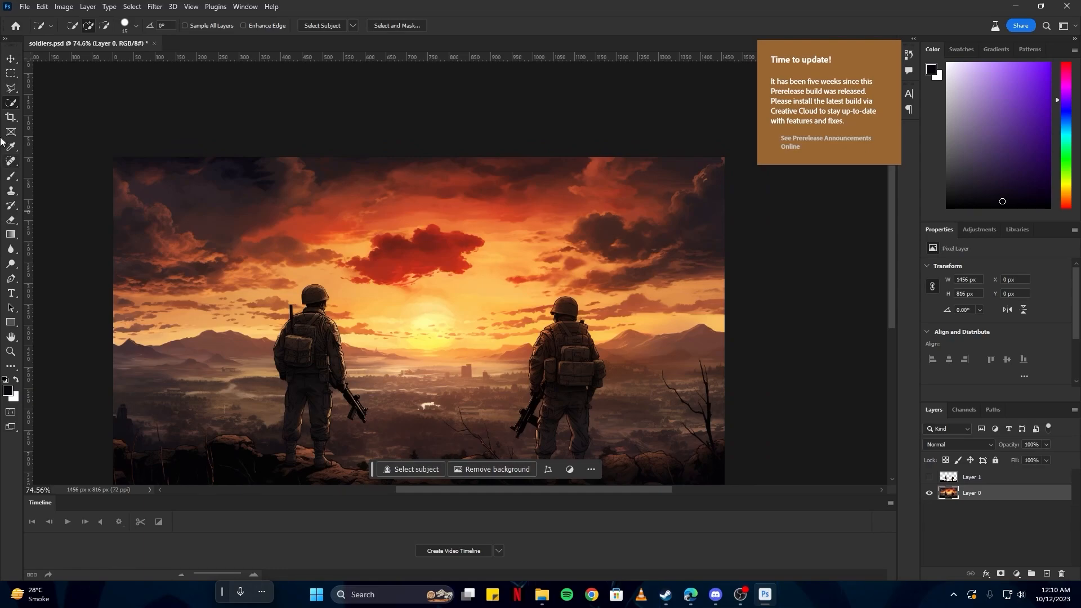
mouse_move(702, 260)
left_mouse_down()
mouse_move(627, 270)
mouse_move(658, 265)
mouse_move(684, 205)
mouse_move(699, 218)
mouse_move(690, 162)
mouse_move(650, 195)
mouse_move(674, 171)
mouse_move(631, 195)
mouse_move(643, 178)
mouse_move(507, 206)
mouse_move(539, 194)
mouse_move(423, 202)
mouse_move(433, 194)
mouse_move(285, 188)
left_mouse_up()
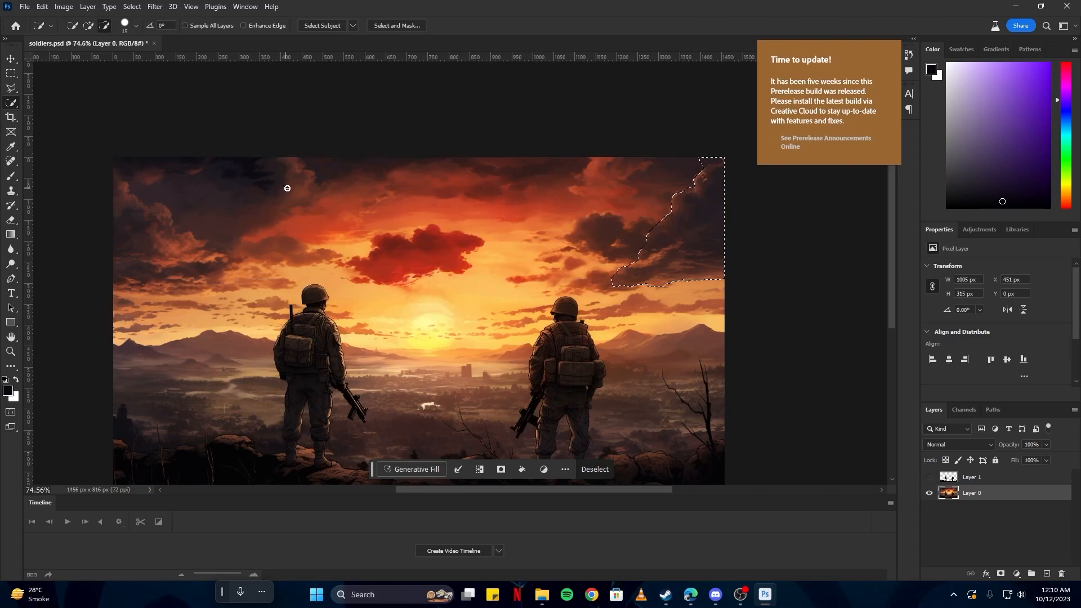
key("l")
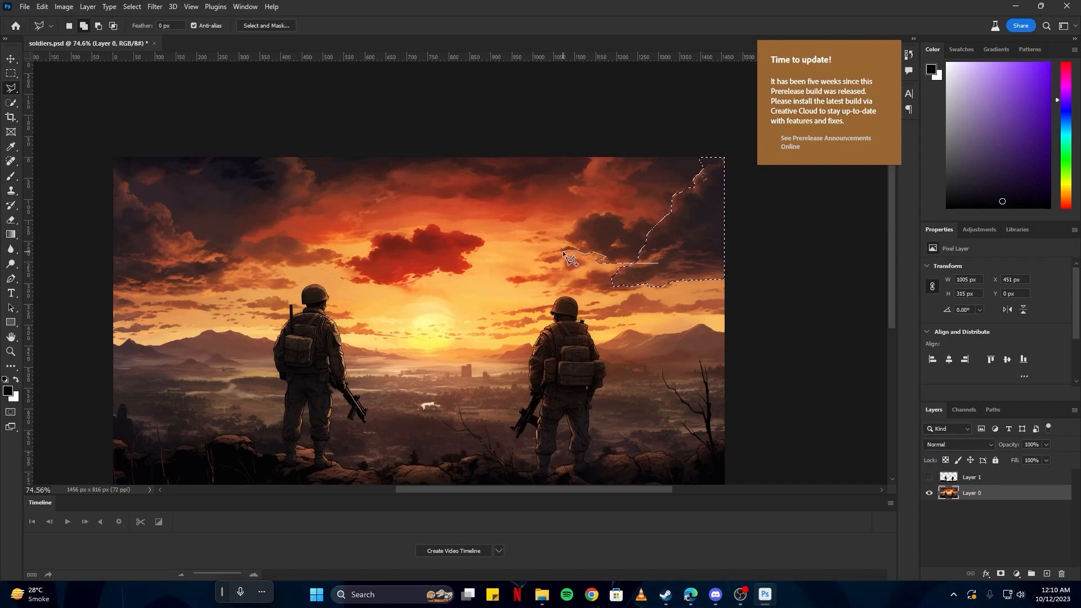
left_click(543, 253)
double_click(565, 239)
- Add the dark clouds on the left side of the sky to the selection with the Polygonal Lasso
scroll(417, 281, "left", 3)
left_click(250, 276)
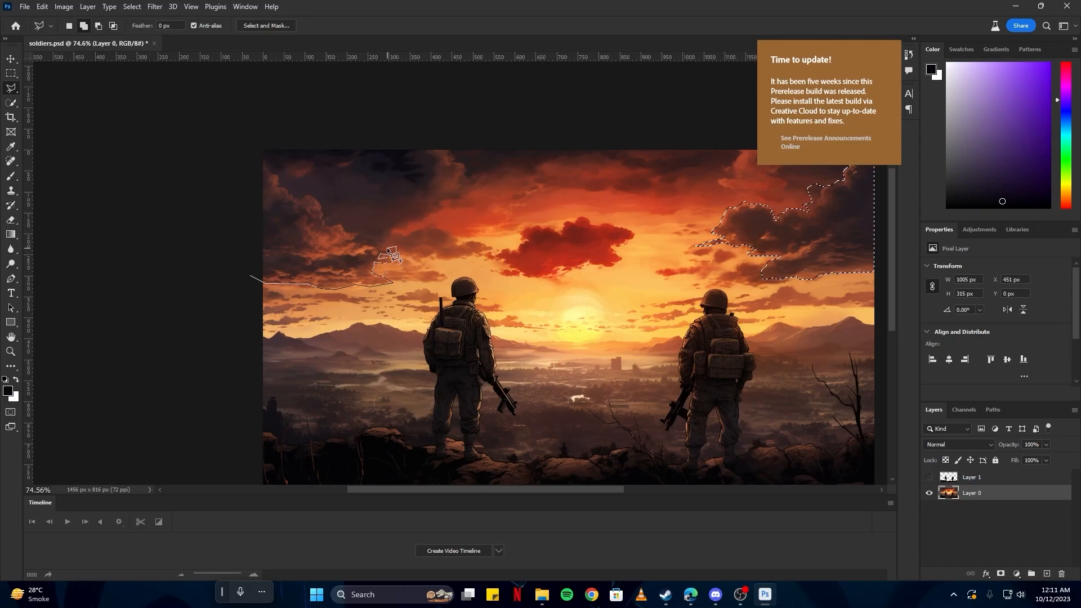
double_click(433, 254)
- Feather the cloud selection by 5 pixels and copy it to a new layer, with Layer 0 hidden
scroll(434, 254, "down", 2)
right_click(313, 206)
left_click(356, 236)
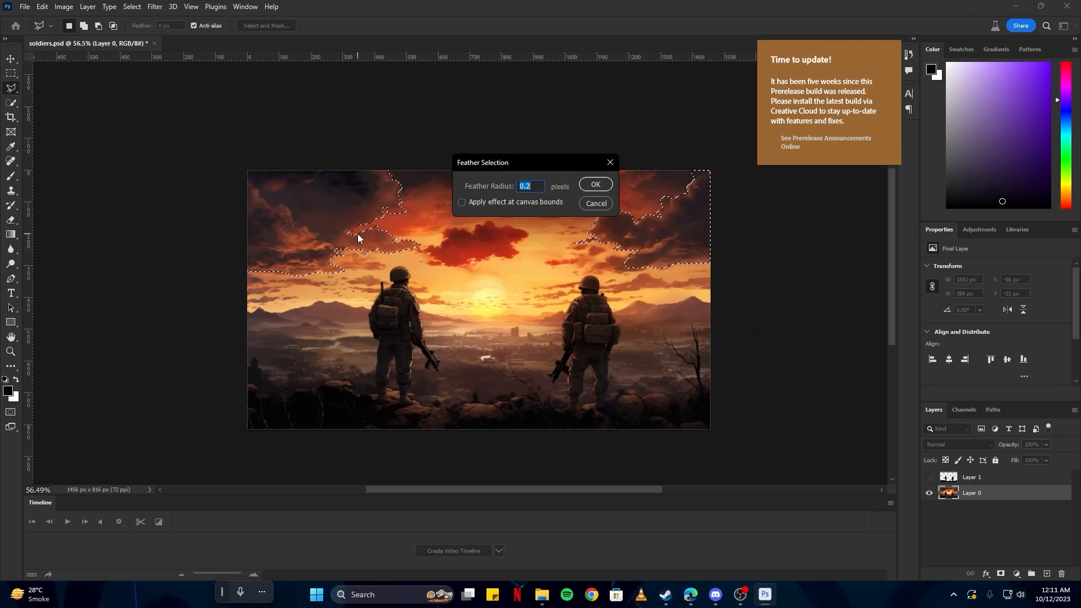
type("5")
key("Return")
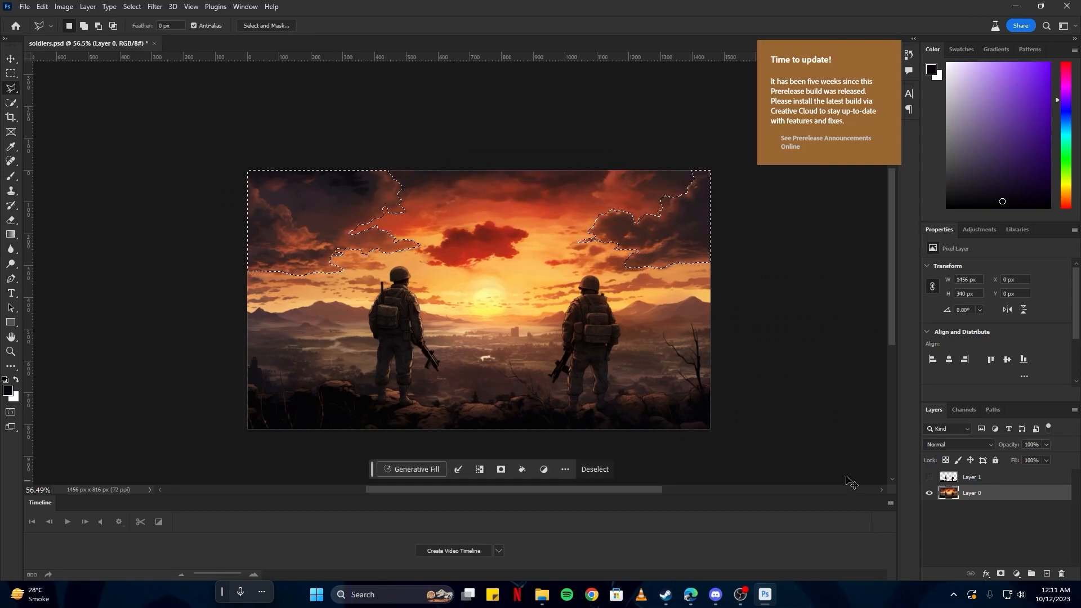
key("ctrl+j")
left_click(929, 508)
scroll(479, 274, "down", 2)
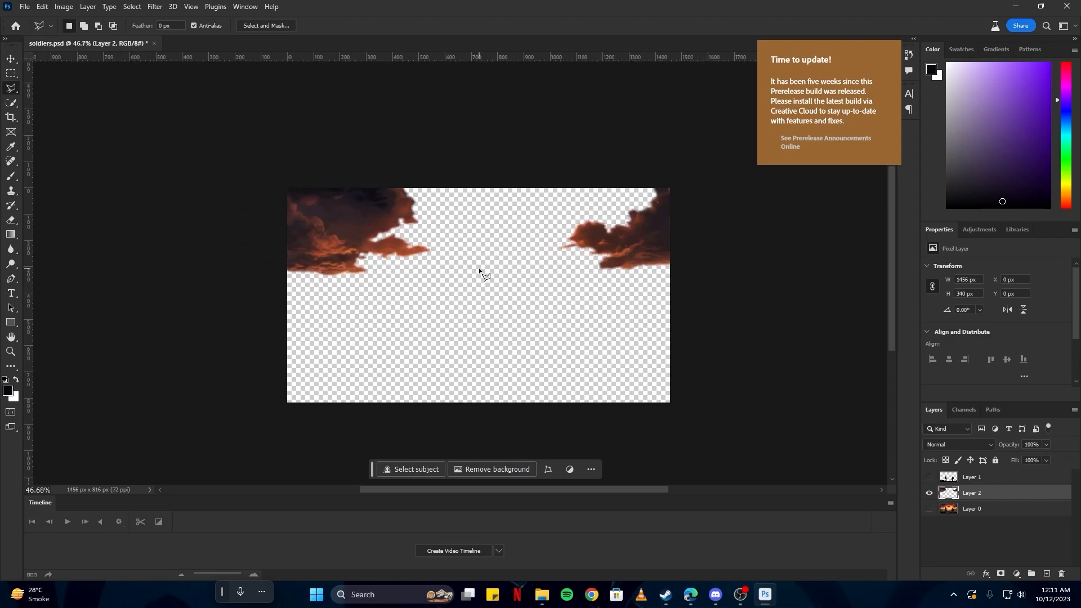
scroll(506, 250, "up", 2)
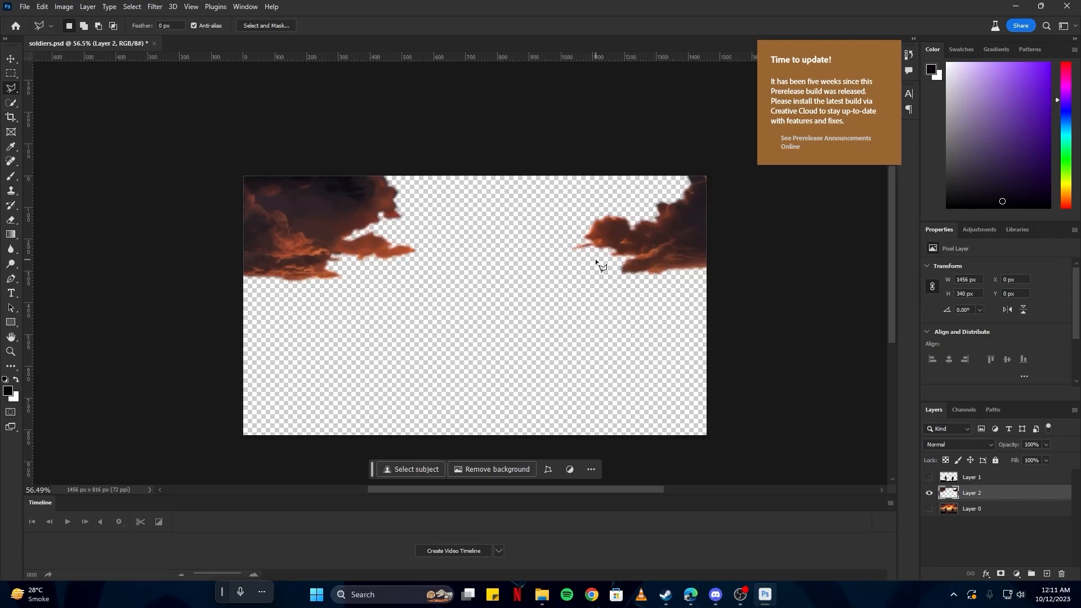
- Save the isolated clouds as a Photoshop file named "clouds"
key("ctrl+shift+s")
type("clouds")
key("Return")
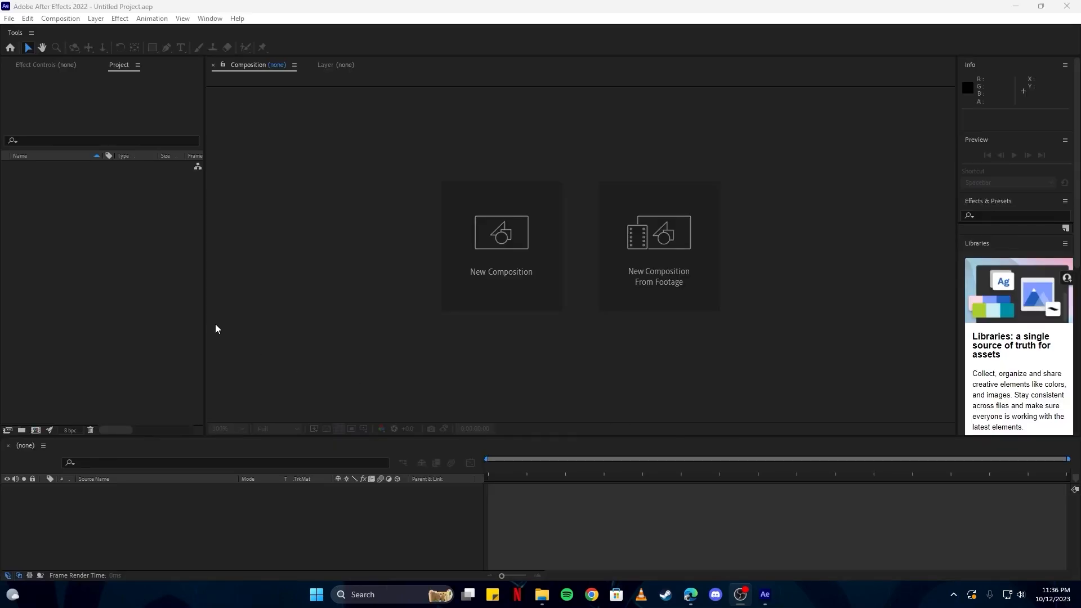
- Switch to After Effects and import bg.psd as merged-layer footage together with the character, clouds and soldiers Photoshop files
left_click(104, 299)
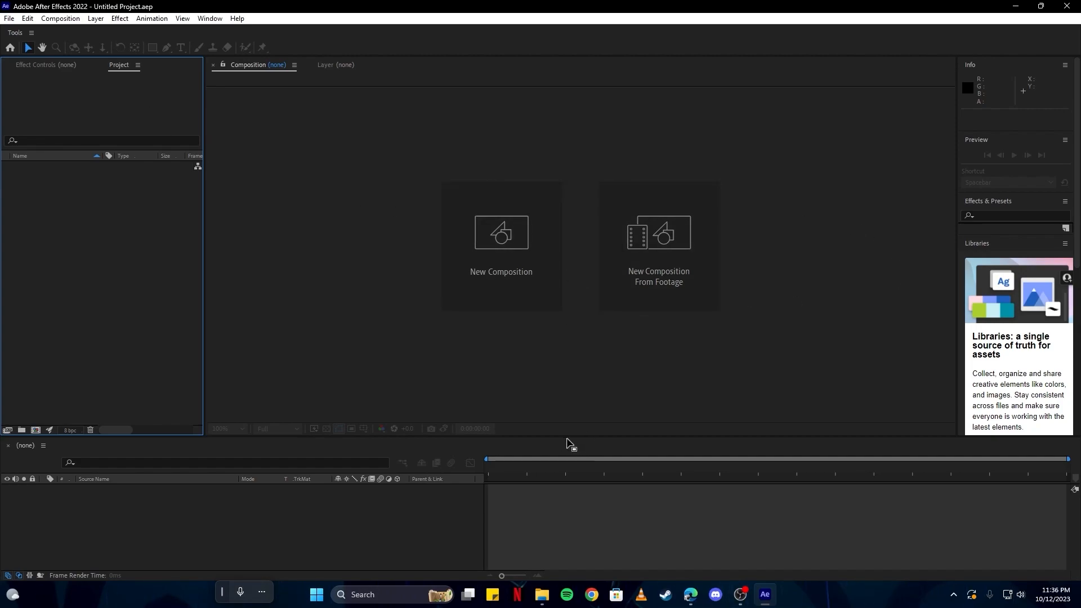
left_click(542, 594)
left_click_drag(1, 276, 84, 293)
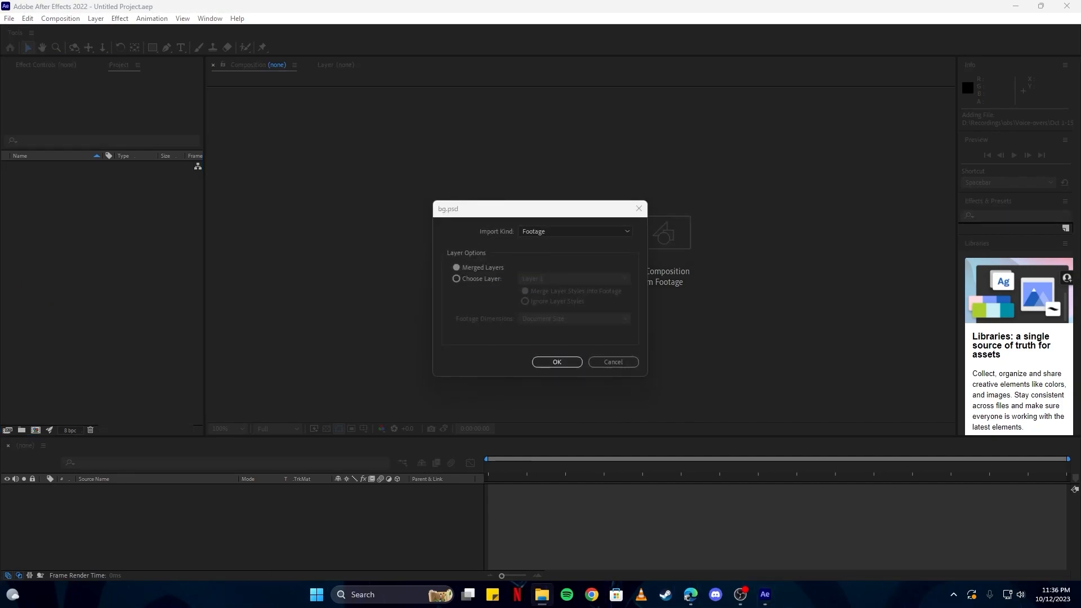
left_click(572, 365)
left_click_drag(1, 276, 87, 271)
left_click(100, 275)
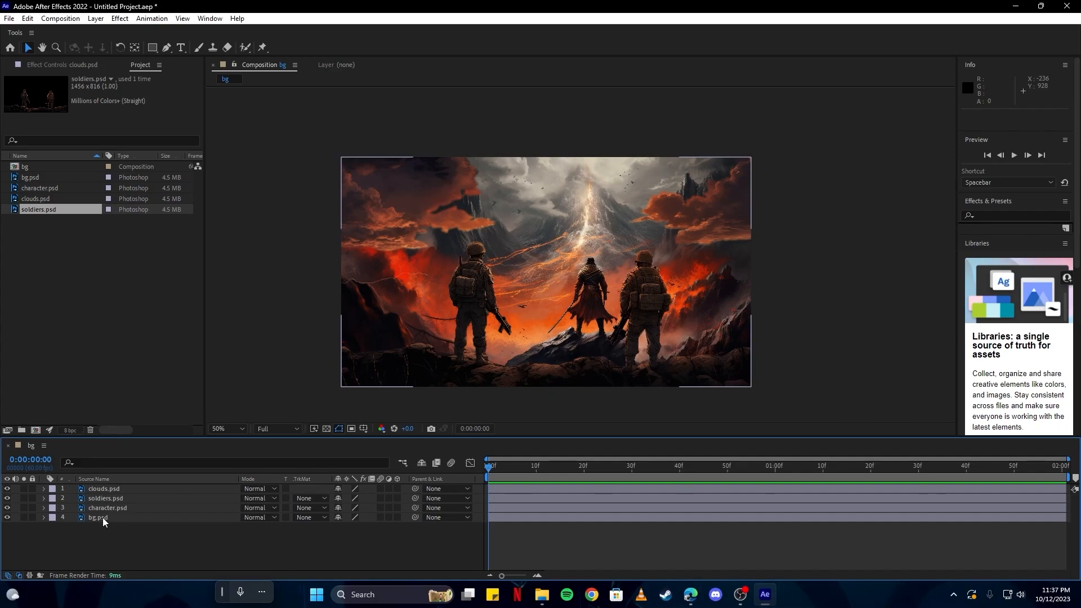
- Pre-compose the bg.psd layer, moving all attributes into the new composition
right_click(103, 519)
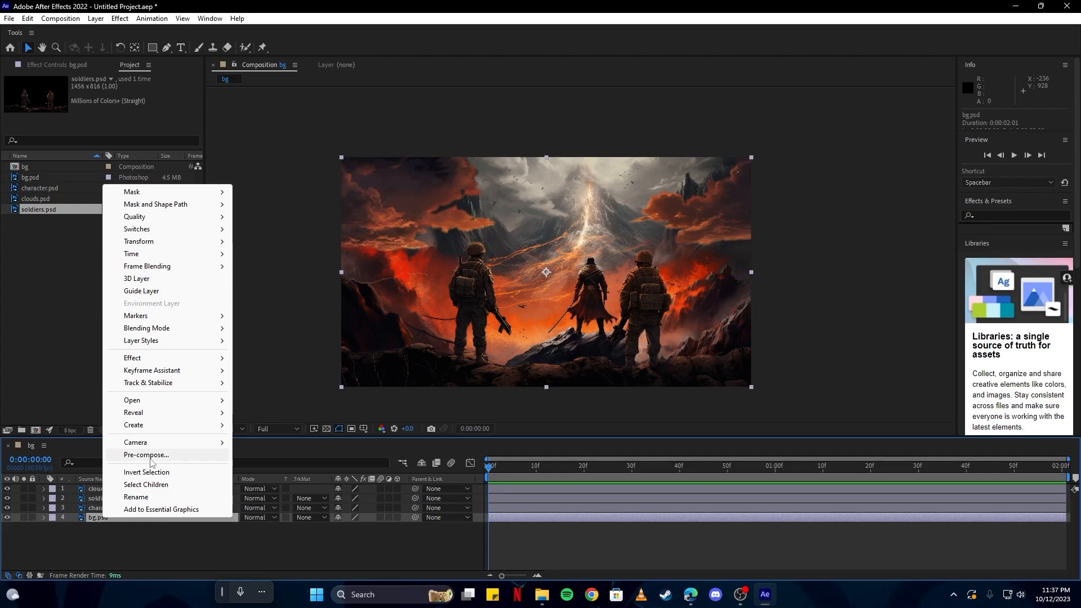
left_click(146, 455)
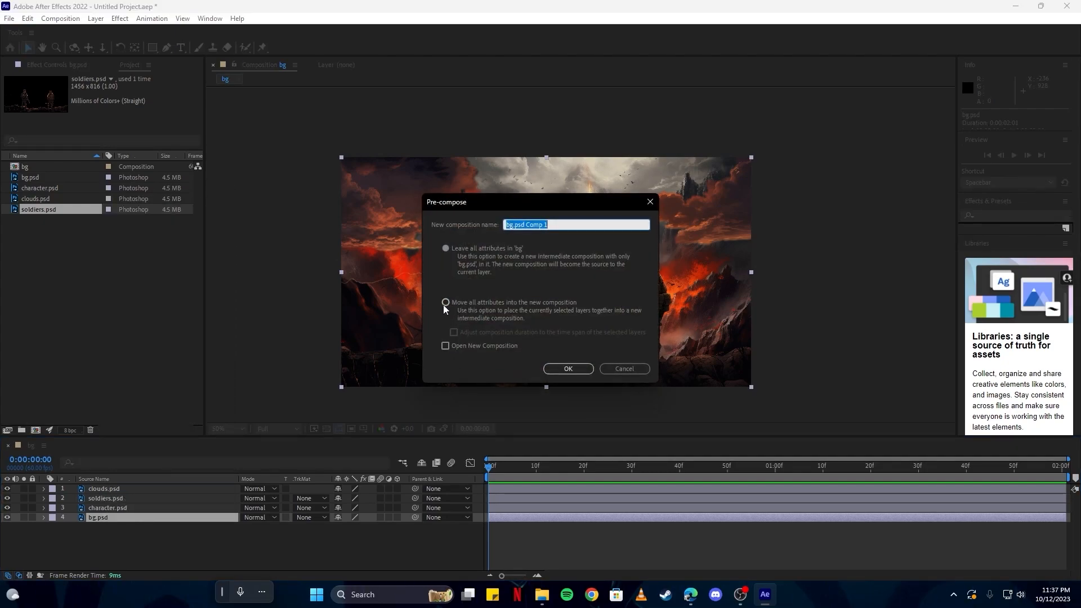
left_click(495, 304)
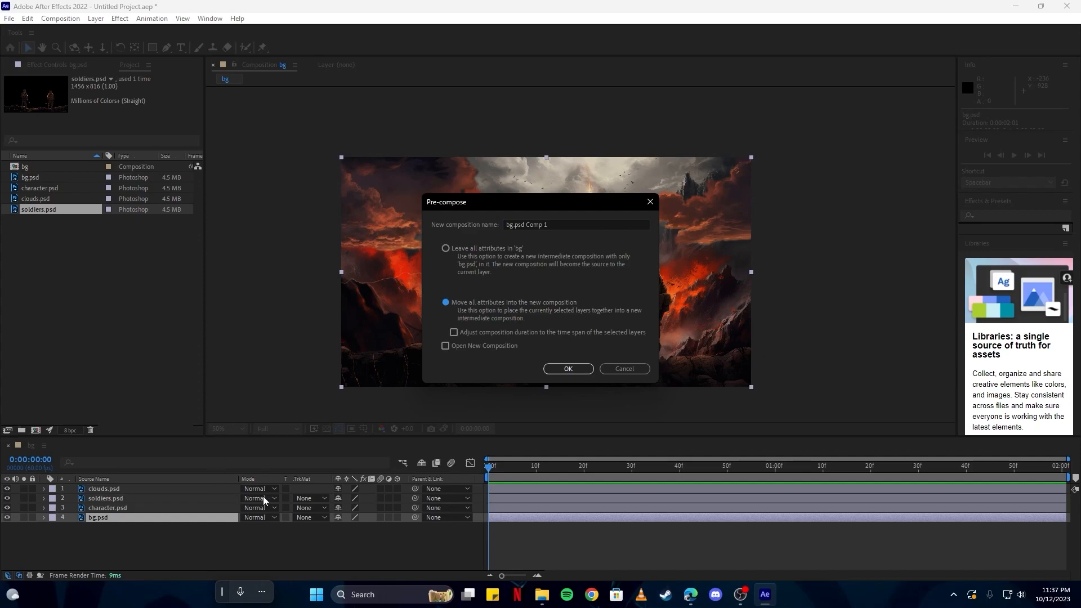
left_click(568, 368)
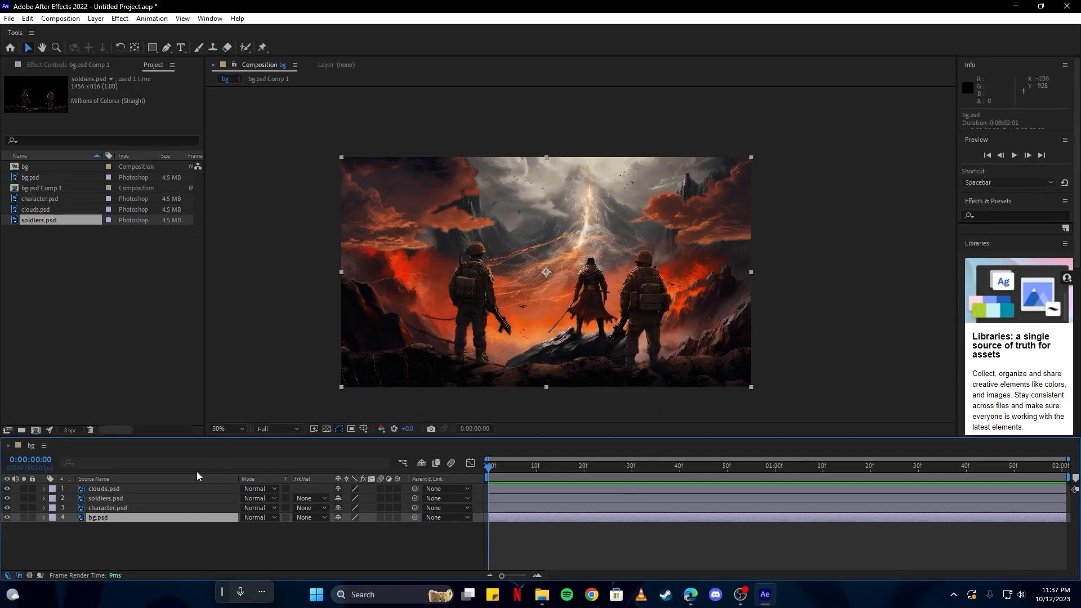
- Pre-compose the character.psd, soldiers.psd and clouds.psd layers separately, moving all attributes into each new composition
right_click(129, 507)
left_click(184, 454)
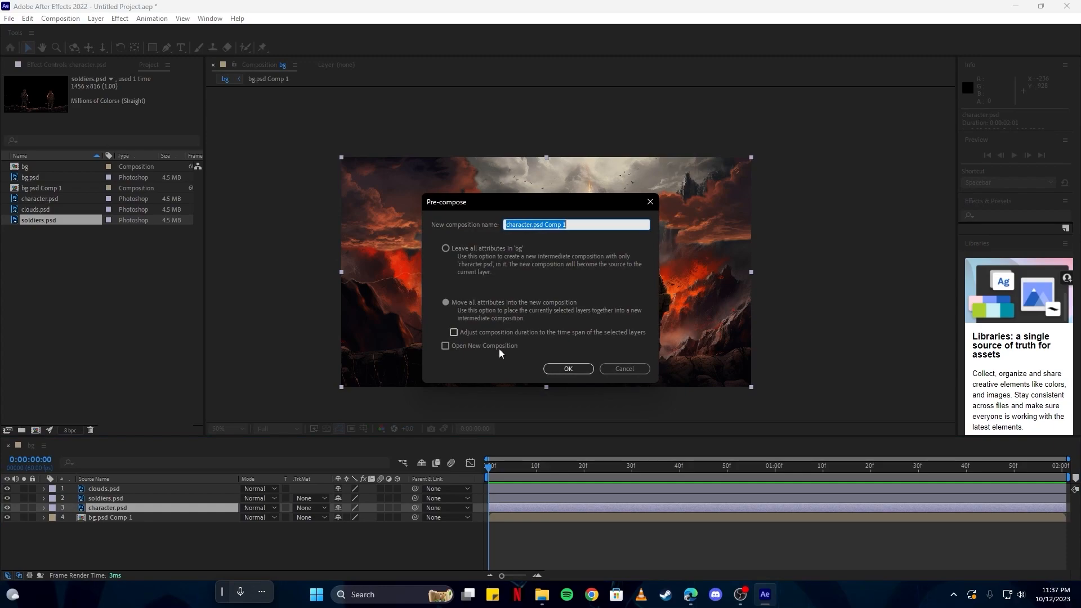
left_click(568, 369)
right_click(126, 498)
left_click(183, 445)
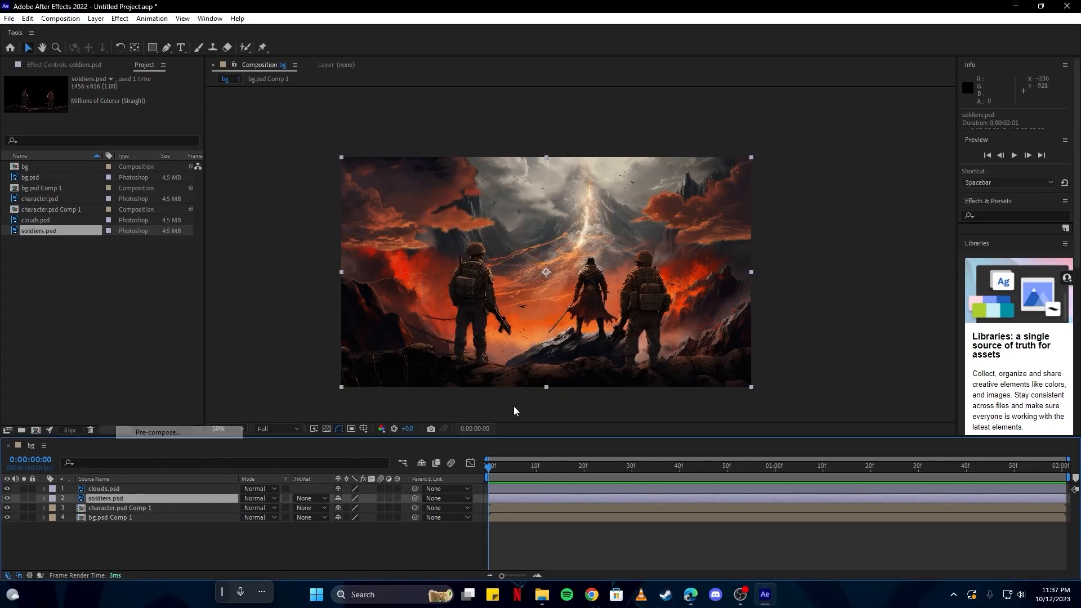
left_click(568, 368)
right_click(107, 489)
left_click(165, 435)
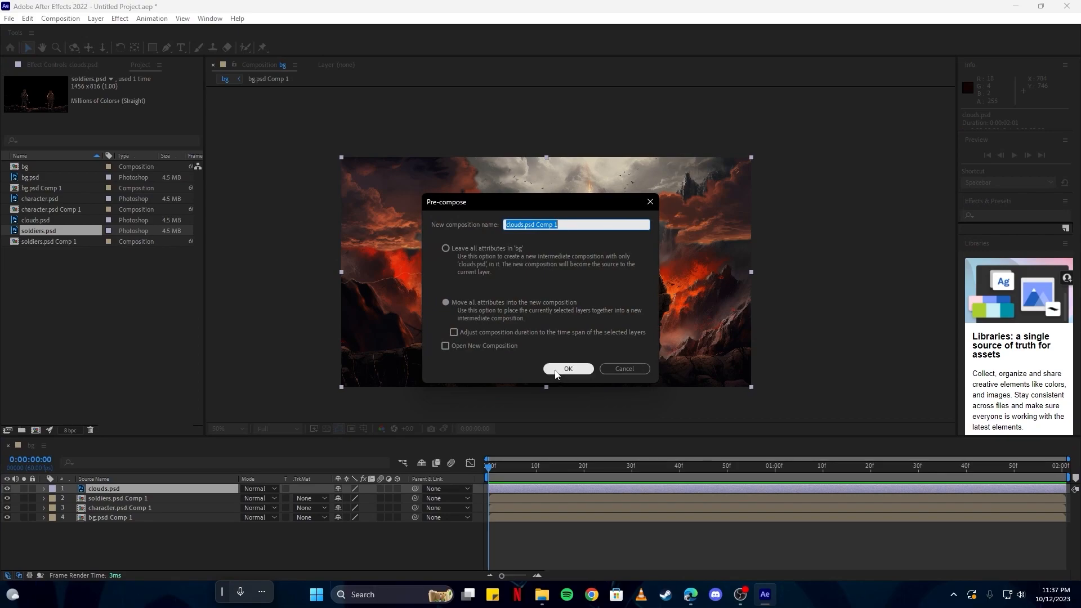
left_click(567, 368)
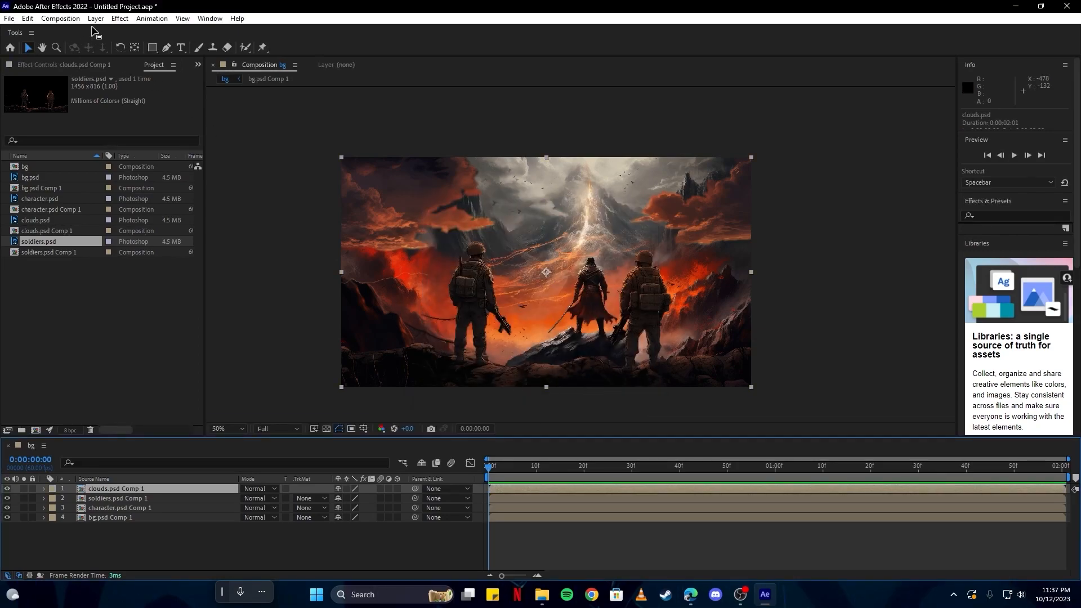
- Add a one-node camera with the 50mm preset to the bg composition
left_click(95, 18)
mouse_move(129, 33)
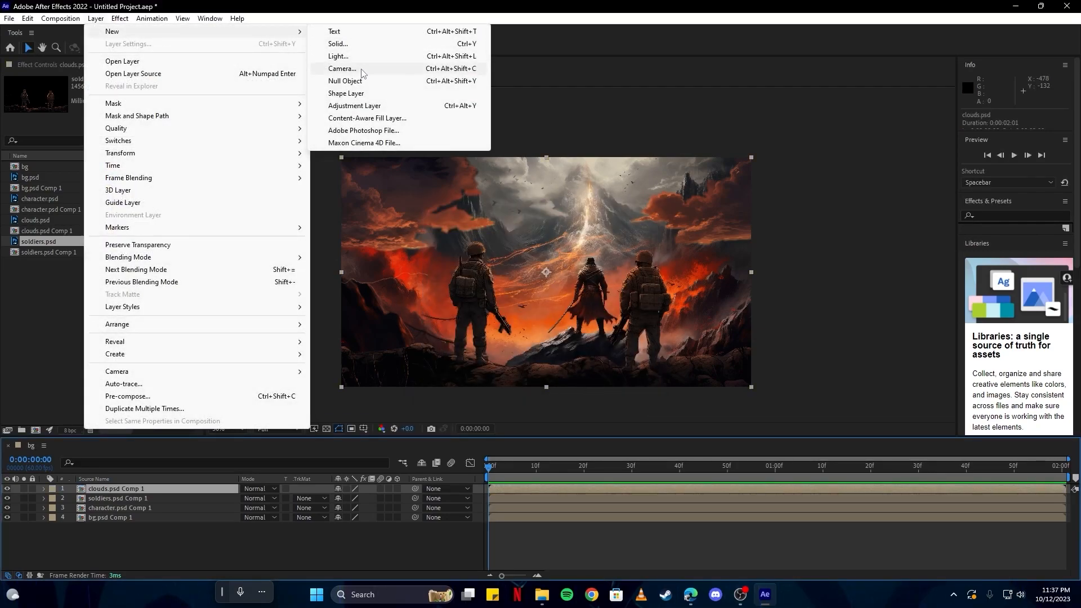
left_click(362, 72)
left_click(467, 192)
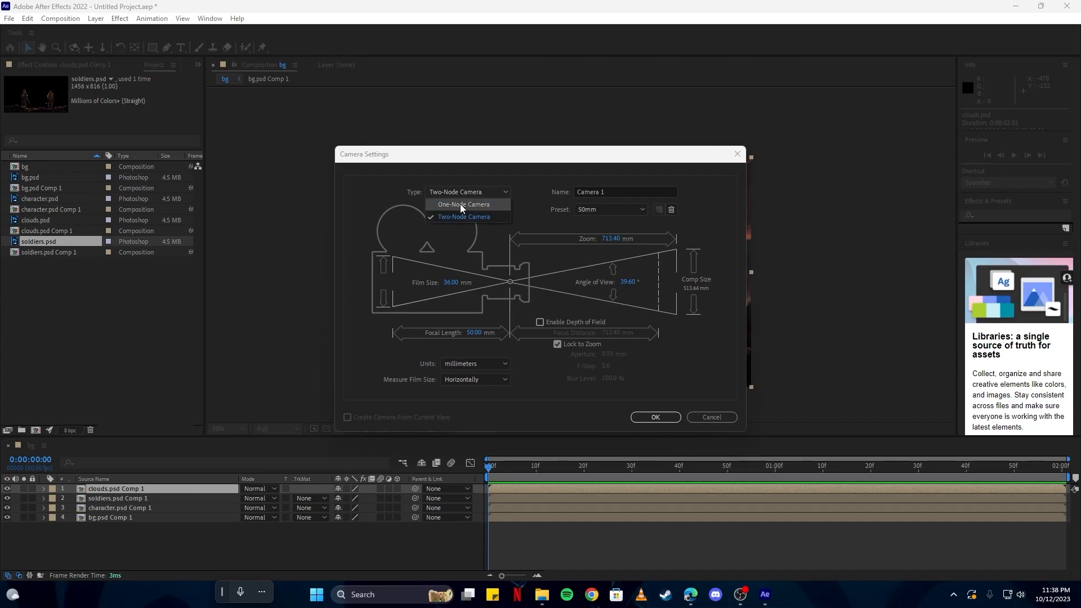
left_click(460, 204)
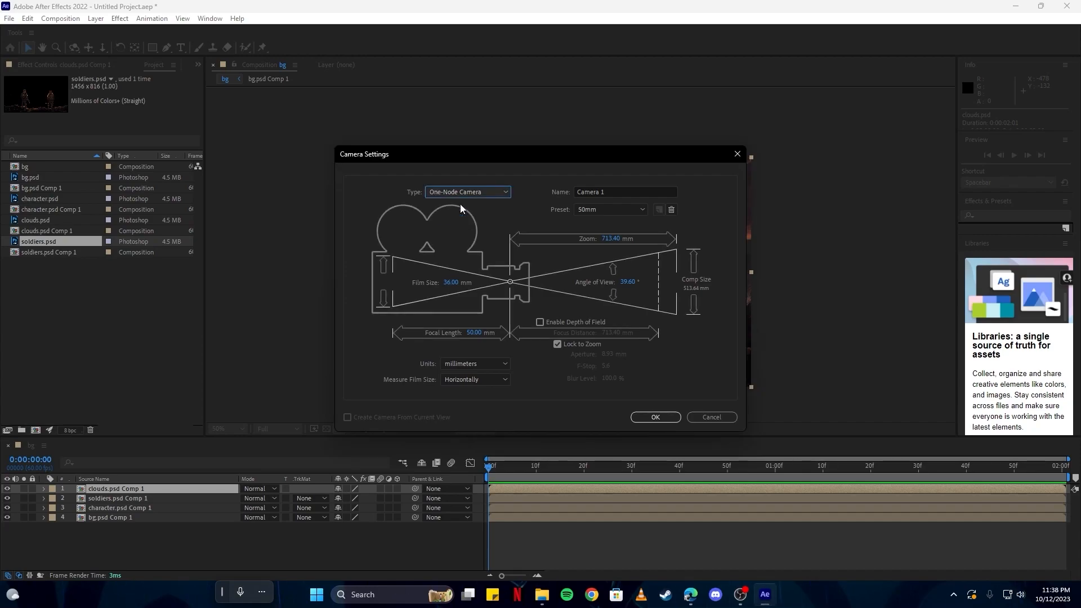
left_click(600, 210)
left_click(593, 304)
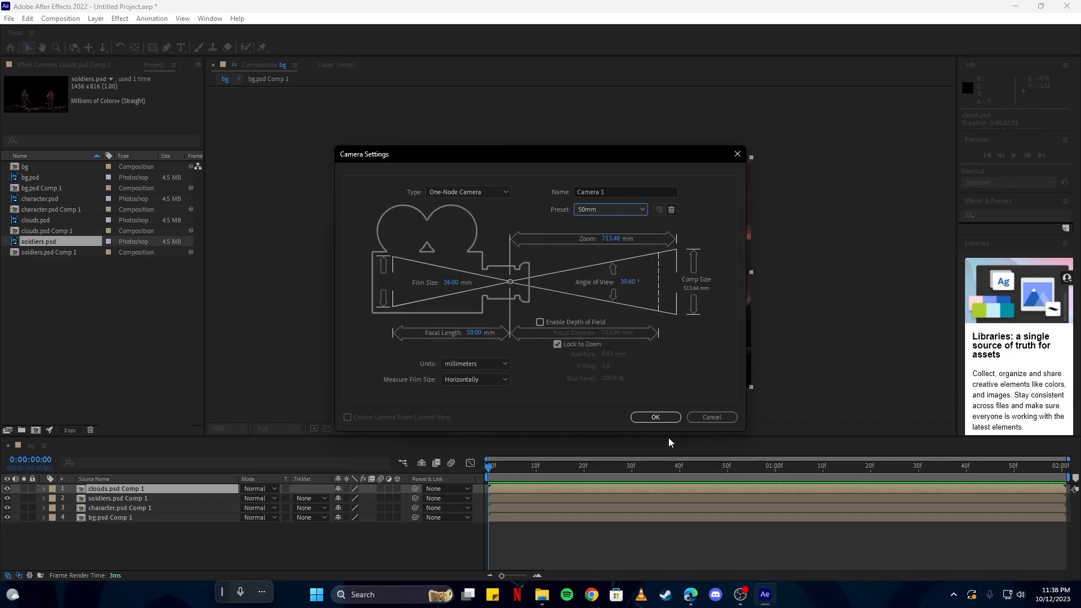
left_click(655, 417)
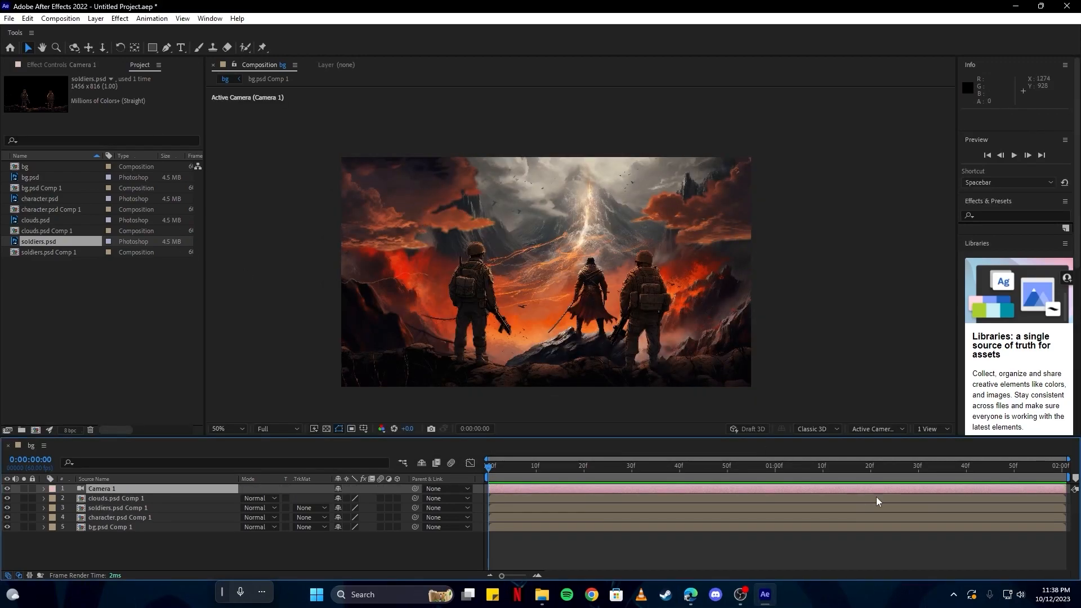
- Set the bg composition's duration to 0:00:08:01
left_click(61, 18)
left_click(73, 45)
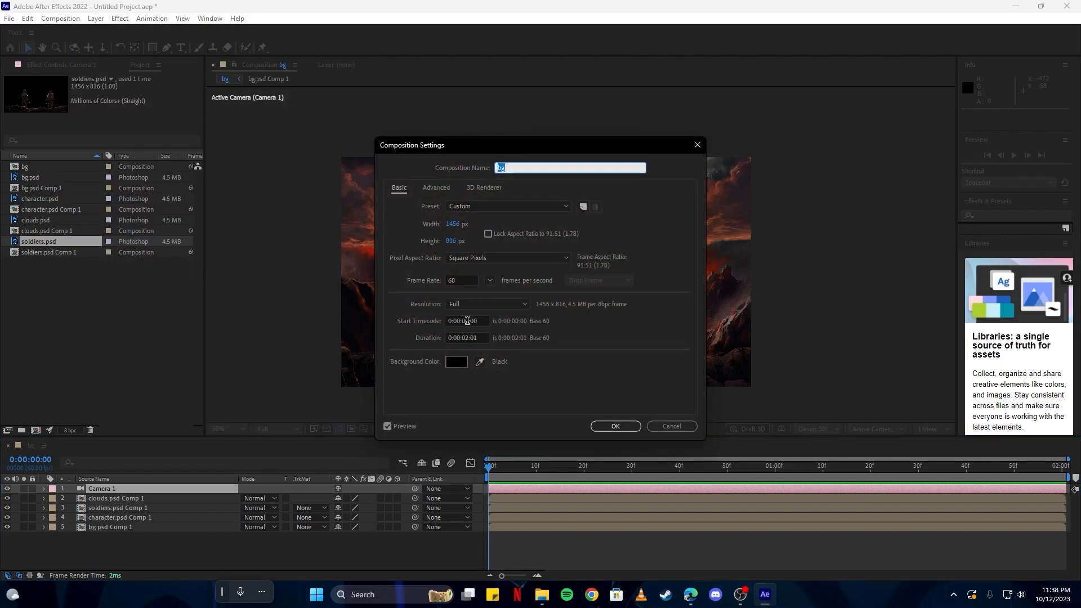
left_click(467, 338)
type("8")
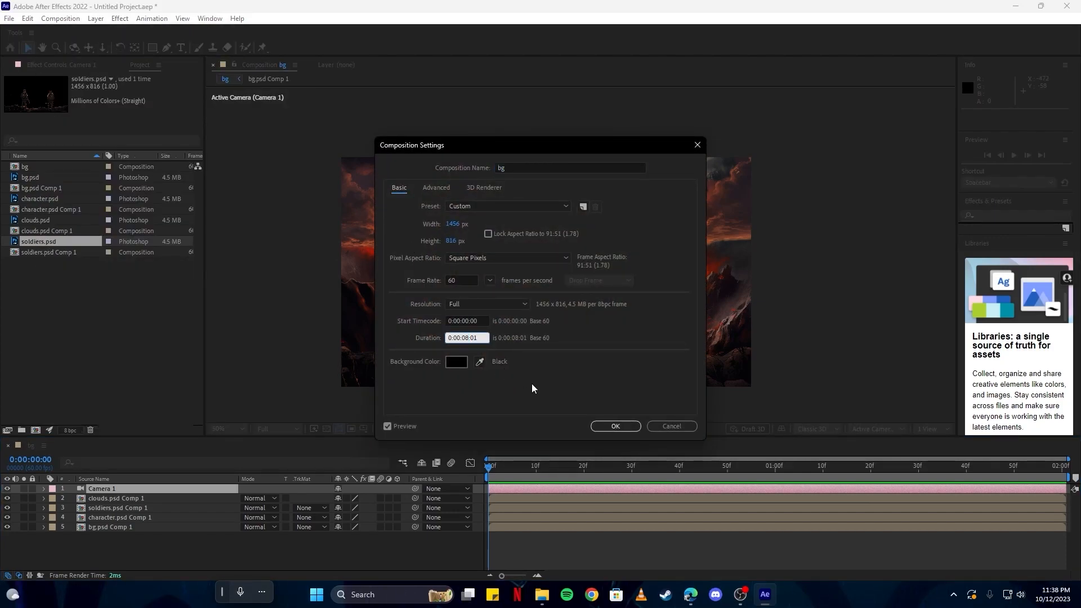
left_click(614, 427)
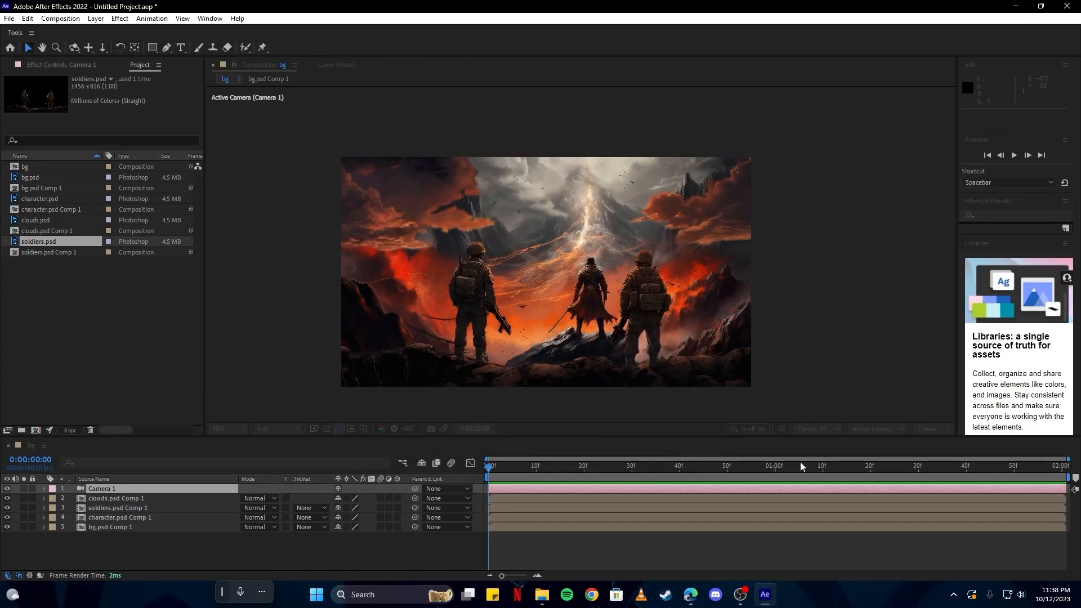
- Make all four pre-composed layers in the bg 2 composition 3D layers
left_click_drag(280, 553, 126, 478)
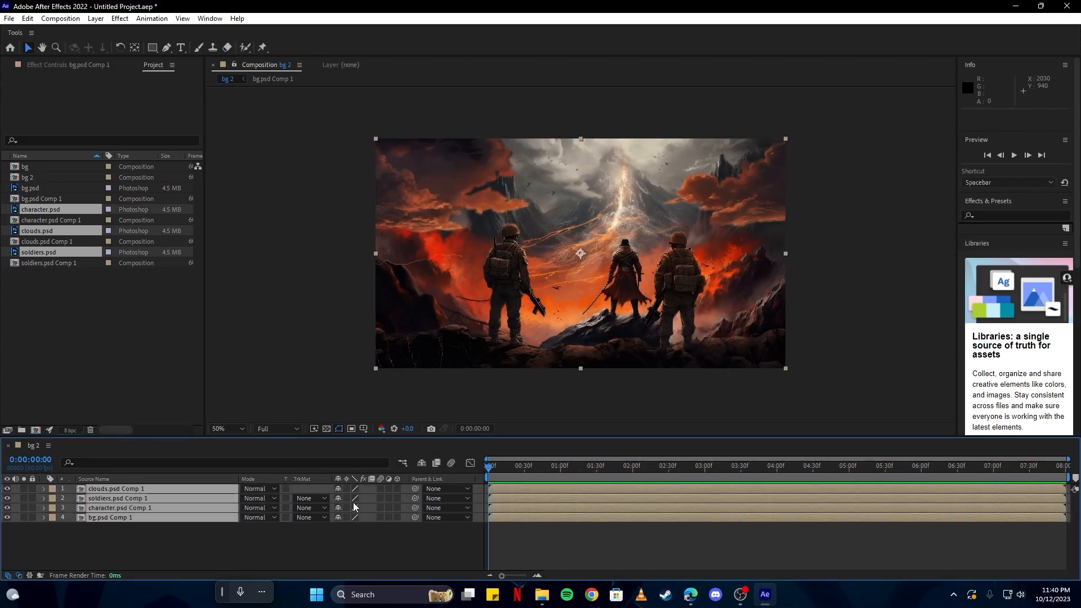
left_click(397, 489)
left_click(383, 546)
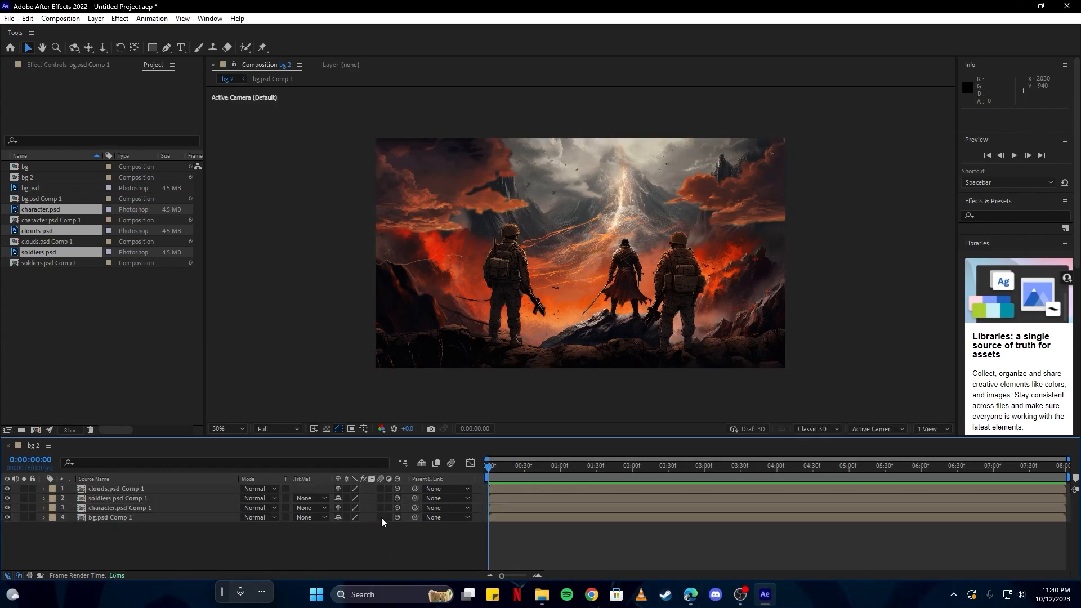
- Push the bg layer back to Z 1849, scale it up to overfill the frame, and set its Y position to 496
left_click(150, 518)
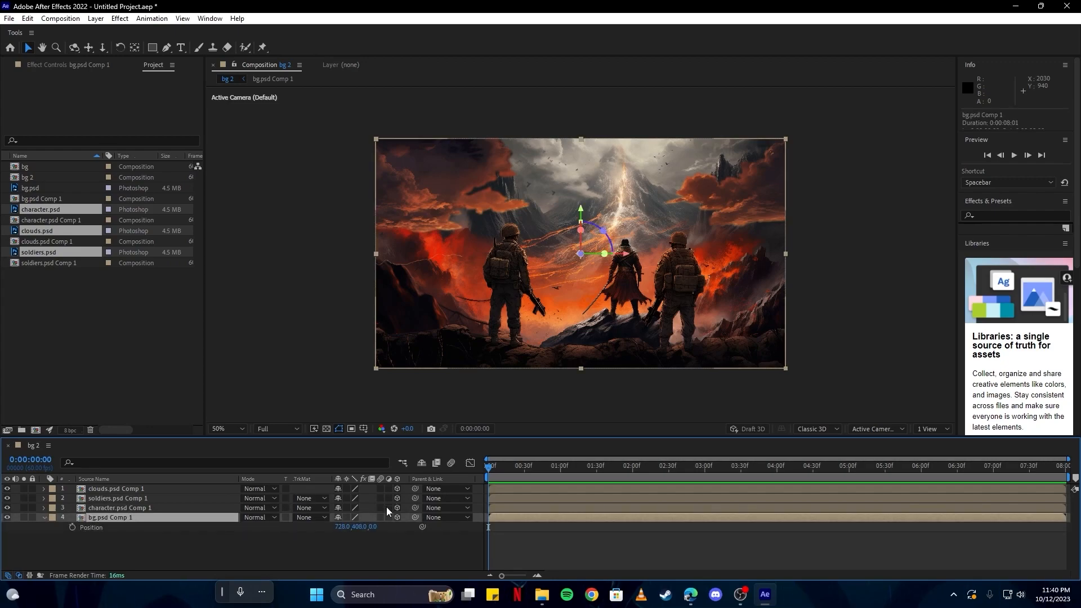
left_click_drag(373, 526, 1009, 548)
key("s")
left_click_drag(372, 532, 430, 524)
key("p")
left_click_drag(359, 526, 379, 485)
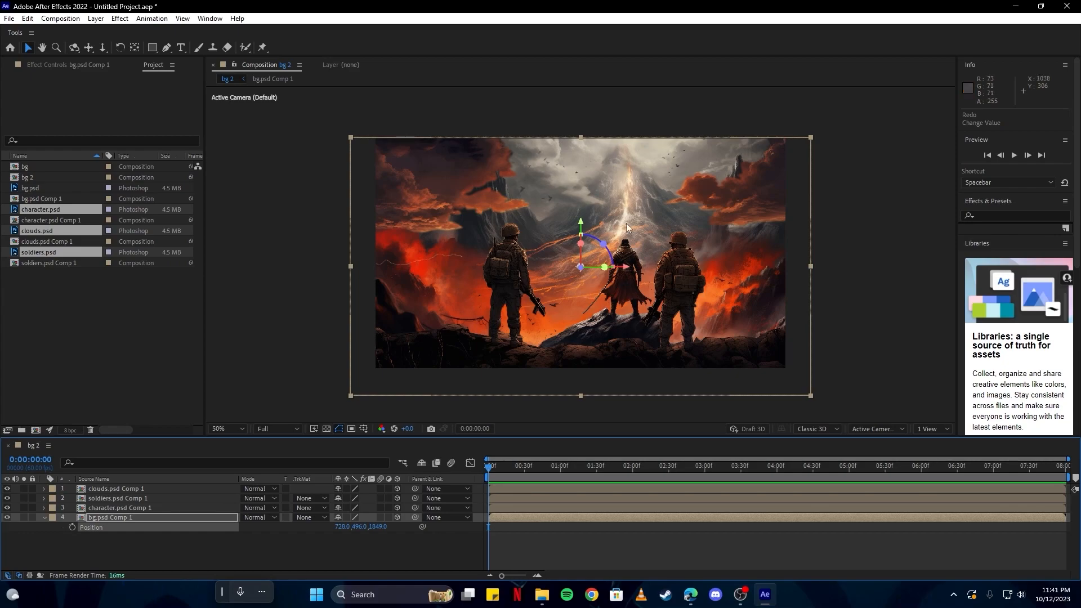
key("ctrl+shift+a")
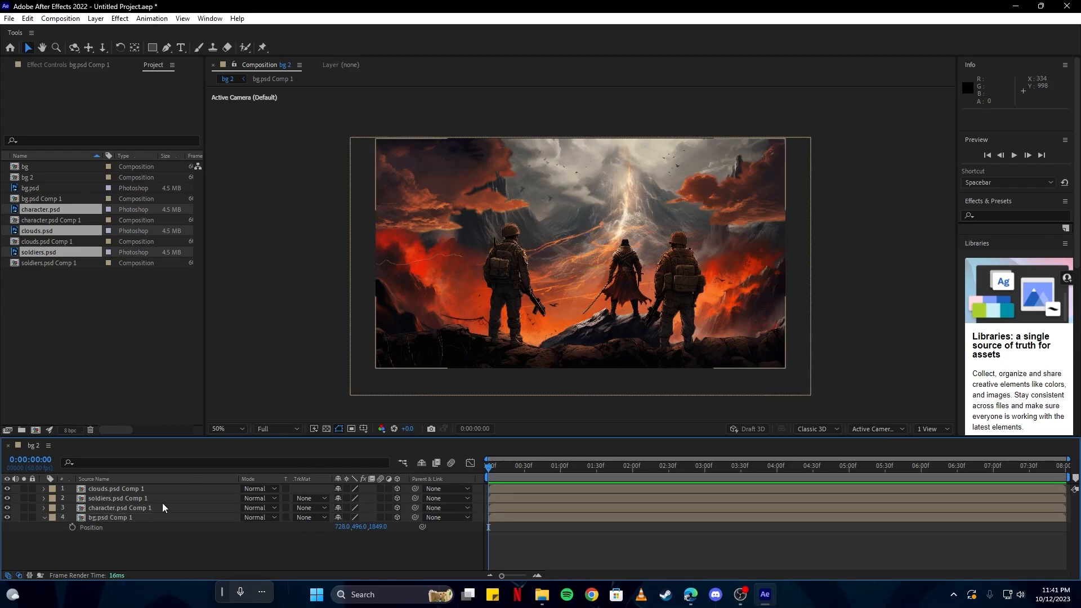
- Add a camera to the bg 2 composition and test the depth by shifting its Z position, undoing the shift
left_click(96, 20)
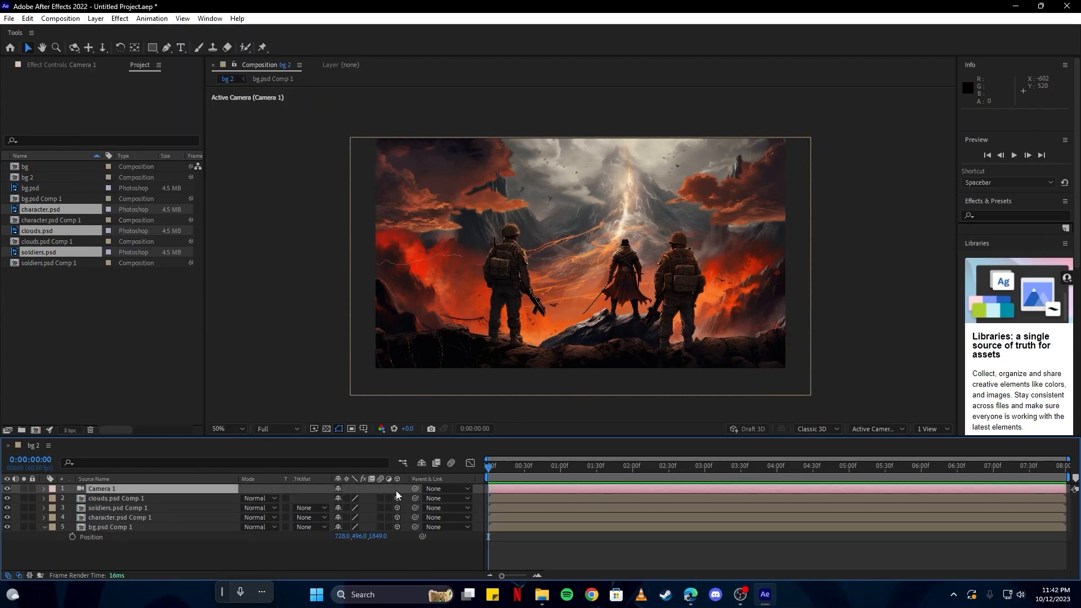
key("p")
mouse_move(386, 498)
left_mouse_down()
mouse_move(601, 497)
mouse_move(394, 500)
left_mouse_up()
key("z")
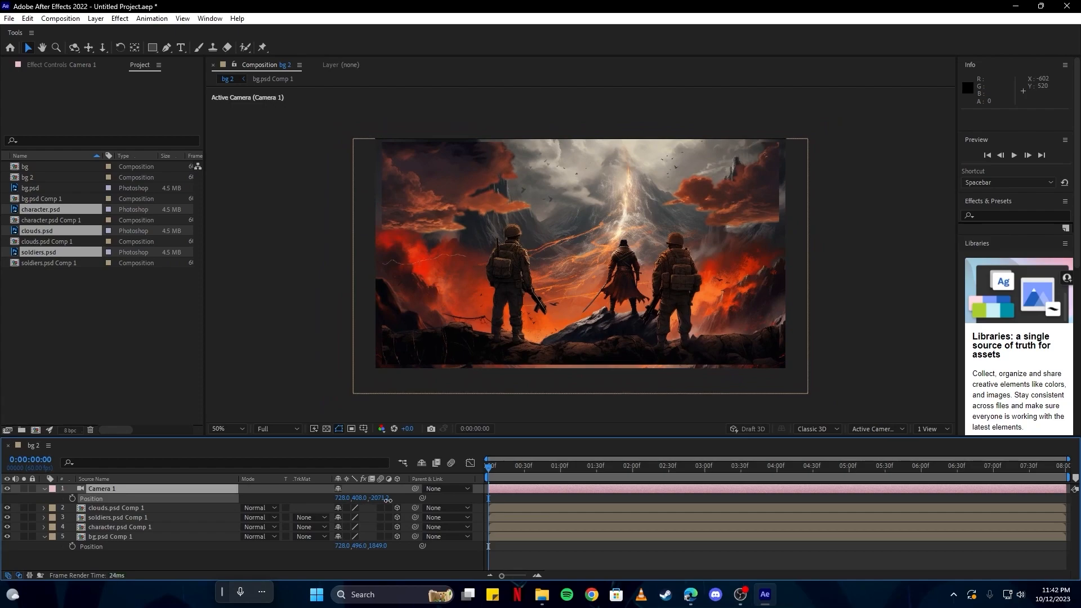
- Push the character layer far back along its Z position, behind the soldiers
left_click(412, 524)
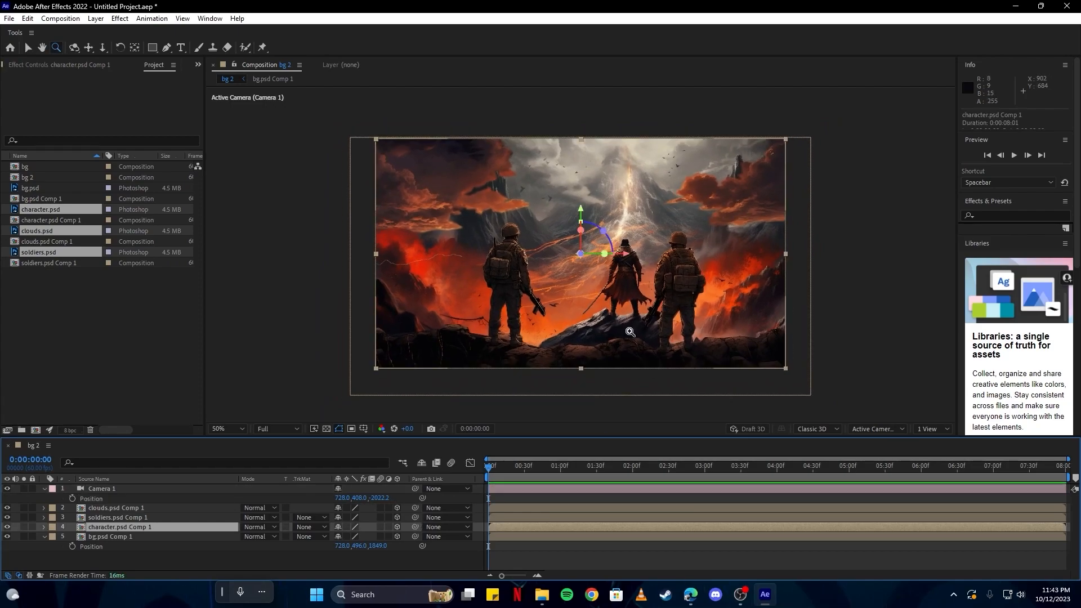
key("p")
left_click_drag(376, 535, 816, 527)
- Scale the character layer to 186% and test the parallax by shifting the camera's Z position
key("s")
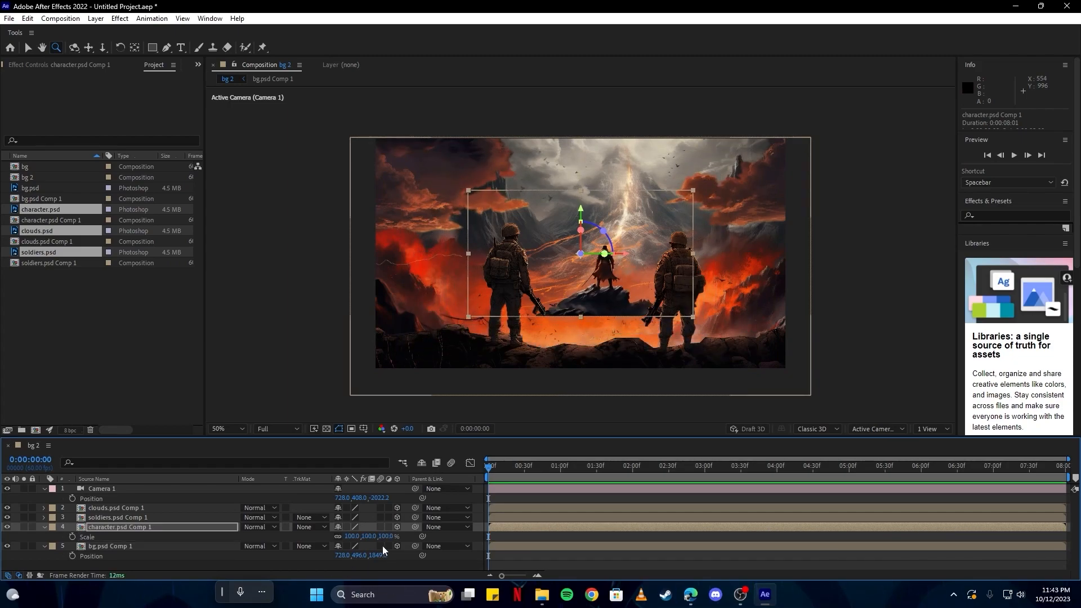
left_click_drag(372, 535, 417, 533)
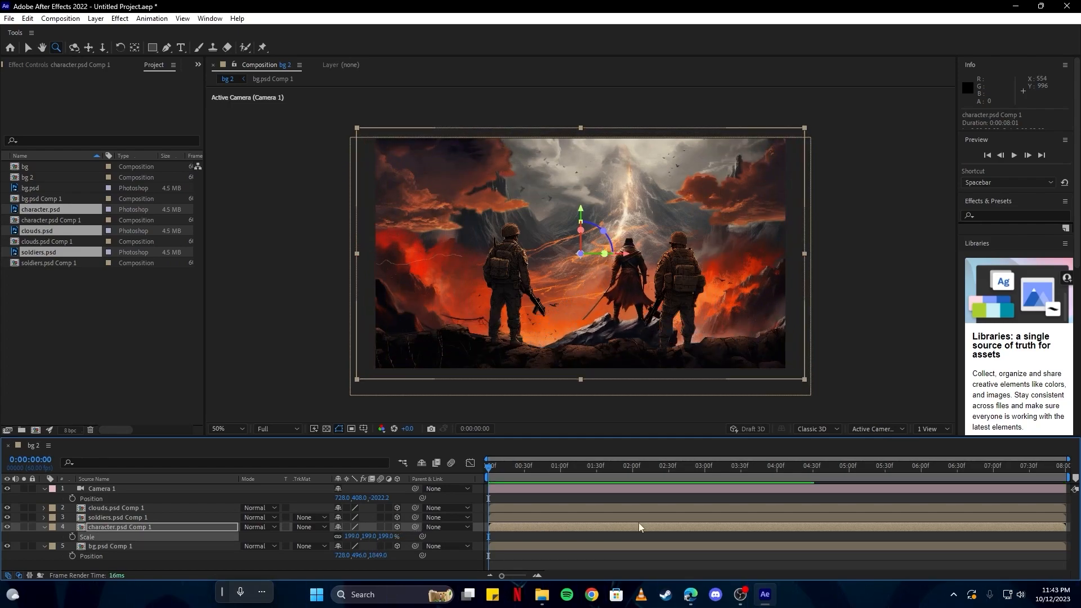
key("ctrl+z")
key("ctrl+shift+z")
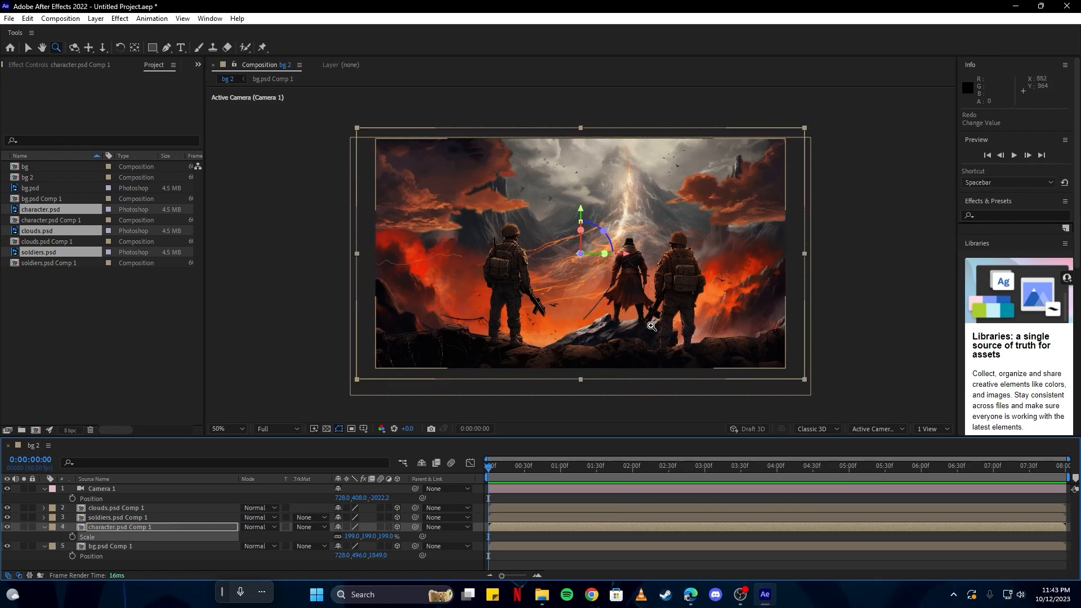
left_click_drag(384, 536, 379, 538)
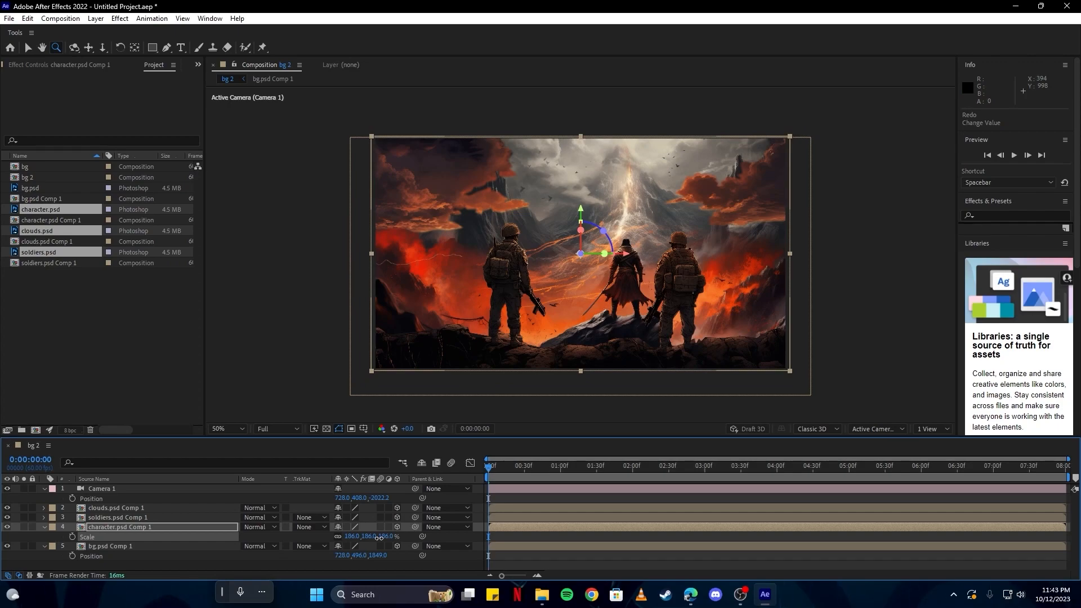
left_click(44, 527)
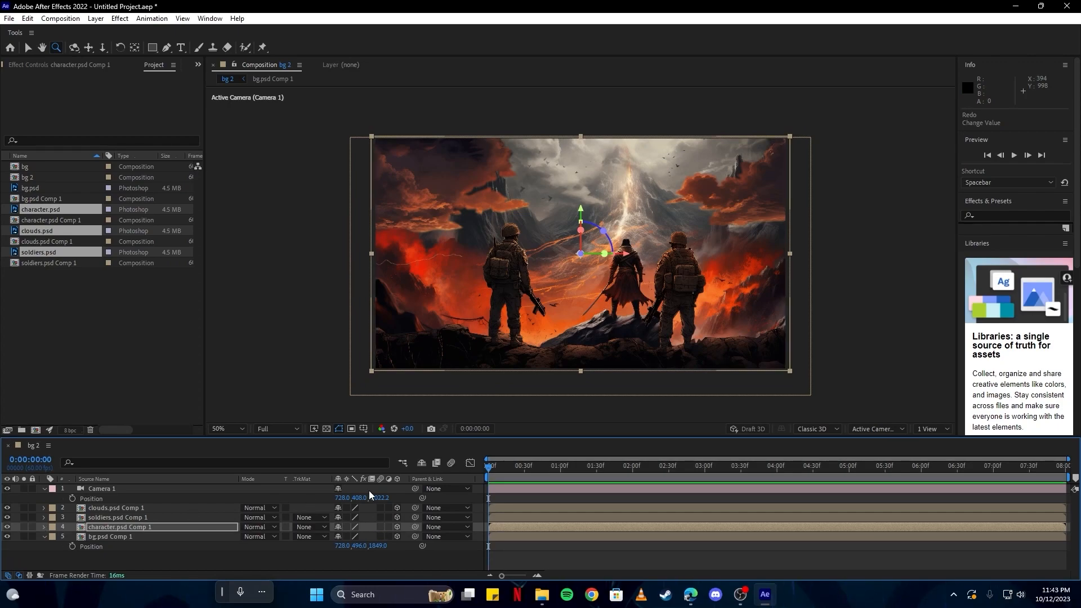
left_click_drag(381, 501, 428, 492)
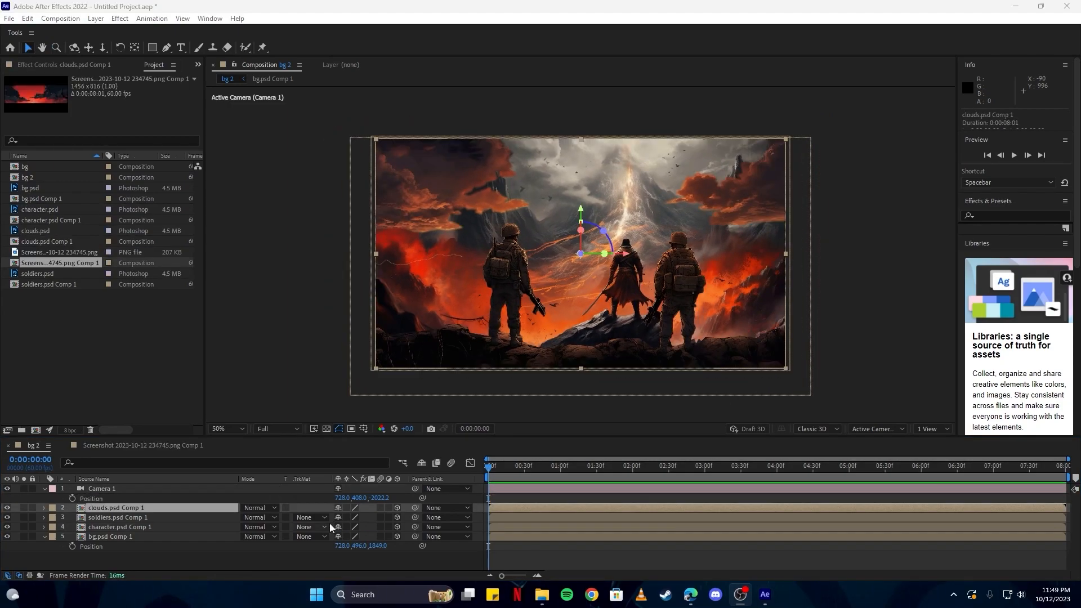
- Push the clouds layer back in depth to a Z position of 1674
left_click(175, 508)
key("p")
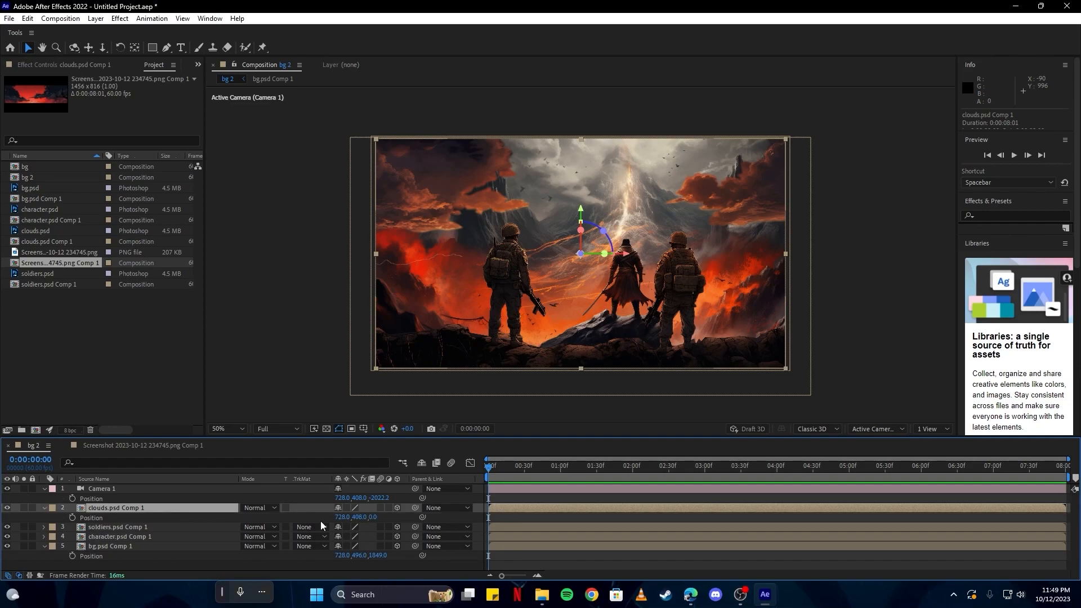
left_click_drag(370, 520, 240, 502)
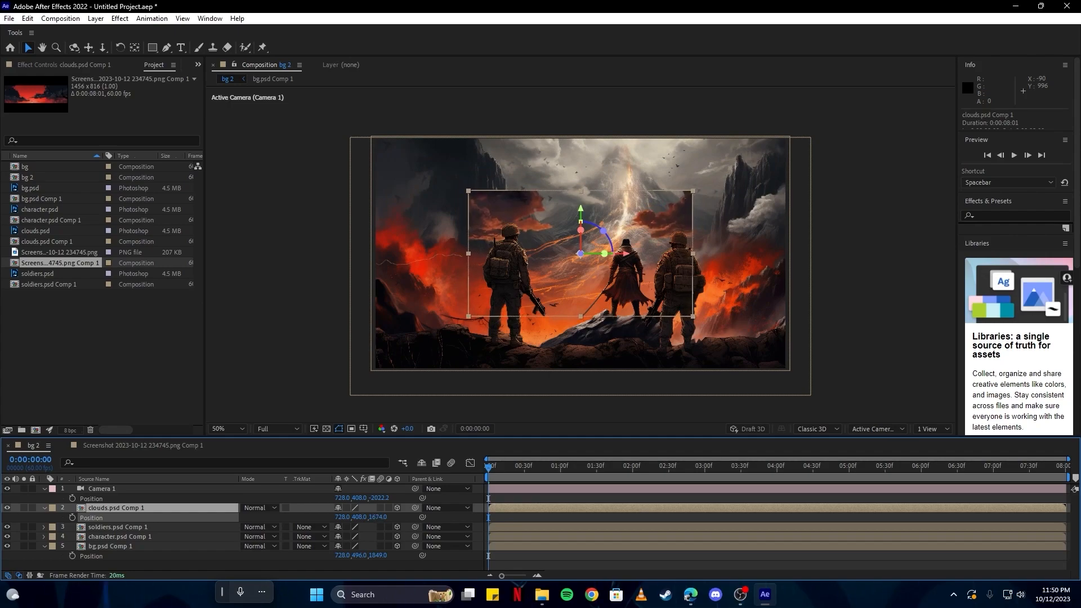
- Scale the clouds layer up until it fills the frame again, undoing the accidental pick whip expression
key("s")
left_click_drag(352, 517, 421, 517)
key("ctrl+z")
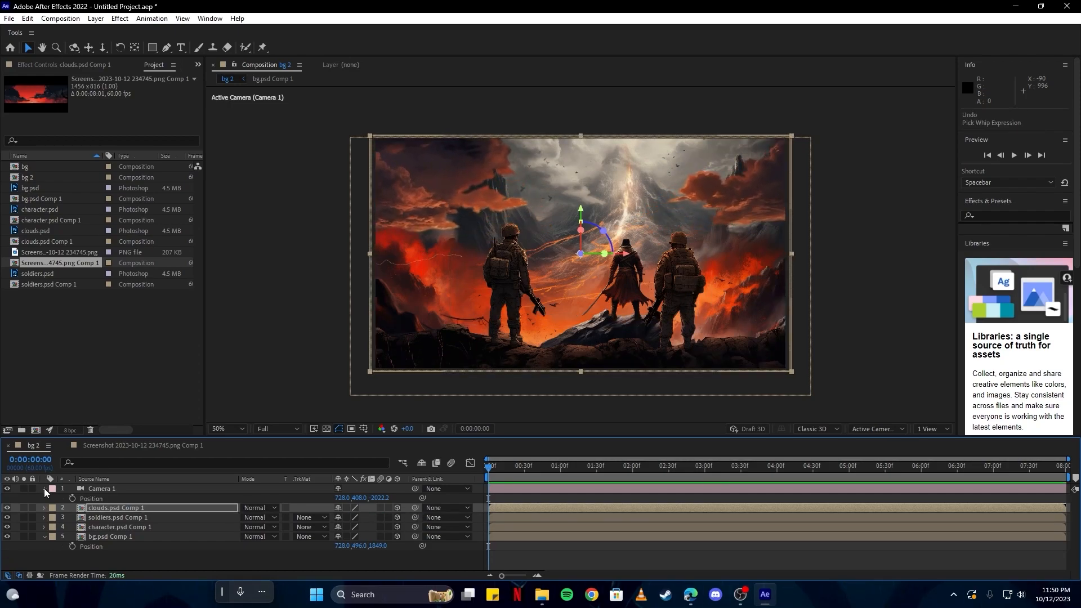
- Keyframe the camera's position at the start and move it forward to a Z position of -1379.2 at 8 seconds
left_click(164, 488)
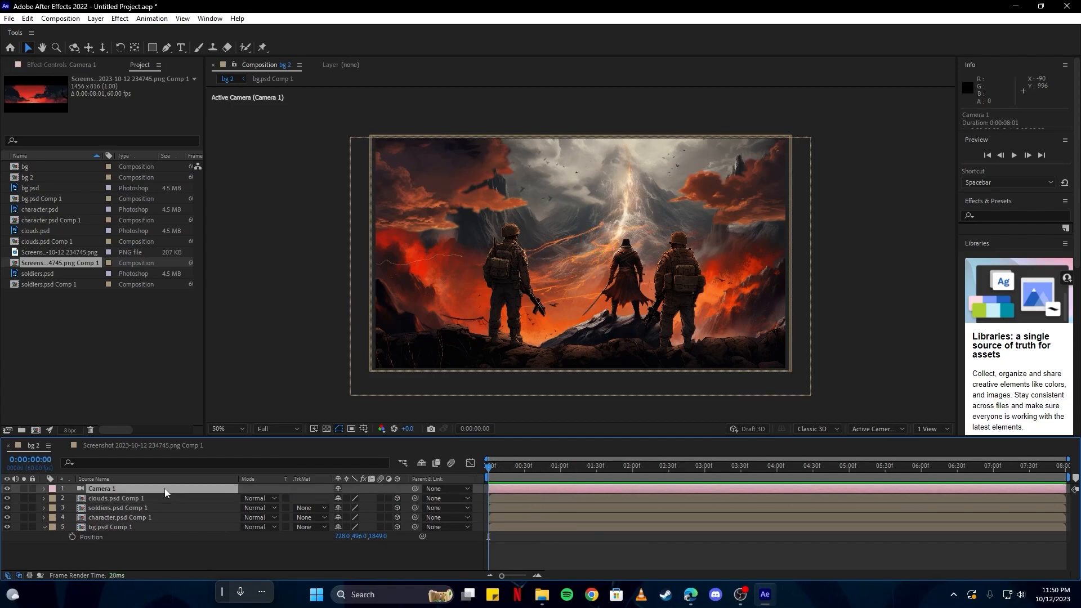
key("p")
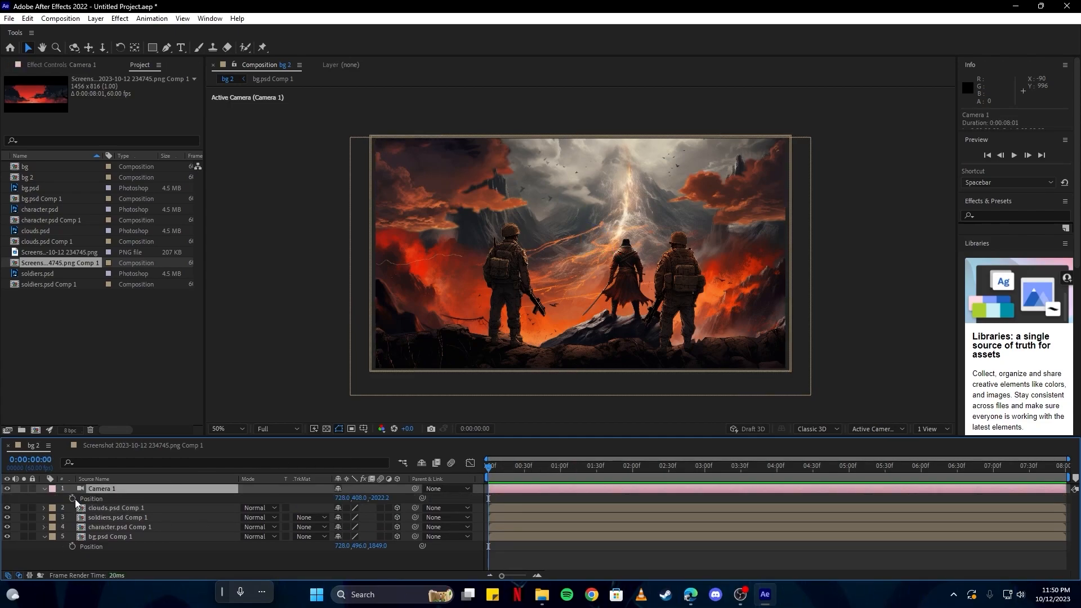
left_click(158, 498)
left_click_drag(1031, 482, 1065, 482)
left_click_drag(376, 497, 767, 518)
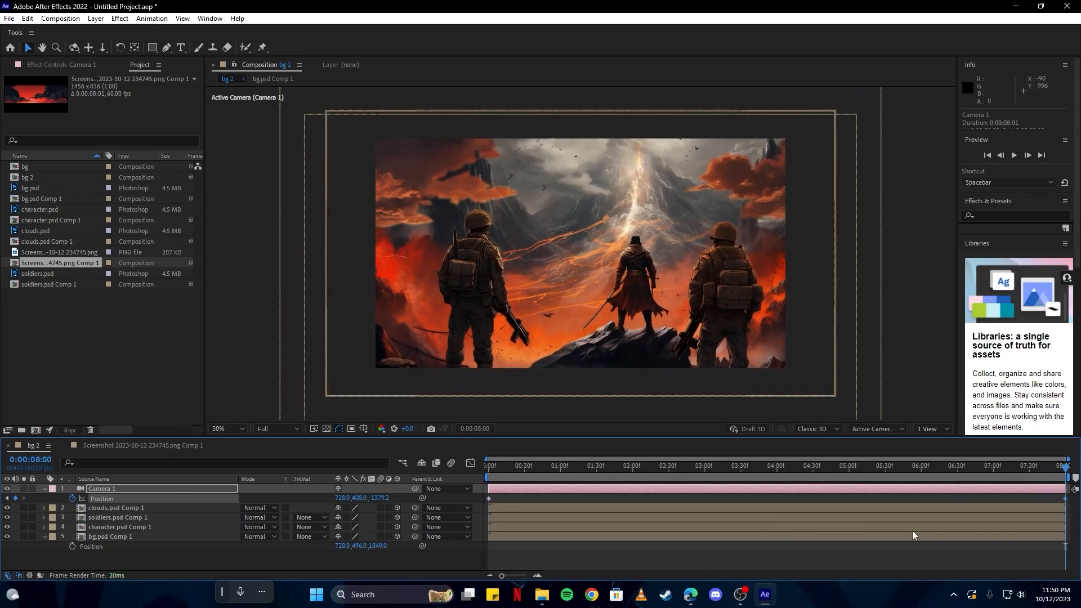
- Apply Easy Ease to both camera position keyframes and preview the camera move
left_click_drag(1066, 497, 431, 519)
right_click(488, 498)
mouse_move(559, 495)
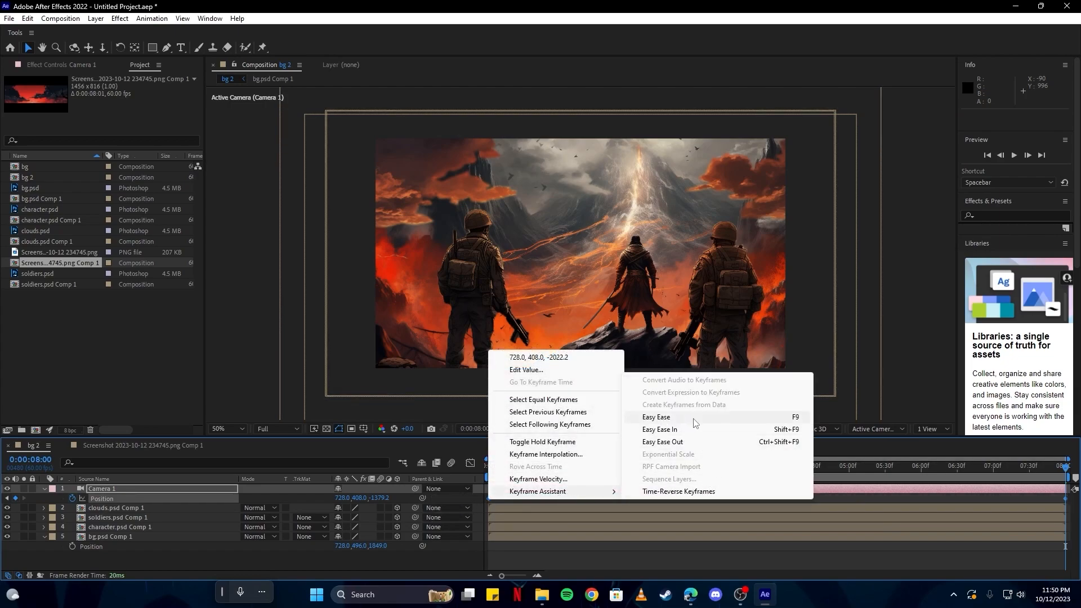
left_click(782, 417)
key("space")
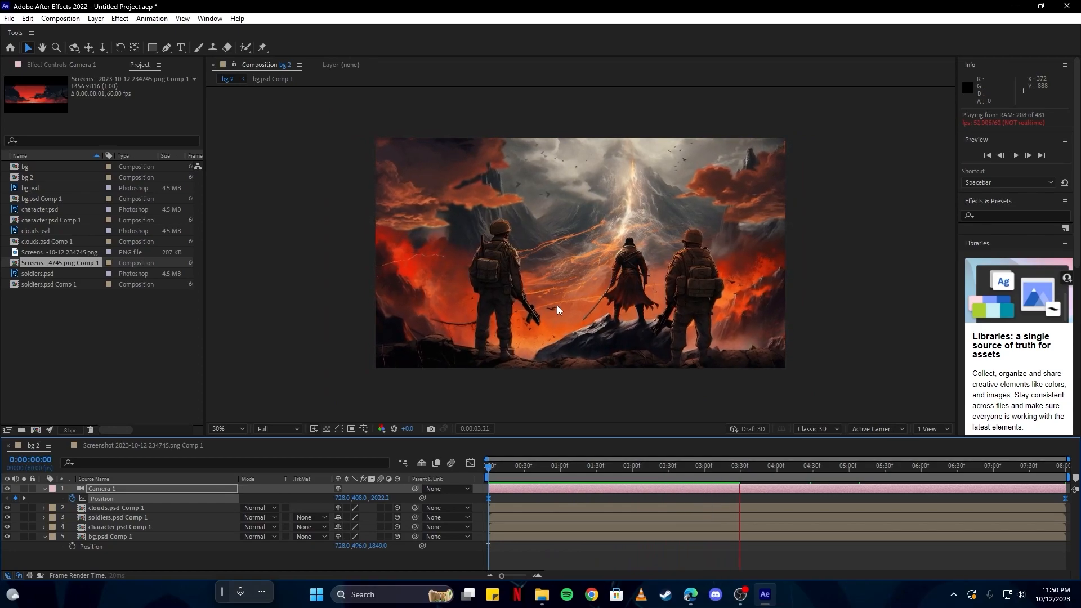
key("space")
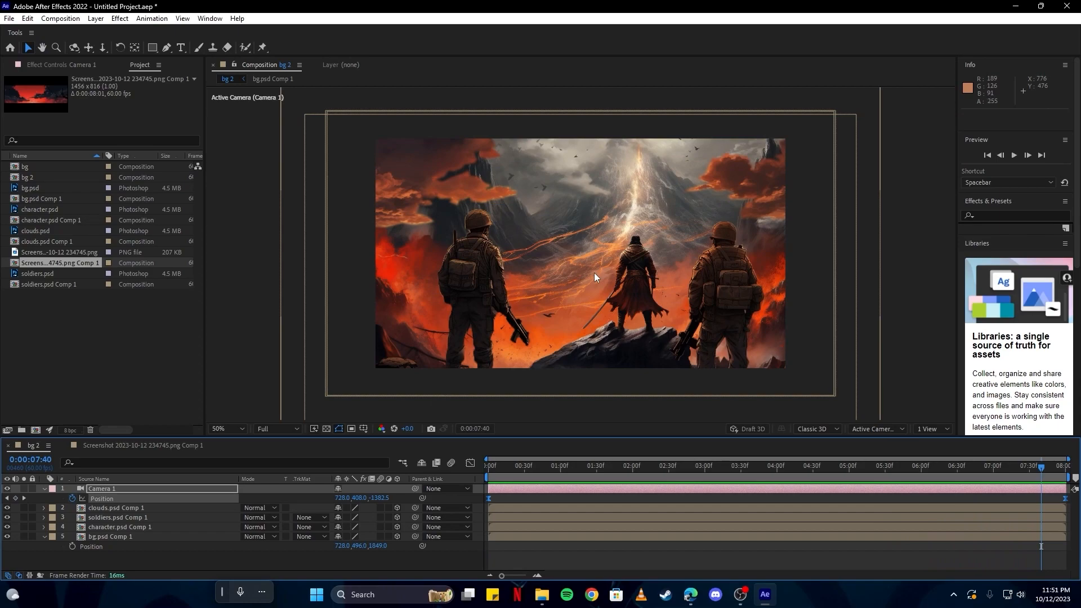
left_click_drag(664, 467, 320, 484)
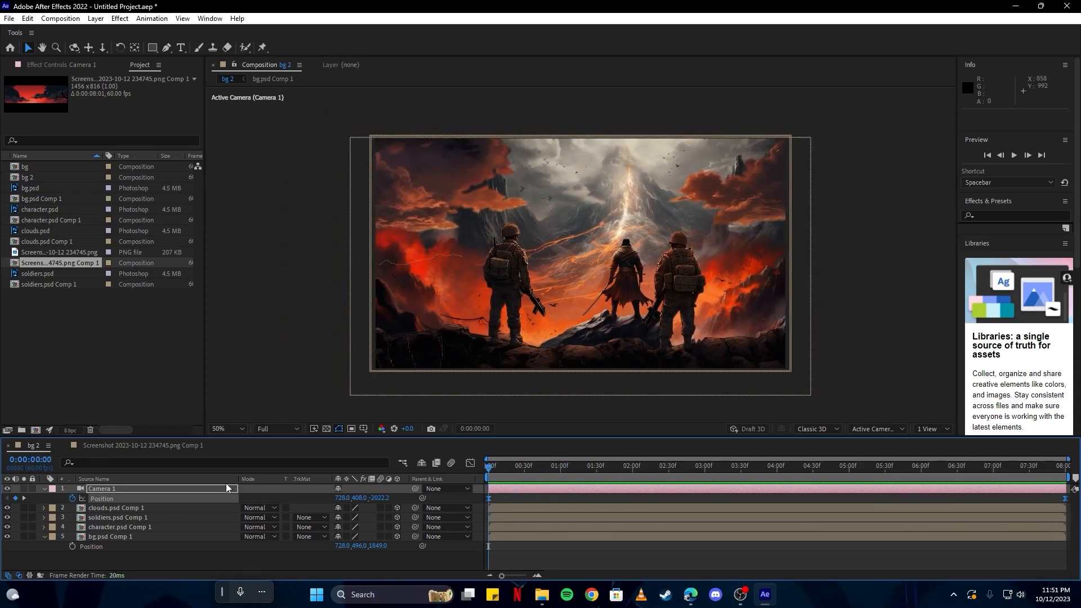
- Apply the CC Slant effect to the clouds layer
left_click(129, 508)
left_click(1002, 214)
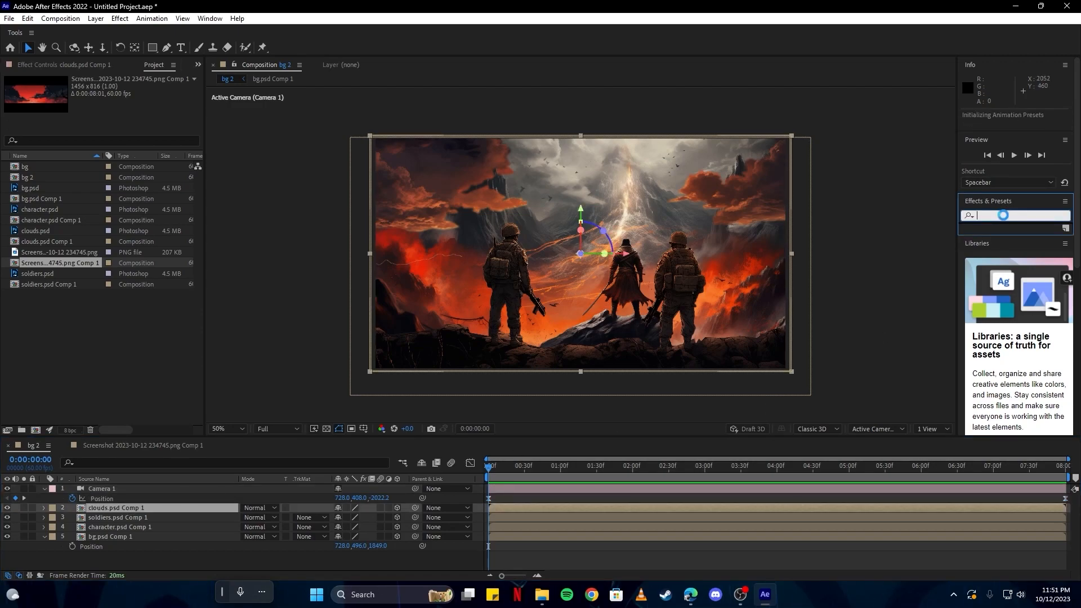
type("slant")
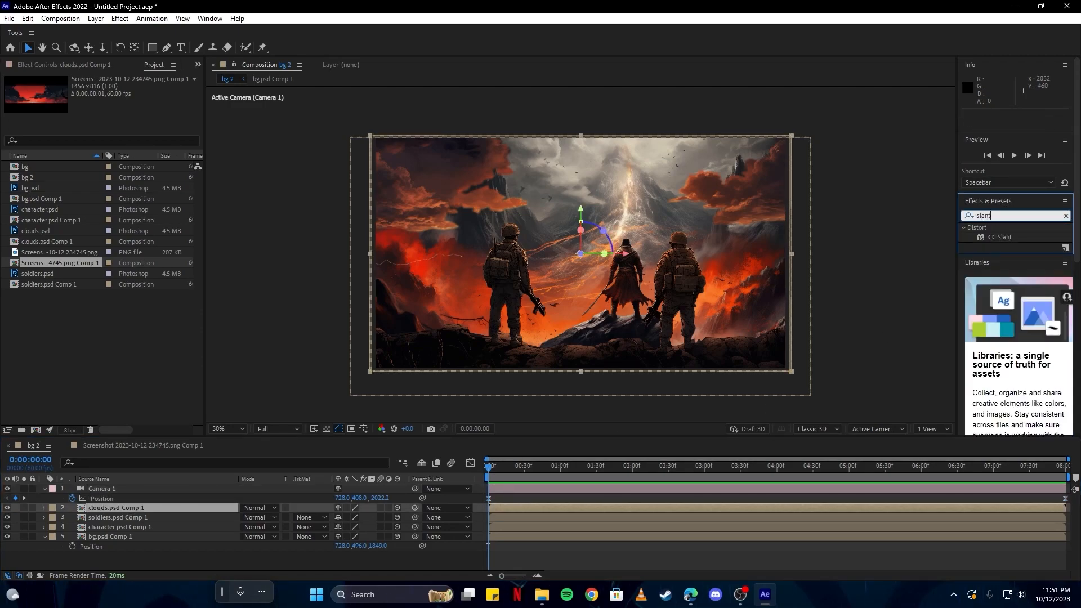
left_click_drag(999, 236, 144, 510)
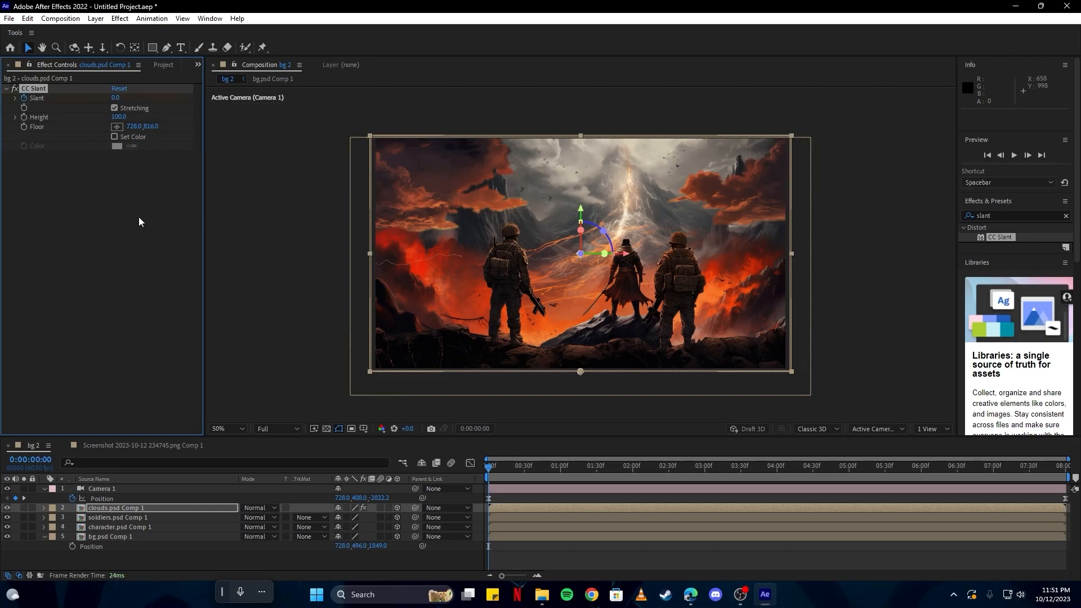
- Animate the clouds' Slant value from 0 at the start to -12 at 8 seconds and preview it
left_click_drag(565, 470, 1067, 472)
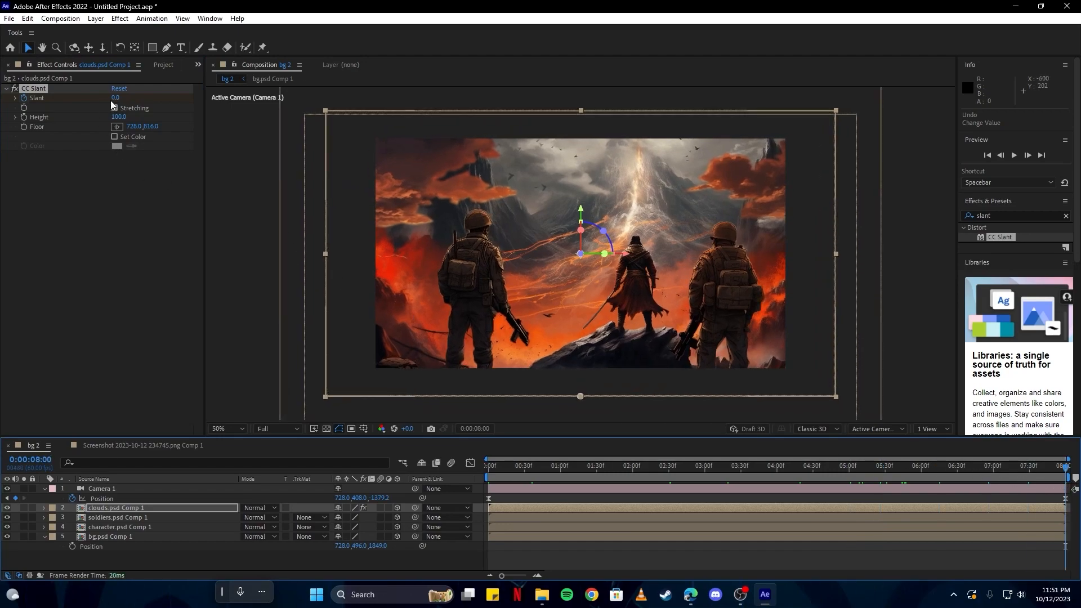
left_click_drag(115, 99, 110, 101)
left_click(872, 474)
key("space")
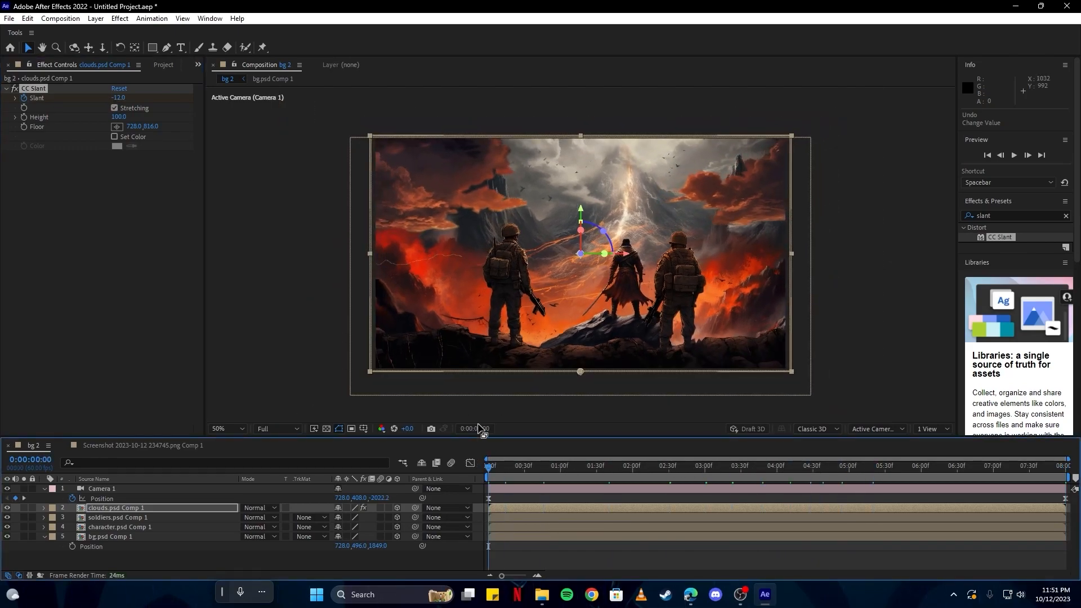
- Open the bg.psd Comp 1 precomposition and duplicate its bg.psd layer
left_click(88, 487)
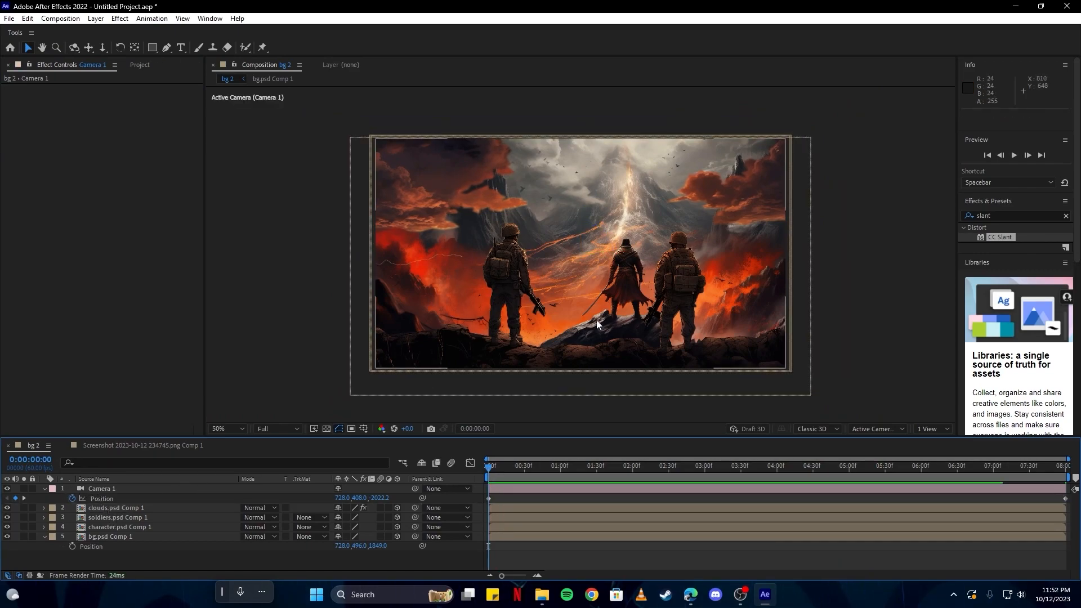
double_click(108, 538)
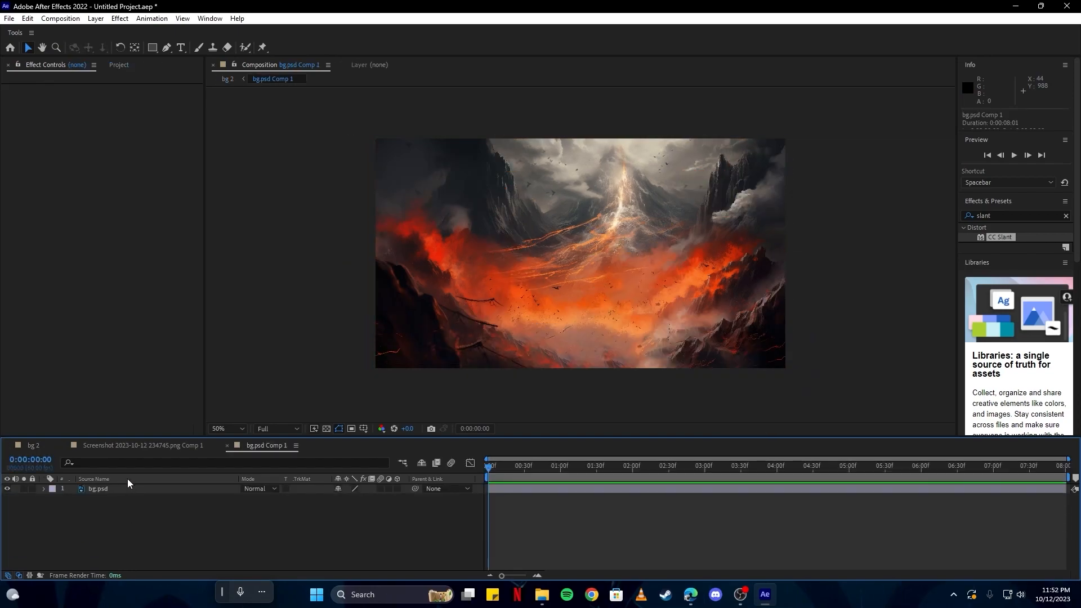
left_click(104, 488)
key("ctrl+d")
- Draw a closed Pen tool mask around the fiery red and orange area on the upper bg.psd layer
key("g")
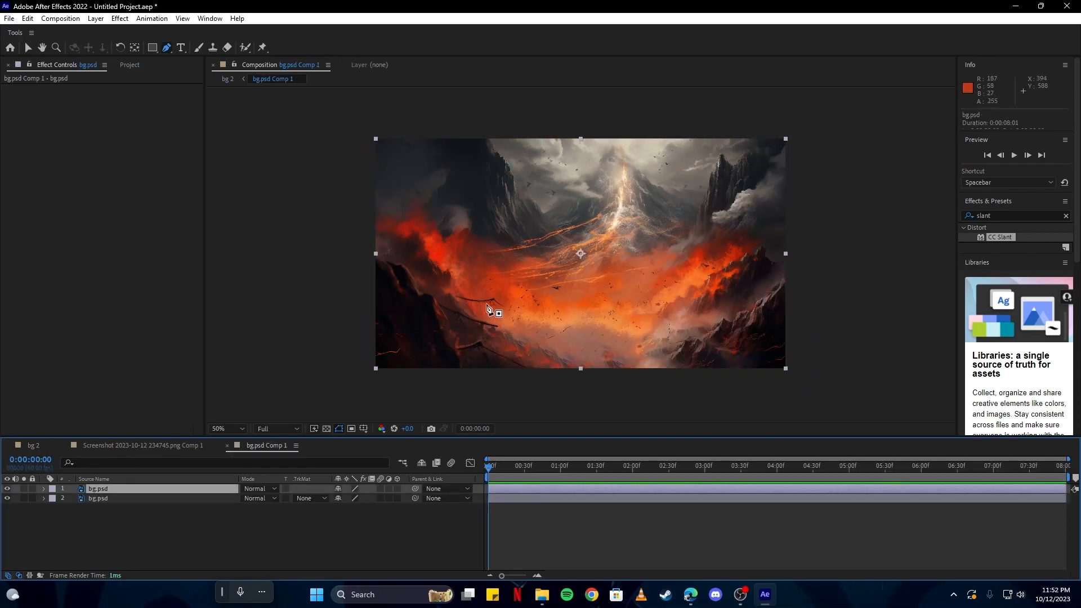
left_click(474, 310)
left_click(460, 286)
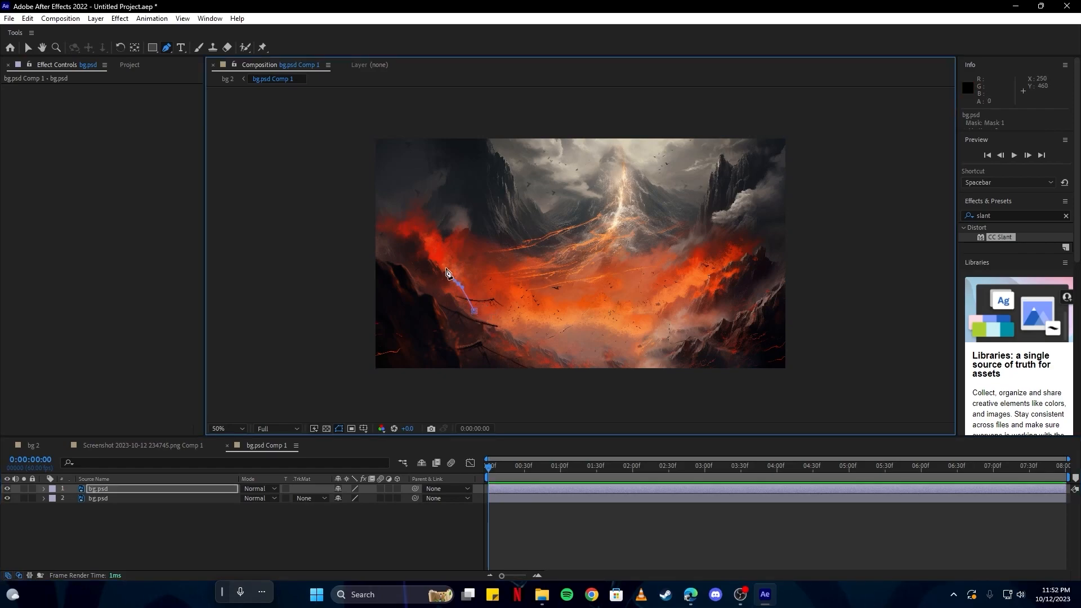
left_click(427, 256)
left_click(417, 234)
left_click(403, 236)
left_click(381, 230)
left_click(384, 219)
left_click(399, 219)
left_click(412, 208)
left_click(424, 196)
left_click(432, 214)
left_click(444, 237)
left_click(455, 226)
left_click(460, 229)
left_click(477, 233)
left_click(558, 246)
left_click(659, 242)
left_click(675, 232)
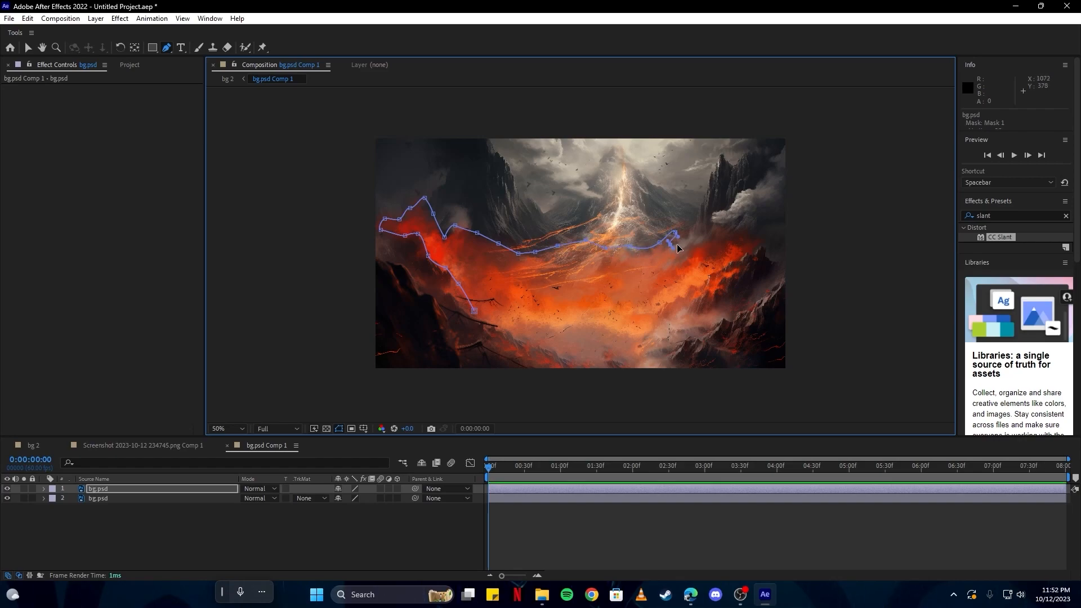
left_click(691, 227)
left_click(699, 233)
left_click(713, 226)
left_click(731, 231)
left_click(736, 237)
left_click(744, 240)
left_click(759, 245)
left_click(767, 239)
left_click(753, 253)
left_click(729, 265)
left_click(712, 275)
left_click(743, 267)
left_click(726, 280)
left_click(713, 292)
left_click(704, 295)
left_click(643, 332)
left_click(619, 328)
left_click(596, 325)
left_click(589, 324)
left_click(581, 323)
left_click(474, 310)
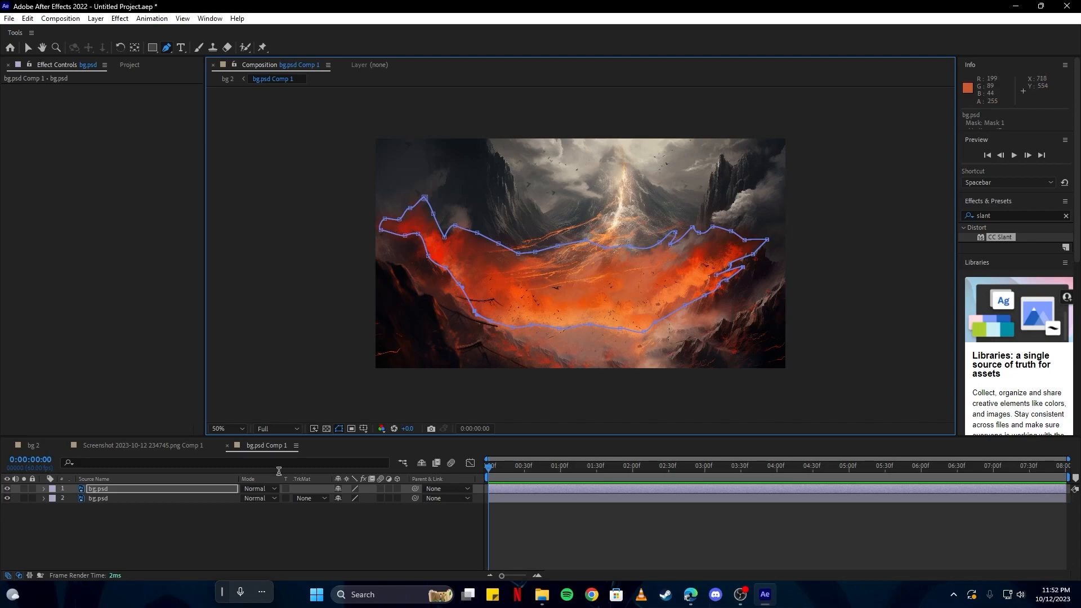
- Set the mask feather of the fire area to 10 pixels
left_click(44, 488)
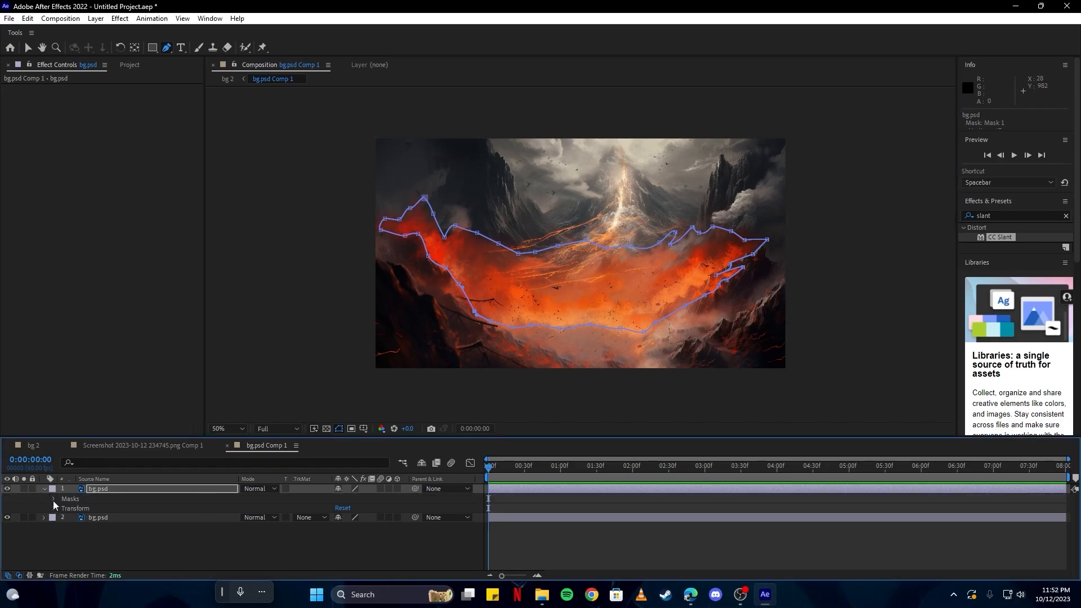
left_click(53, 498)
left_click(62, 508)
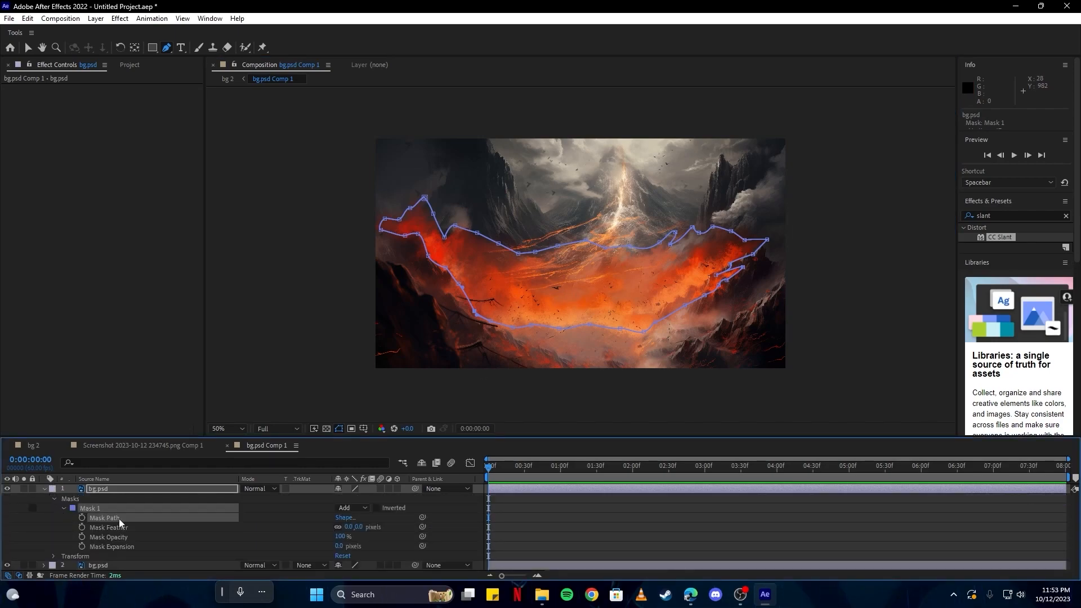
left_click(99, 527)
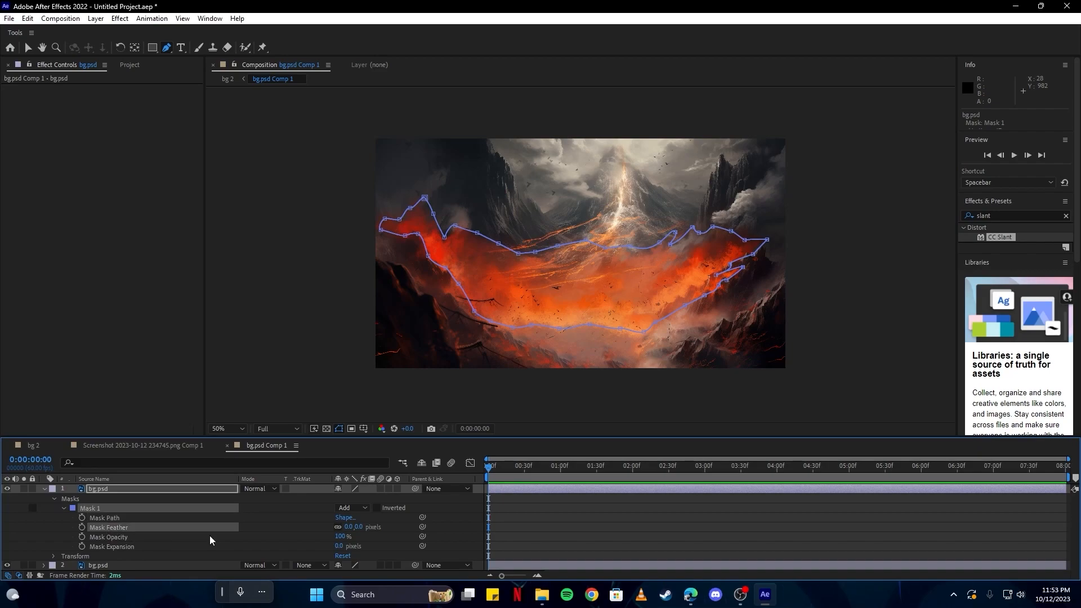
left_click(360, 526)
type("10")
key("Return")
left_click(44, 489)
- Find Turbulent Displace and apply it to the masked bg.psd layer
left_click(1020, 215)
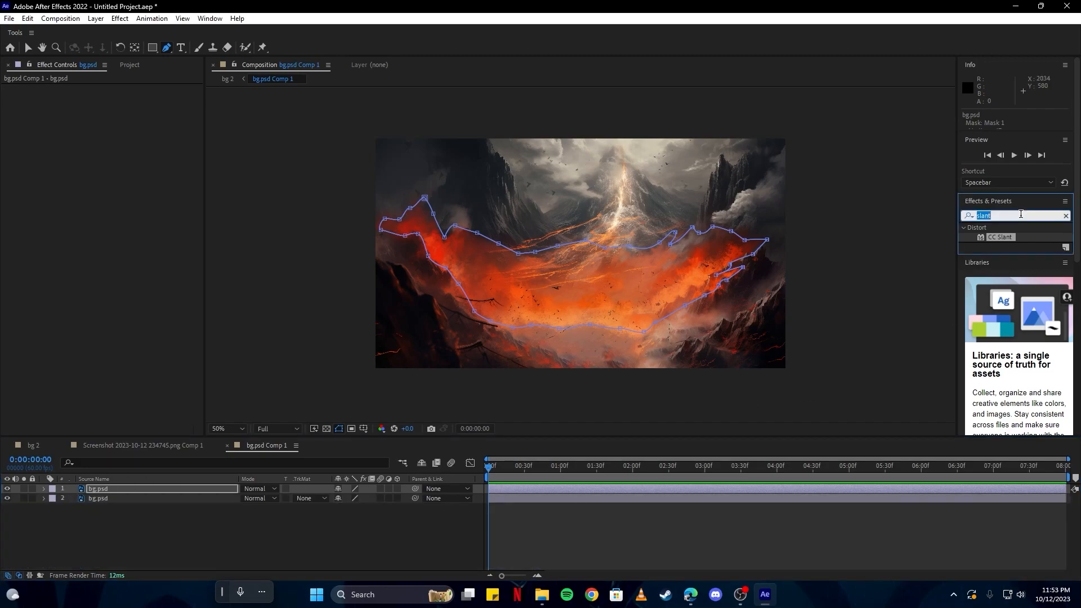
type("turbu")
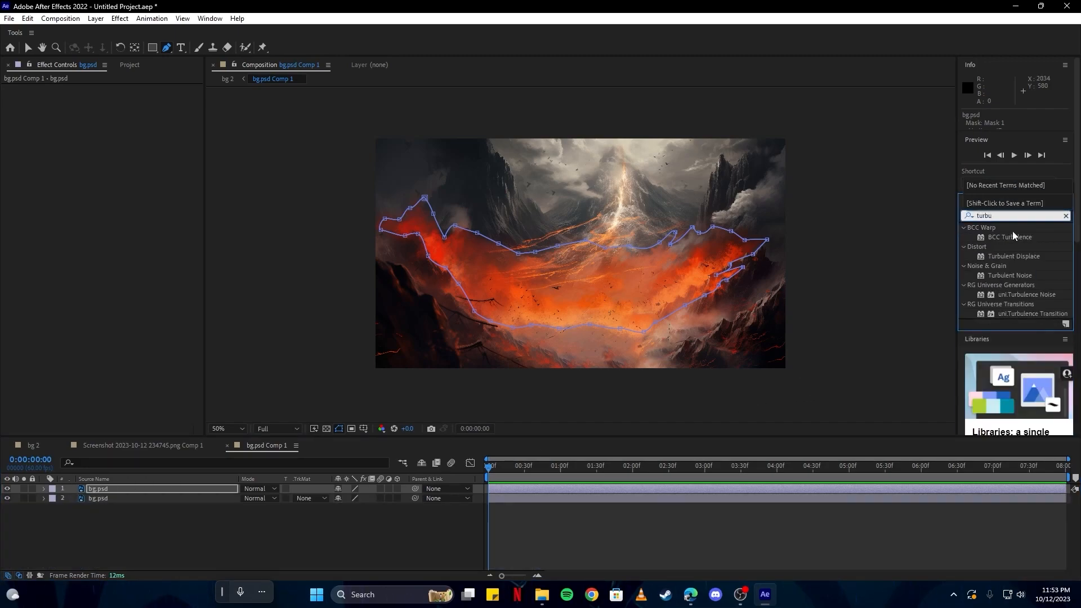
left_click_drag(1013, 256, 124, 492)
key("v")
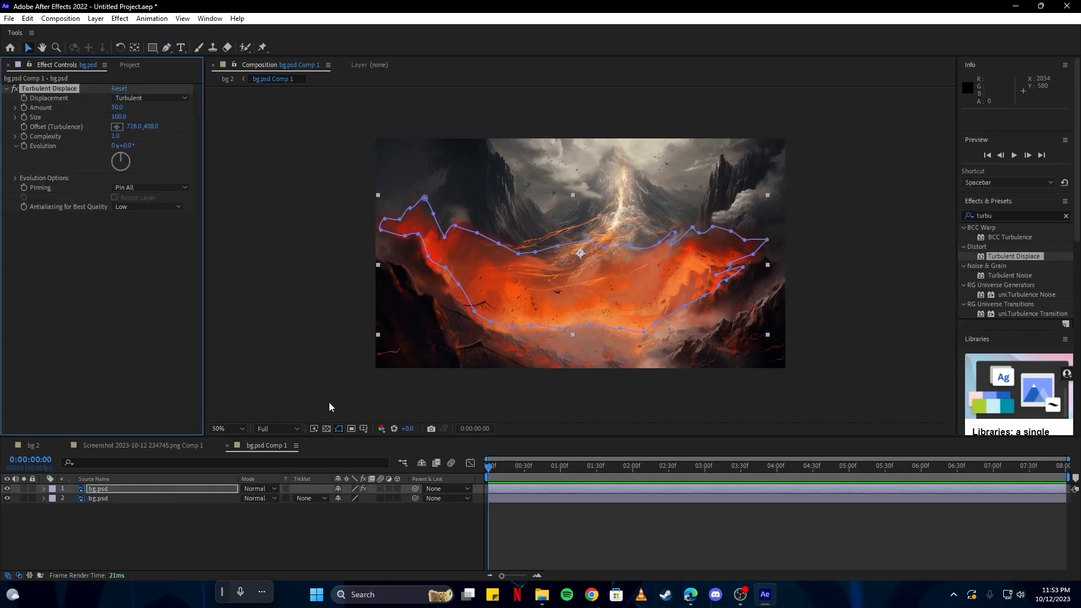
- Set the Turbulent Displace size to 36 and its amount to 17
left_click(119, 118)
type("36")
key("Return")
left_click(118, 107)
type("17")
key("Return")
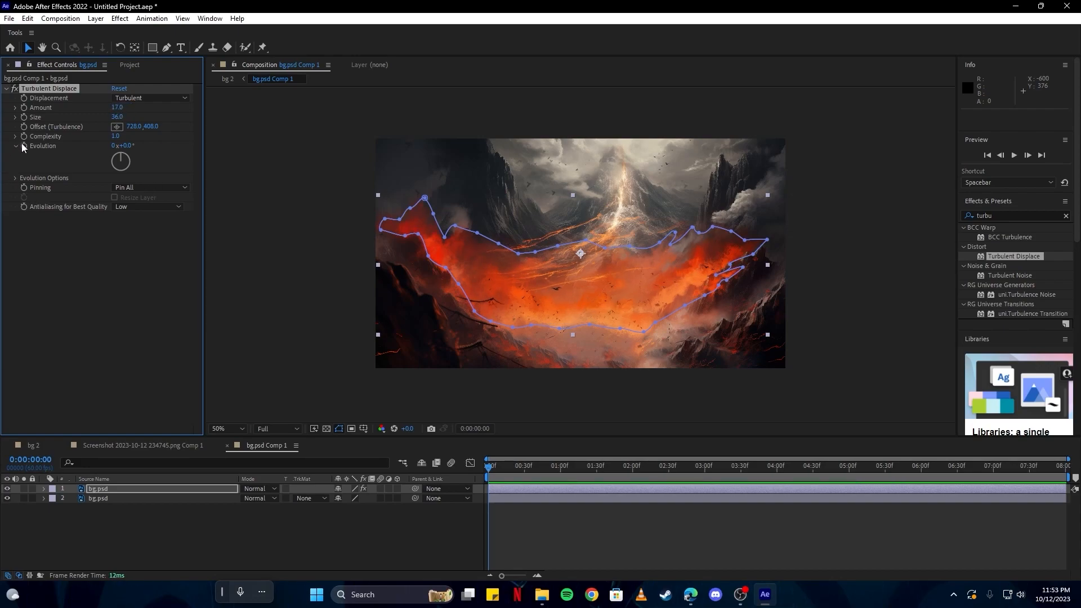
- Animate the Turbulent Displace evolution from 0 at the start to 6 revolutions at 8 seconds and scrub through it
left_click_drag(1025, 469, 1066, 470)
left_click(114, 145)
type("6")
left_click(383, 535)
left_click_drag(762, 469, 457, 450)
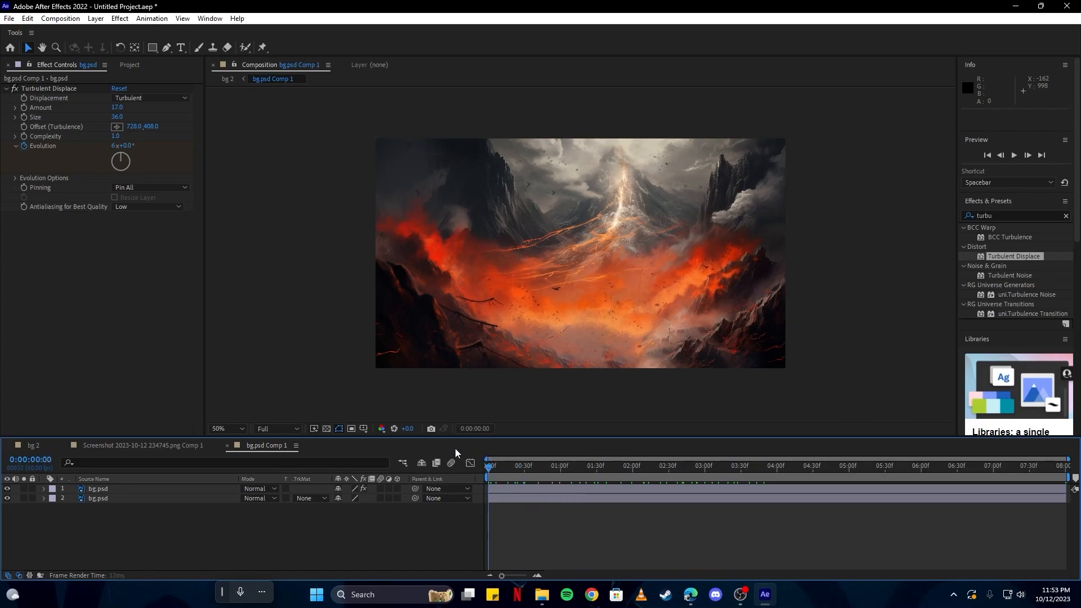
- Set the Turbulent Displace amount to 10 and preview the fire movement
left_click(117, 107)
type("1")
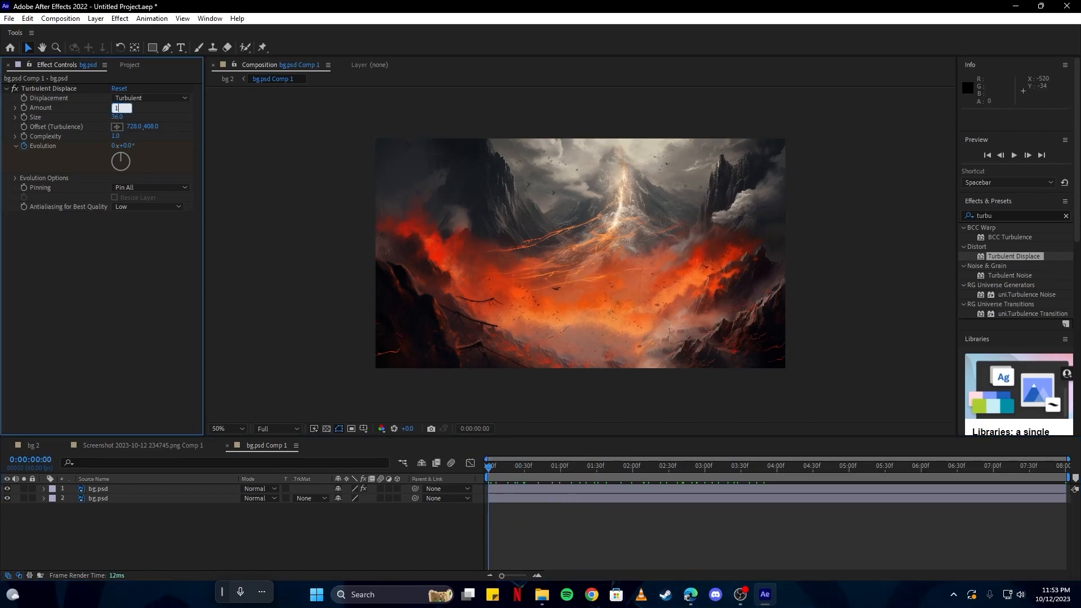
type("0")
key("Return")
key("space")
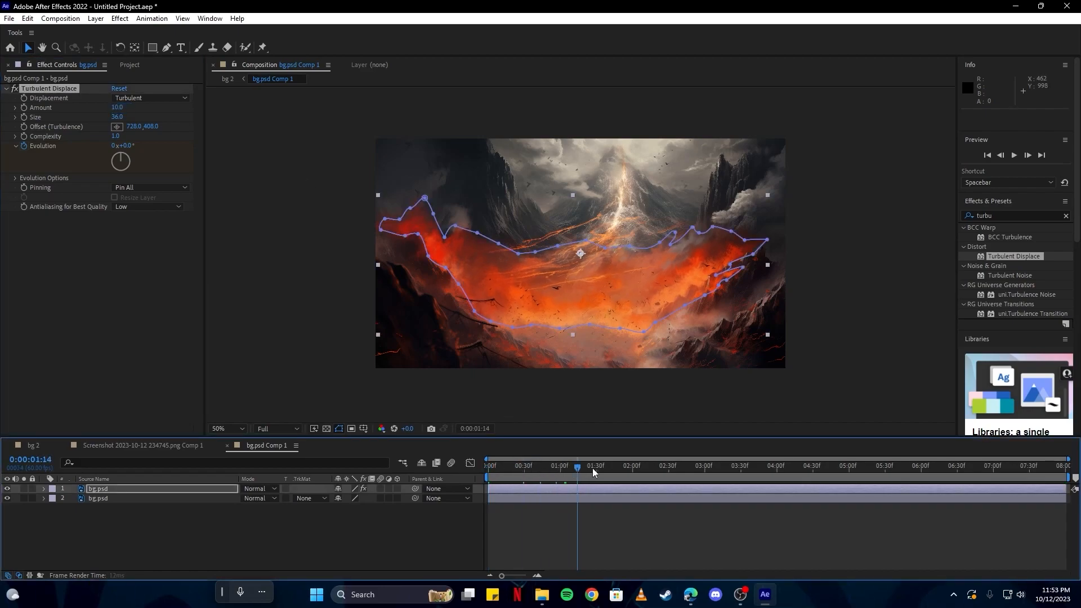
key("space")
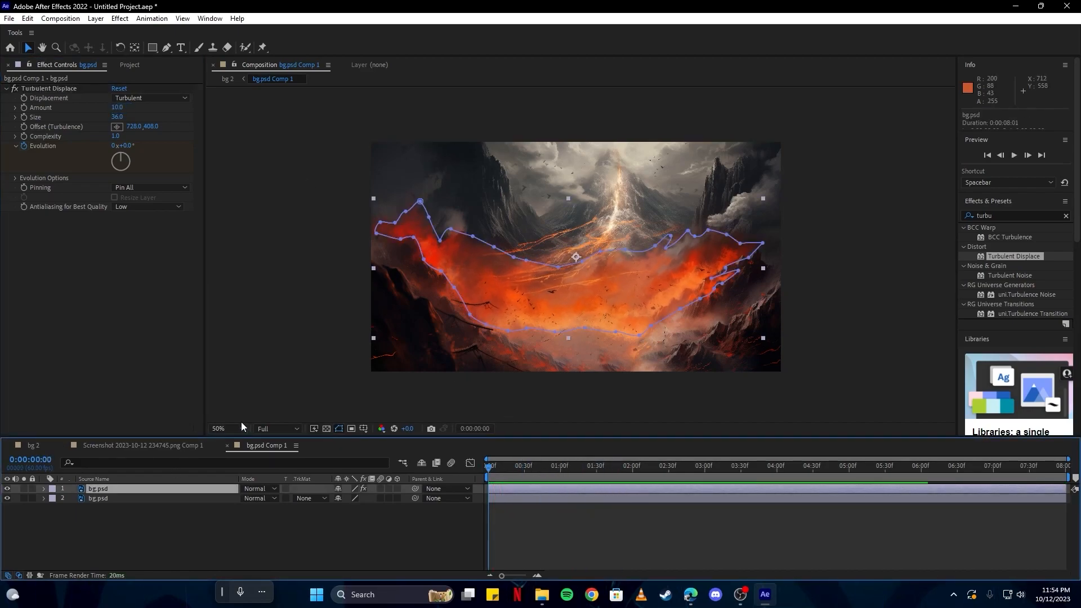
- Duplicate the masked fire layer and set the copy's blending mode to Multiply
key("ctrl+d")
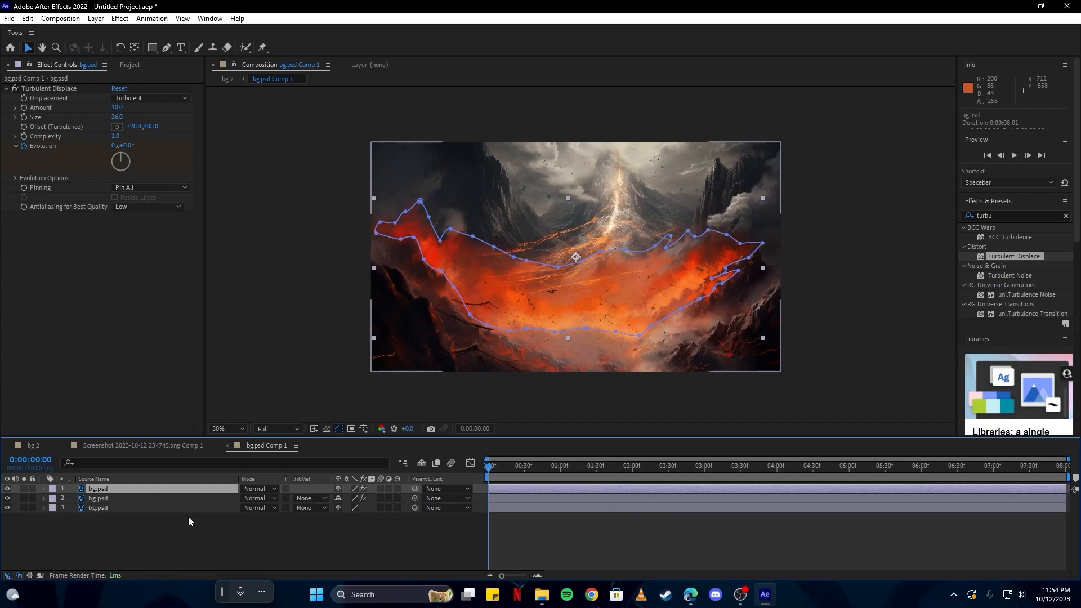
left_click(264, 488)
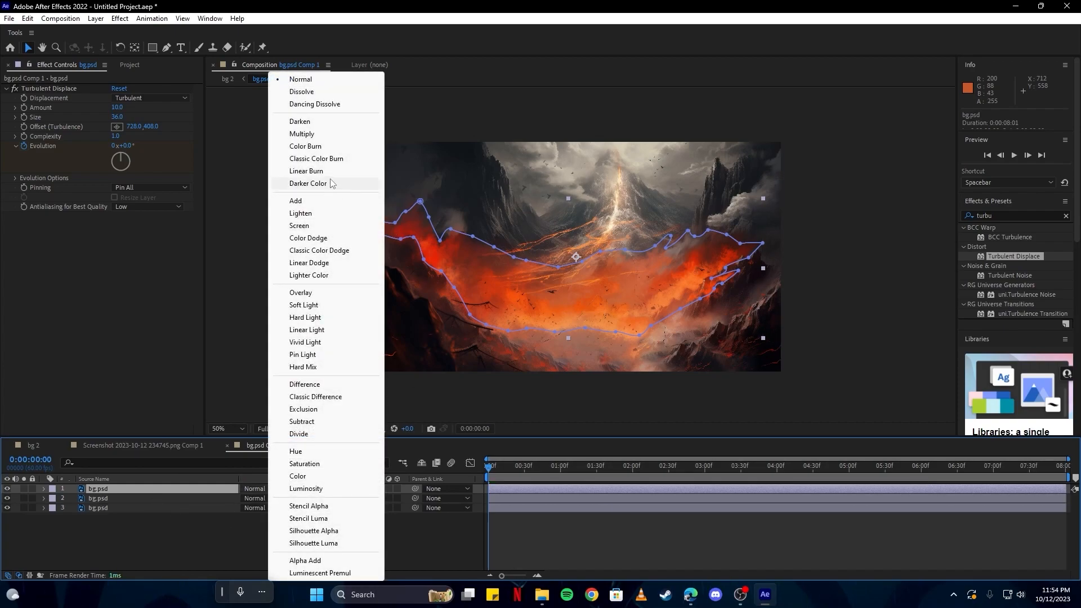
left_click(301, 134)
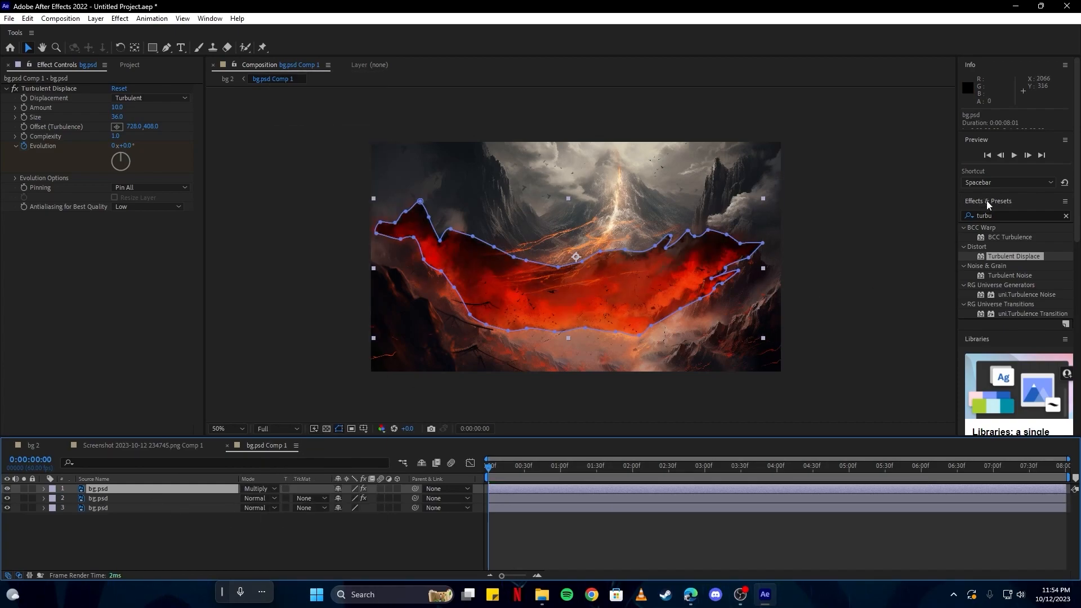
- Apply the fractal-noise-clothes preset to the Multiply copy of the fire layer
left_click(999, 216)
type("fracta")
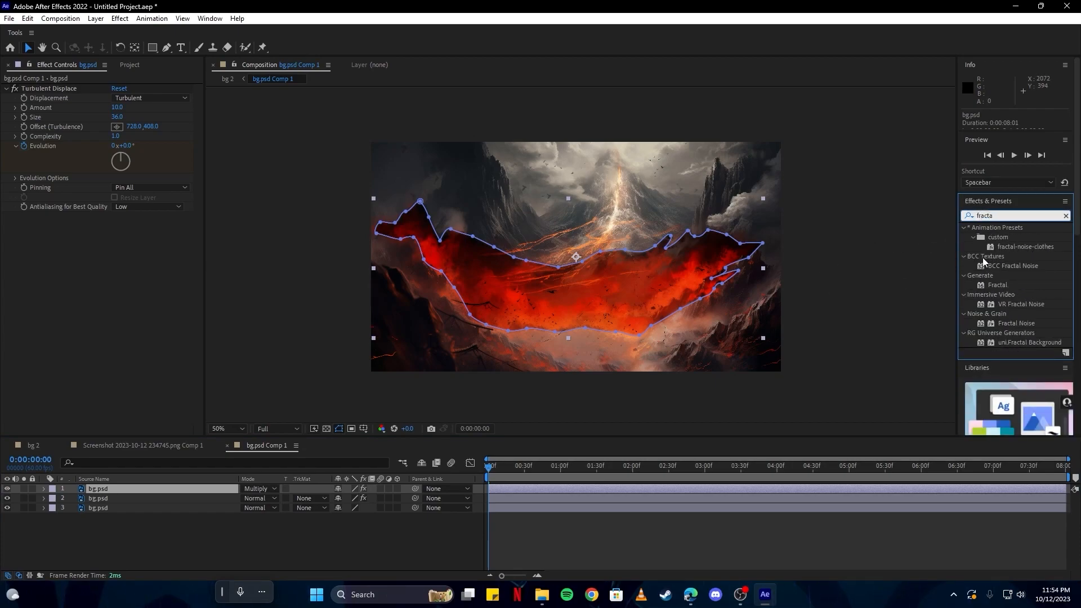
left_click_drag(1034, 248, 355, 410)
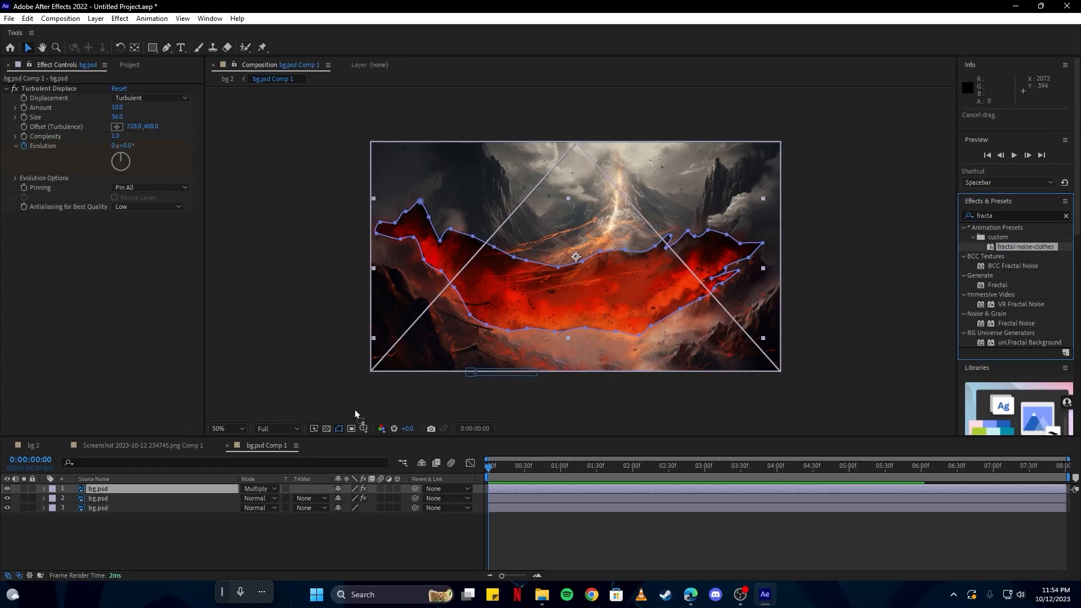
left_click_drag(138, 488, 137, 488)
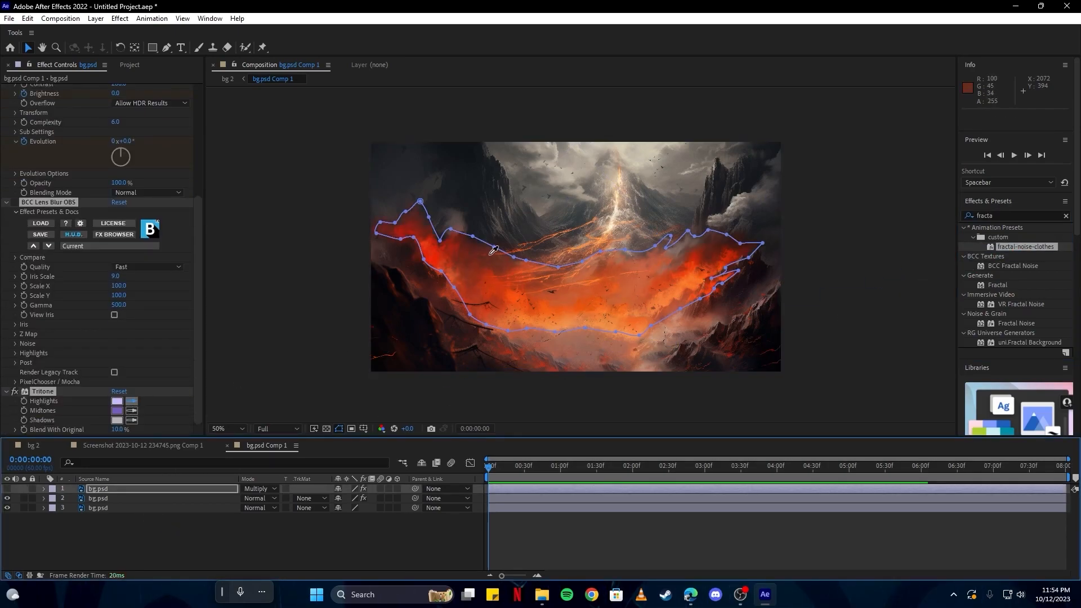
- Sample dark red, orange and light orange from the fire for the Tritone highlights, midtones and shadows, unhide the layer and preview
left_click(454, 247)
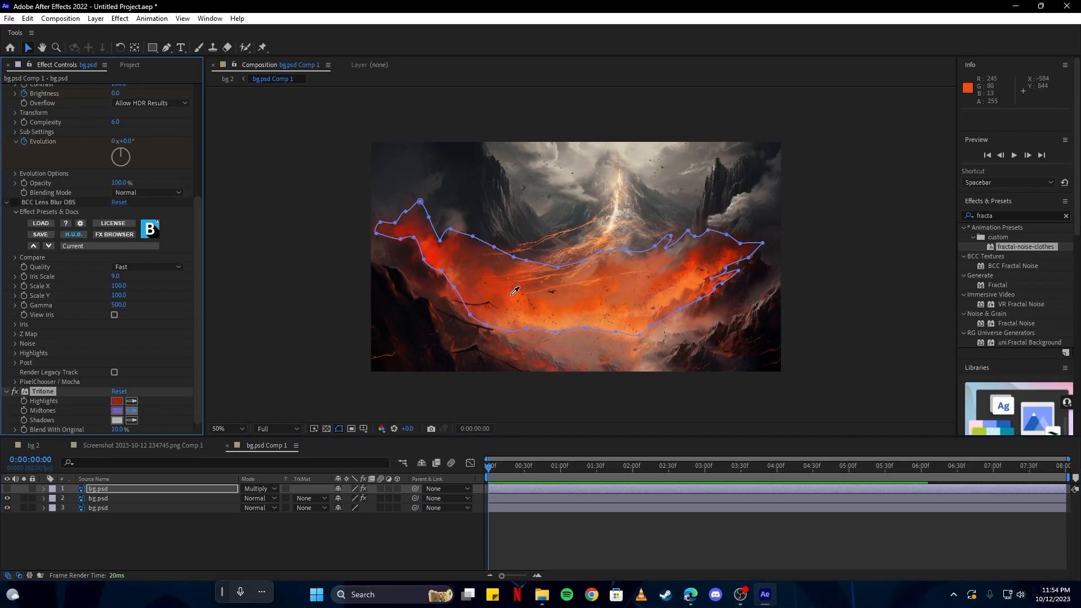
left_click(133, 420)
left_click(554, 321)
left_click(7, 488)
key("space")
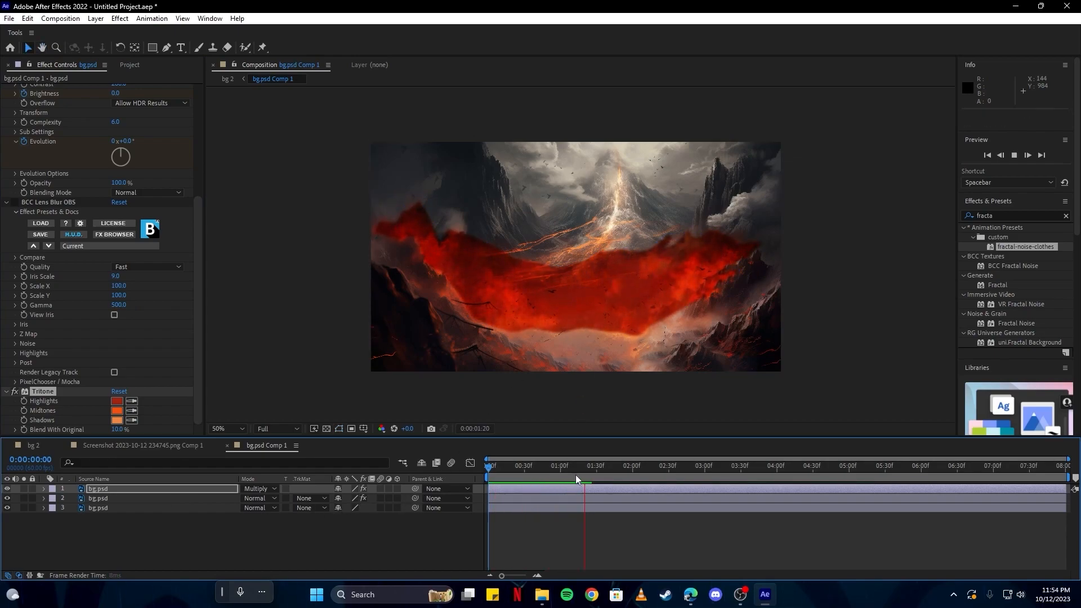
key("space")
- Set the Multiply fire layer's opacity to 5%, toggle its visibility to compare, and scrub through the movement
key("t")
left_click(344, 498)
type("5")
key("Return")
key("t")
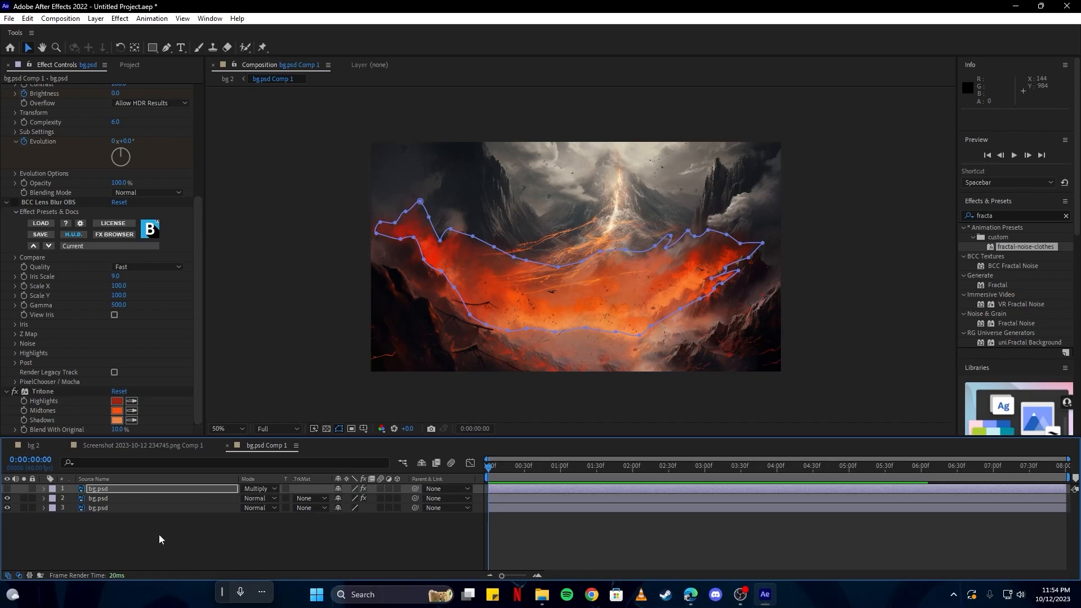
left_click(7, 488)
left_click(239, 543)
left_click_drag(572, 465, 749, 464)
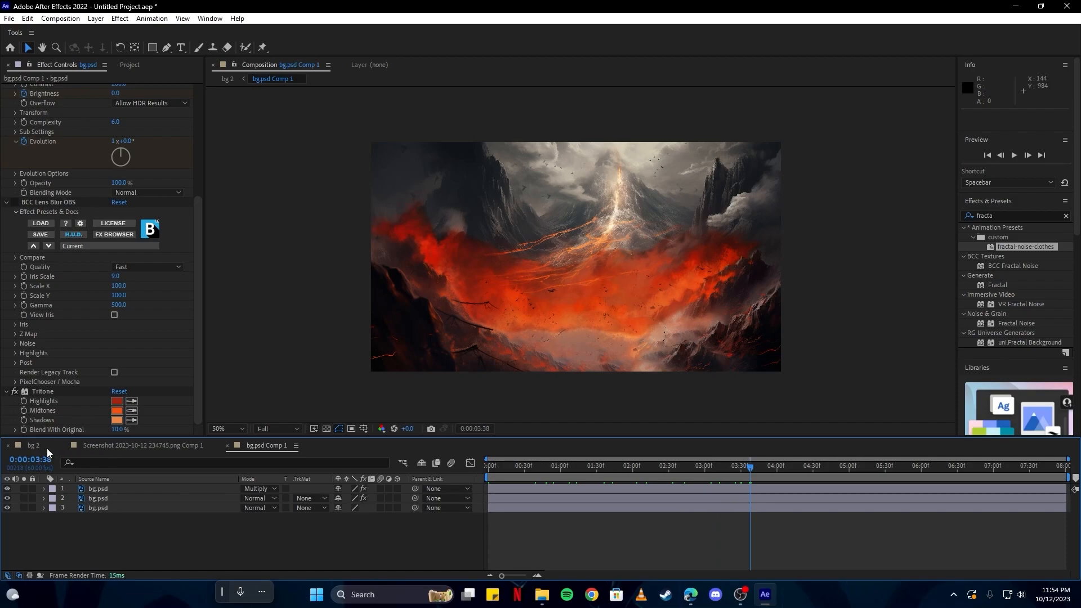
- Return to the bg 2 composition and add GREEN SCREEN BIRDS FLYING_1.mov as its uppermost layer
left_click(47, 448)
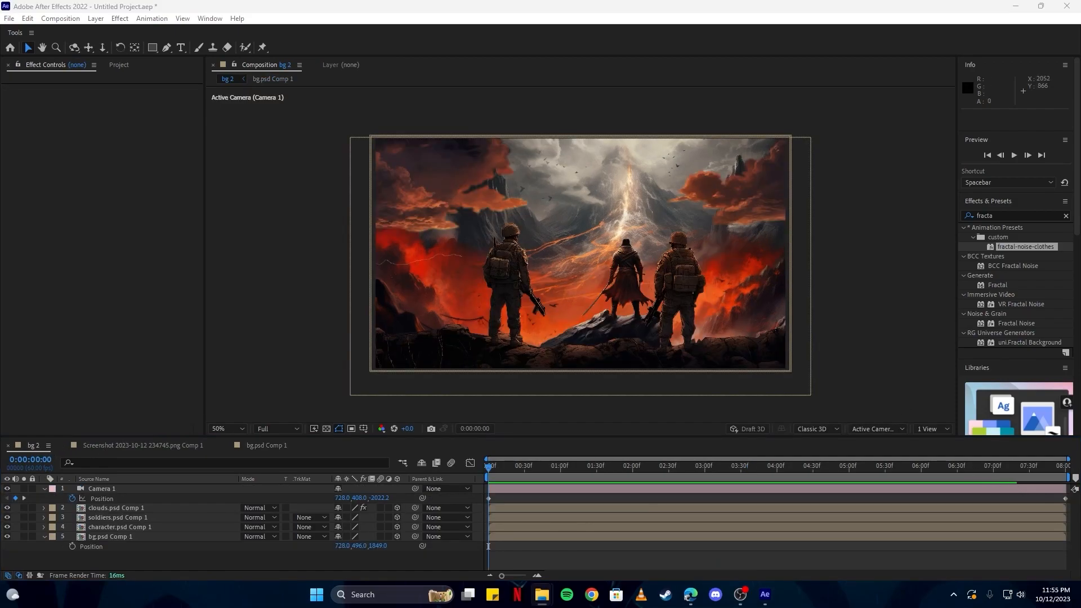
left_click_drag(266, 519, 188, 549)
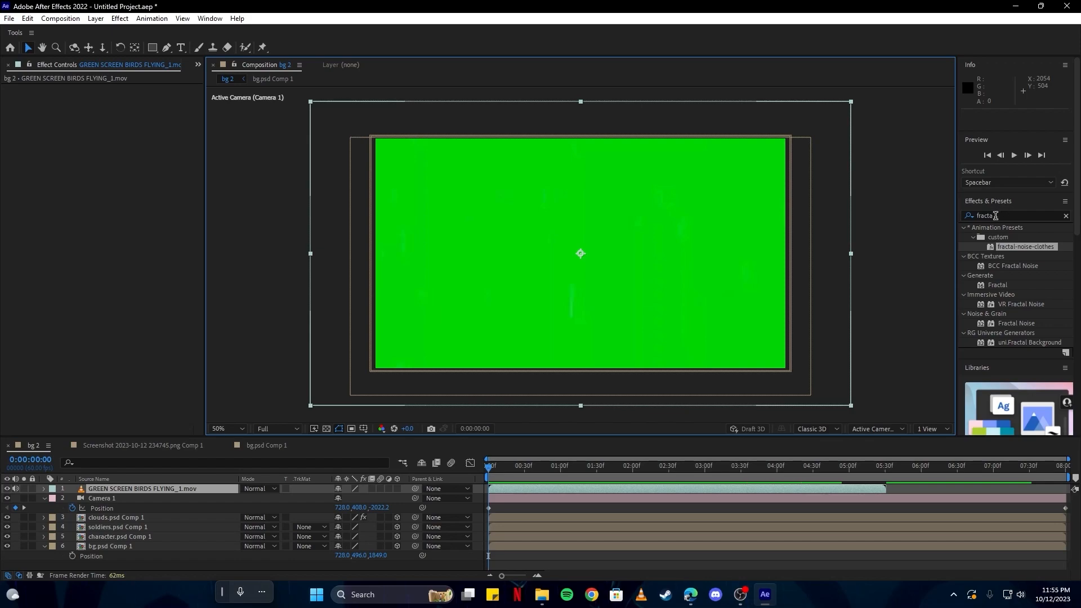
- Apply the Keylight, Key Cleaner and Advanced Spill Suppressor preset to the birds footage and sample its green background as the screen colour
left_click(994, 214)
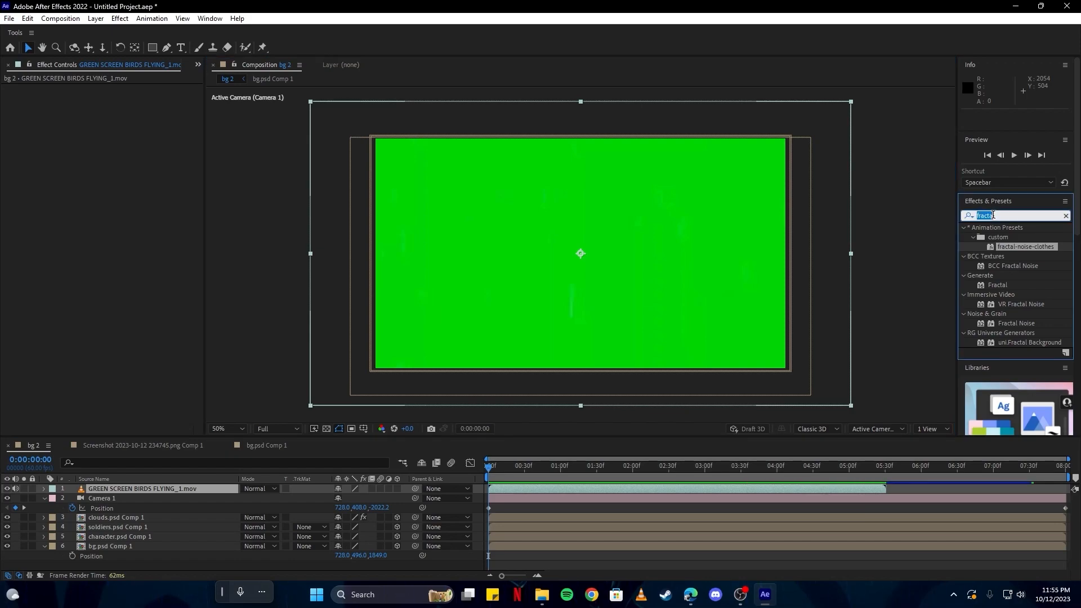
type("keyli")
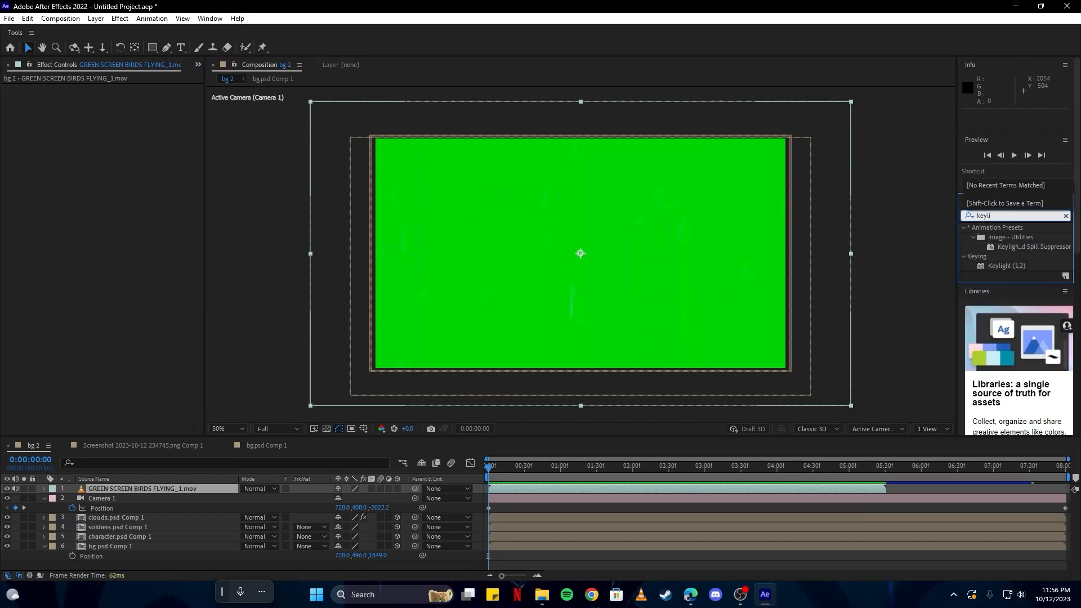
left_click_drag(1011, 247, 161, 492)
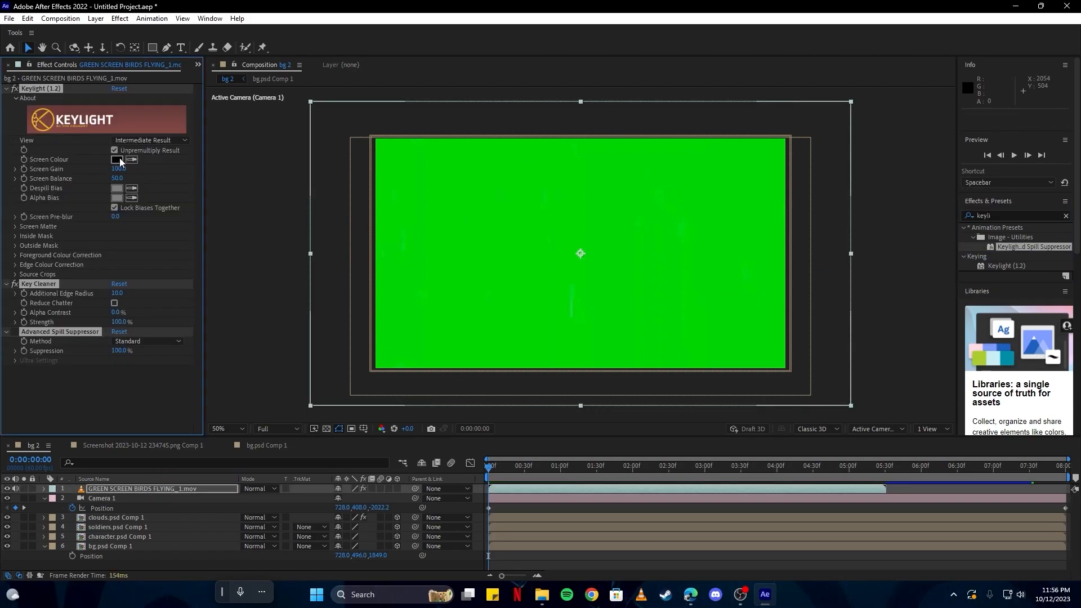
left_click(131, 159)
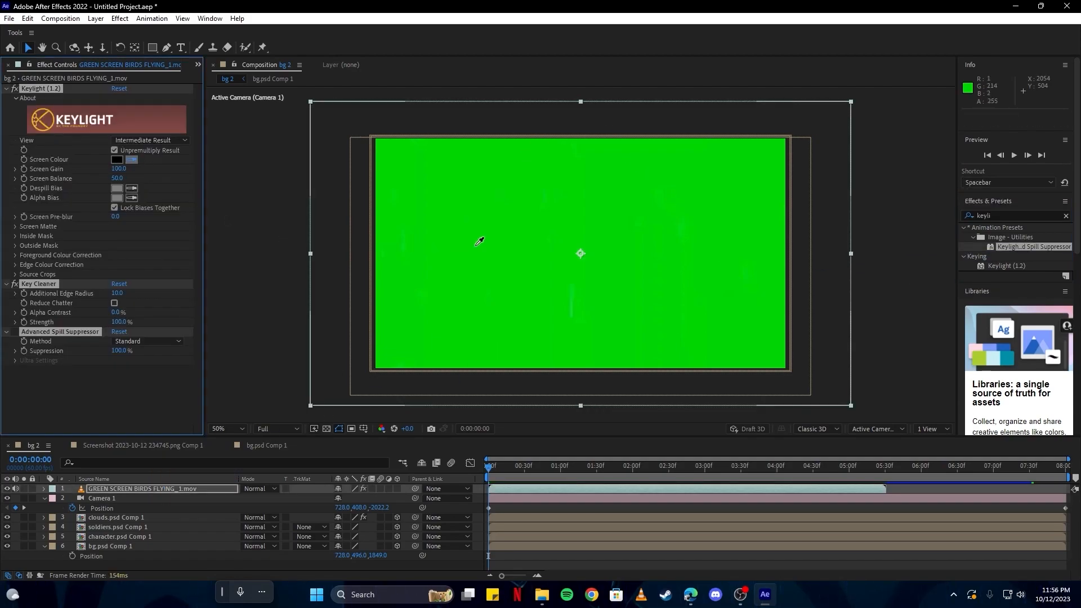
left_click(479, 209)
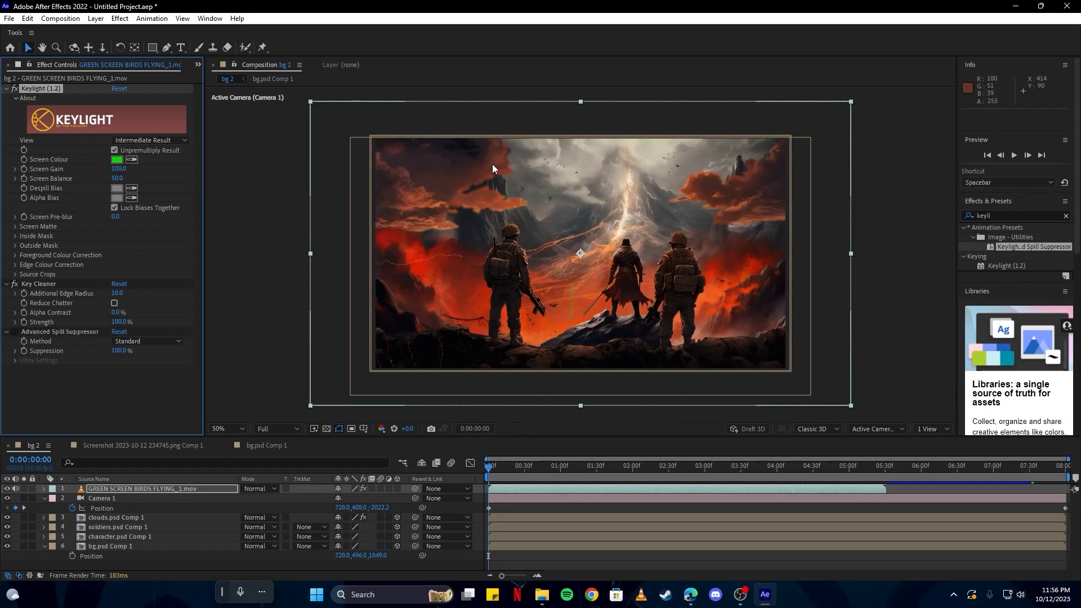
- Move the birds layer directly above the bg.psd Comp 1 layer and scale it to 75%
left_click_drag(497, 467, 740, 467)
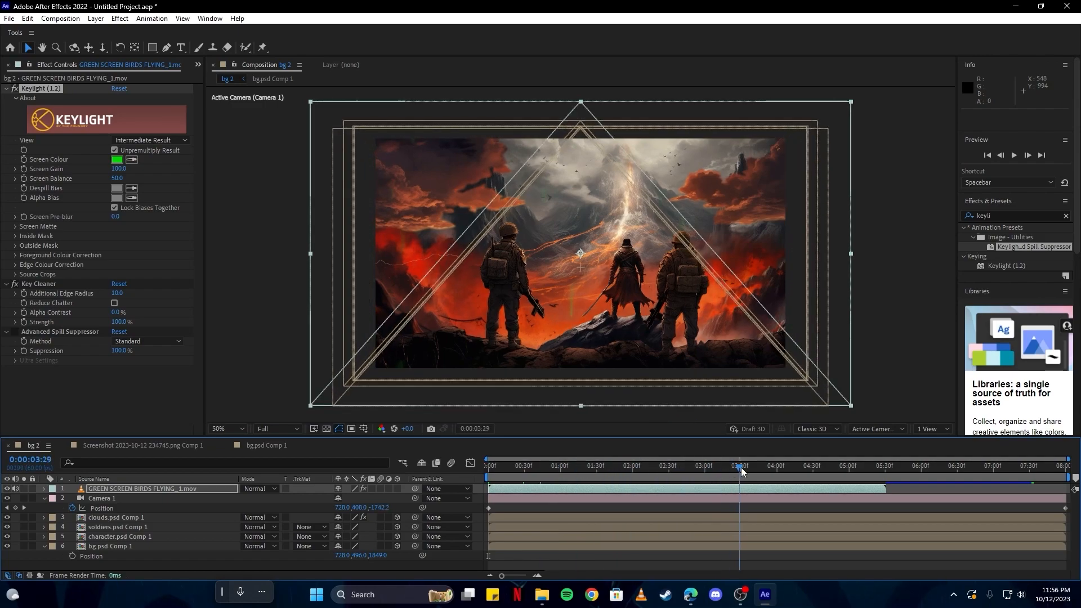
key("ctrl+[")
key("ctrl+[")
key("ctrl+[")
key("ctrl+[")
key("s")
left_click_drag(371, 551, 372, 556)
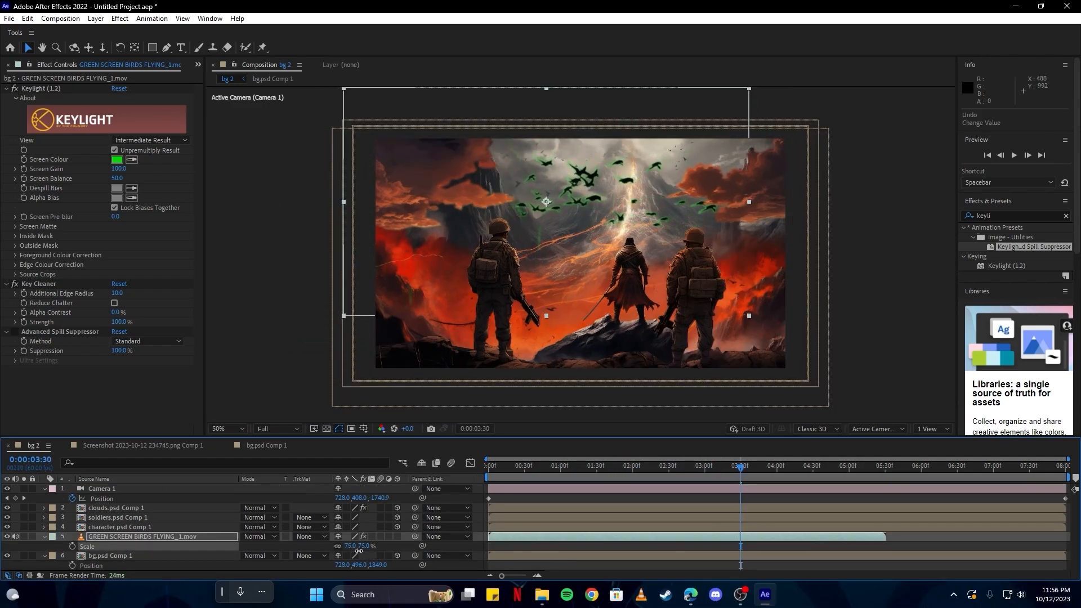
- Make the birds footage a 3D layer and push it back in depth to a Z position of 376
left_click(396, 536)
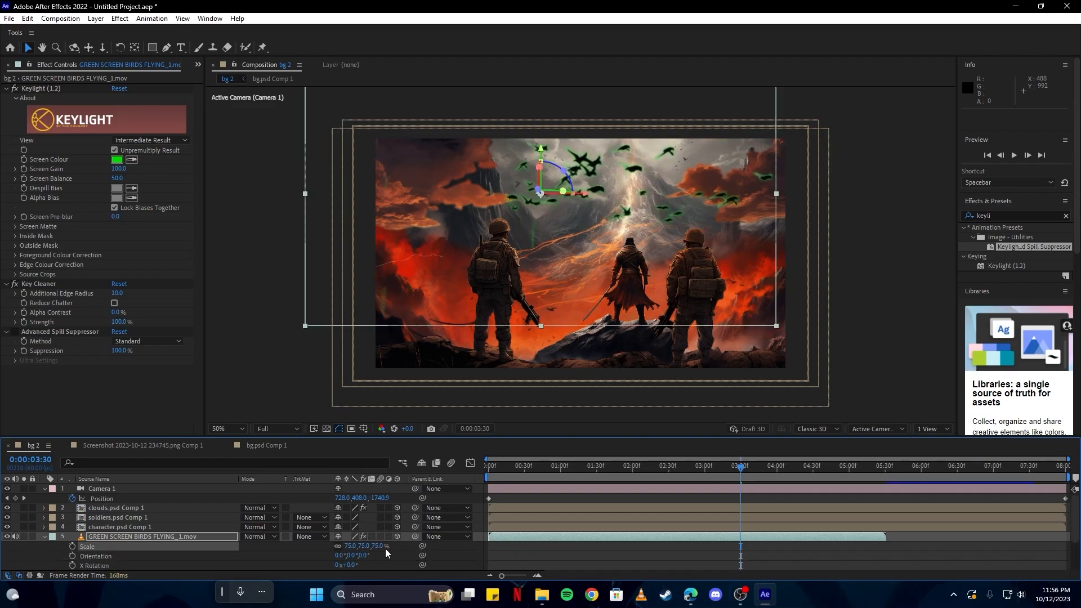
left_click(397, 537)
left_click(397, 536)
left_click_drag(369, 550, 584, 547)
key("p")
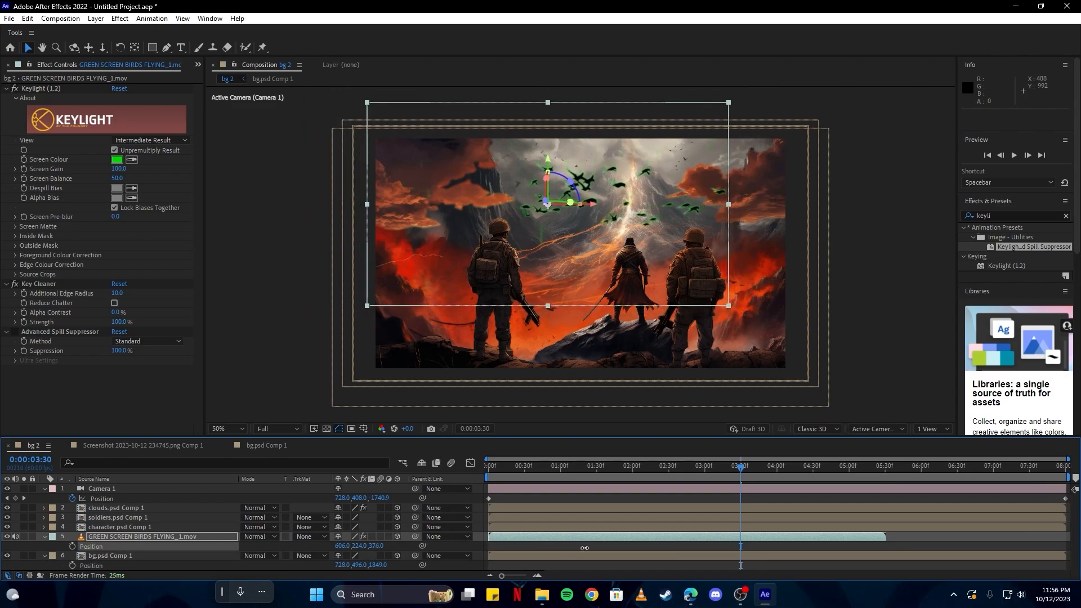
- Apply the Tritone colour correction effect to the birds layer
left_click(148, 537)
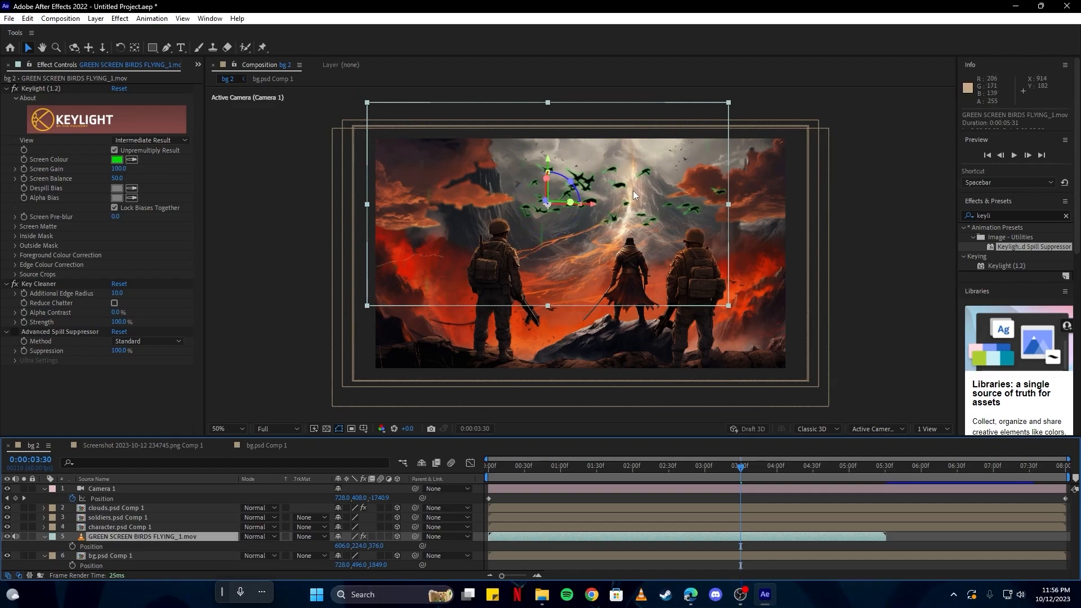
left_click(992, 216)
type("trit")
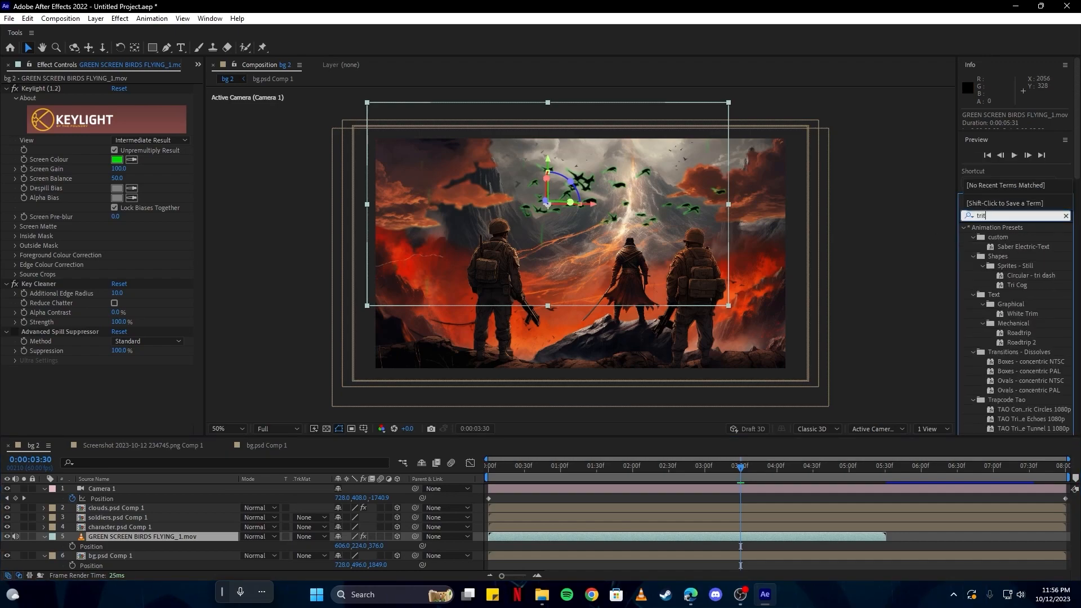
left_click_drag(1007, 275, 124, 396)
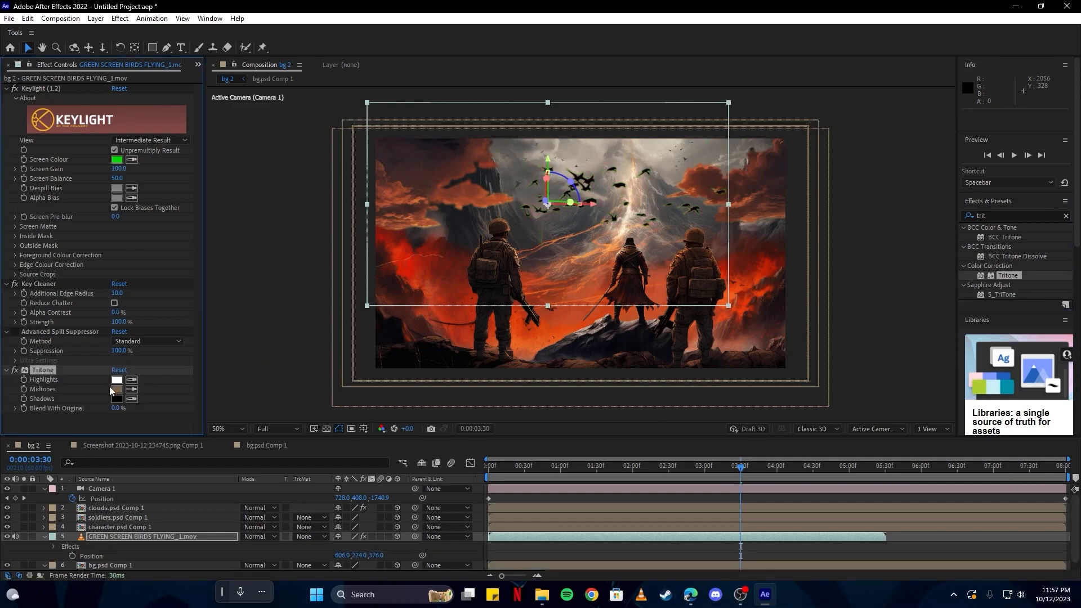
- Set the birds' Tritone midtones to dark brown 4C3823 and scrub through the timeline
left_click(119, 394)
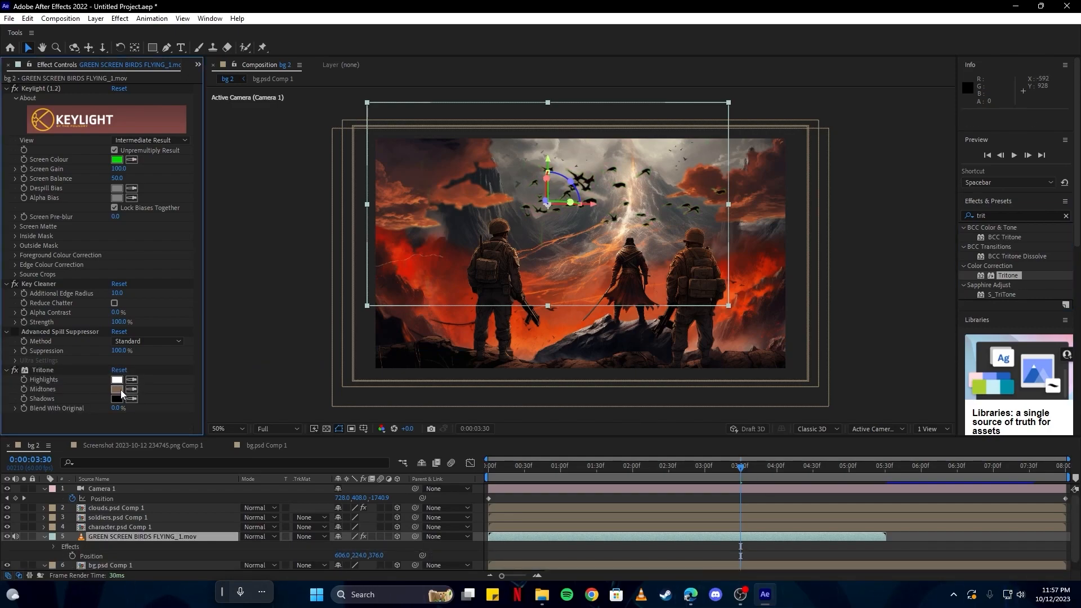
left_click(116, 389)
left_click_drag(478, 317, 484, 326)
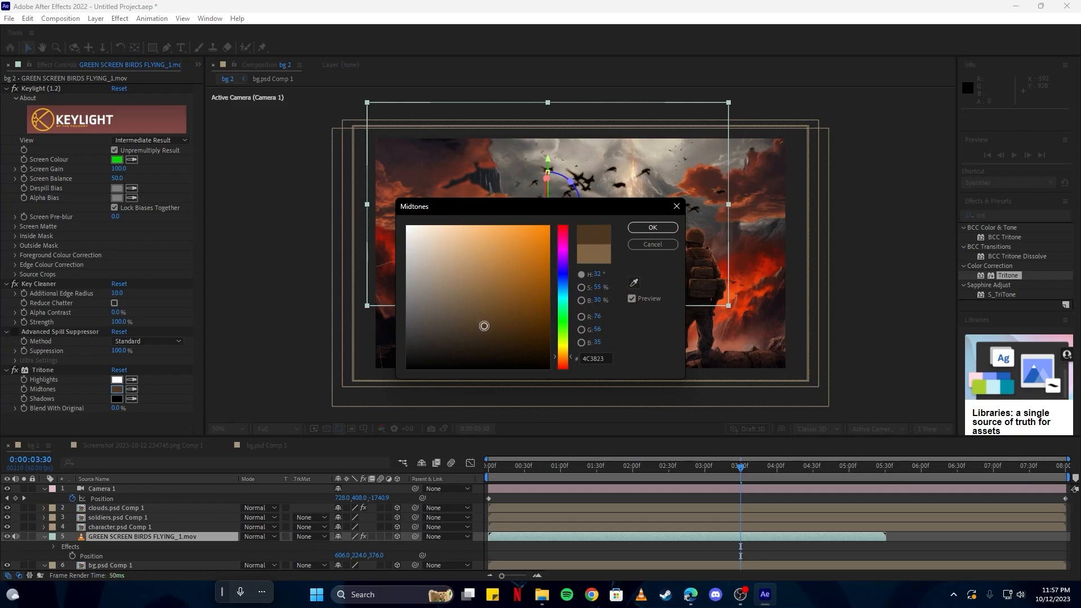
left_click(668, 225)
left_click_drag(720, 466, 488, 464)
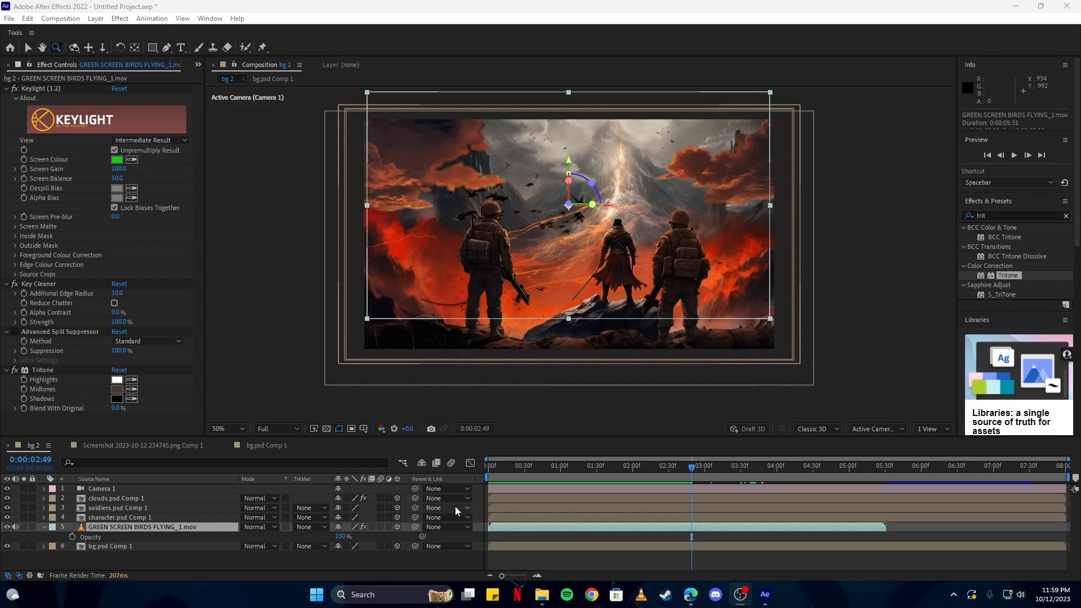
- Set the birds layer's opacity to 50% and deselect the layer
left_click(342, 536)
type("50")
key("Return")
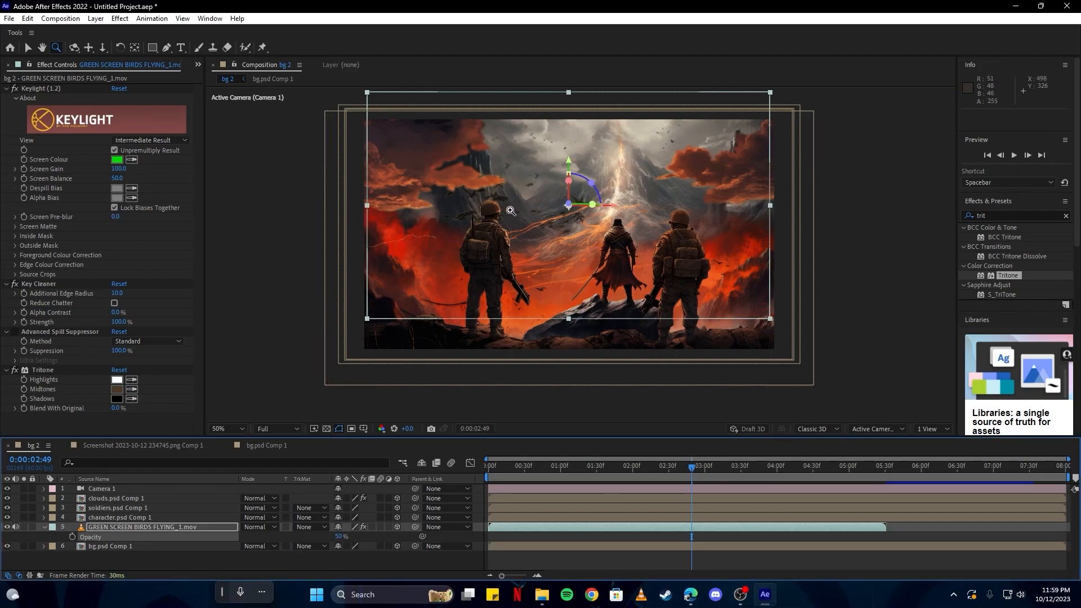
key("v")
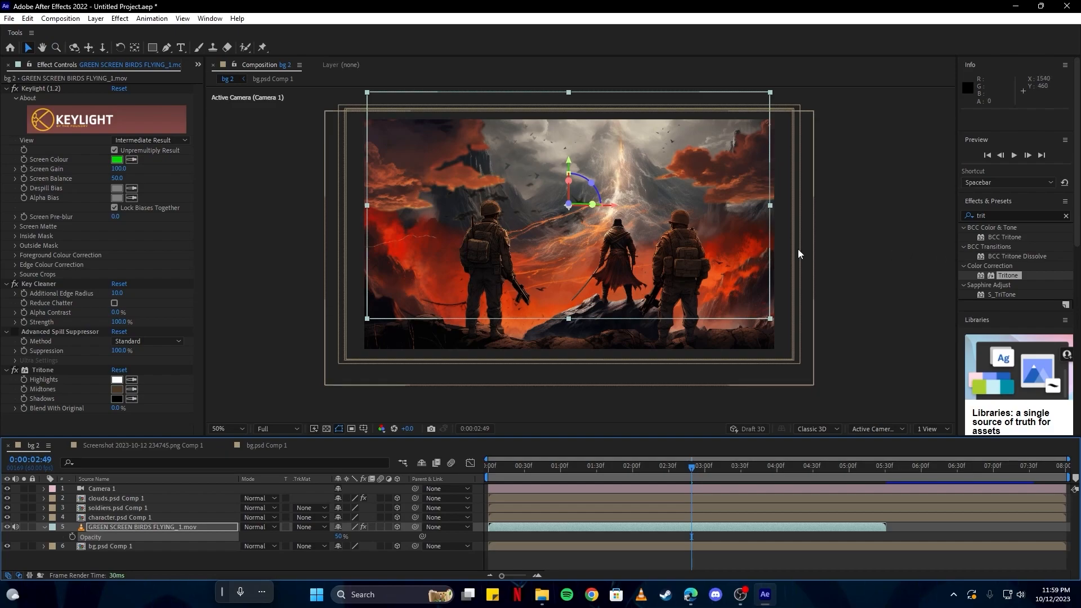
left_click(411, 557)
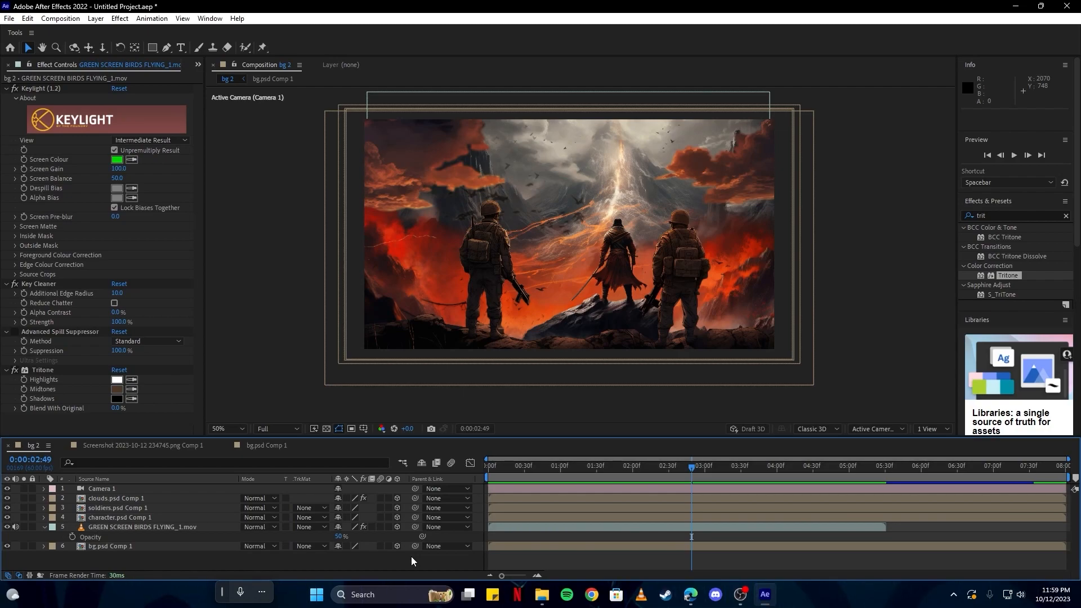
- Add the bg 2 composition to the render queue
key("ctrl+m")
left_click(9, 19)
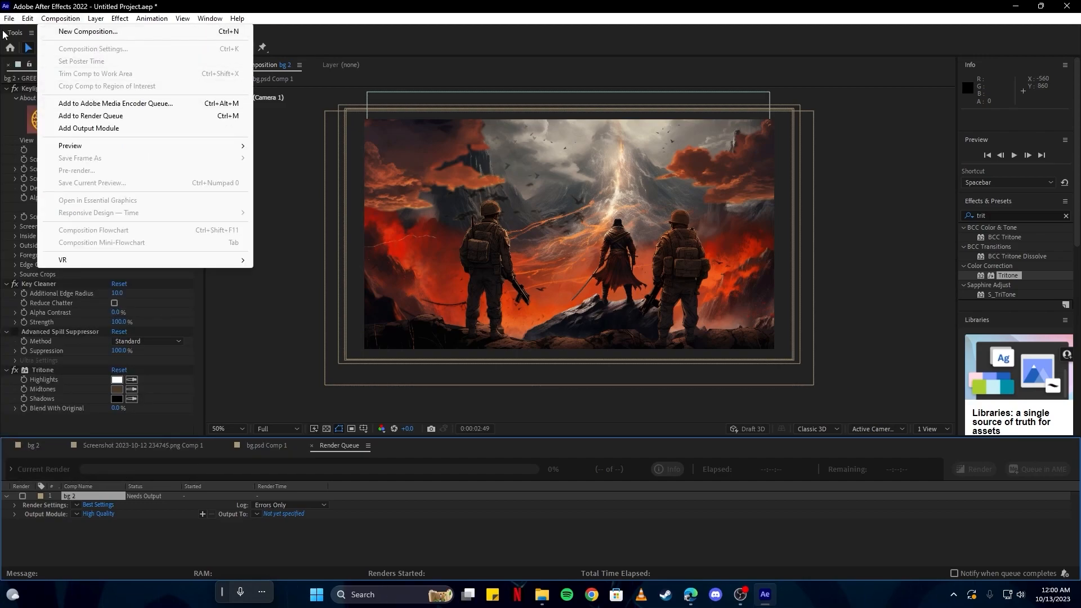
mouse_move(128, 204)
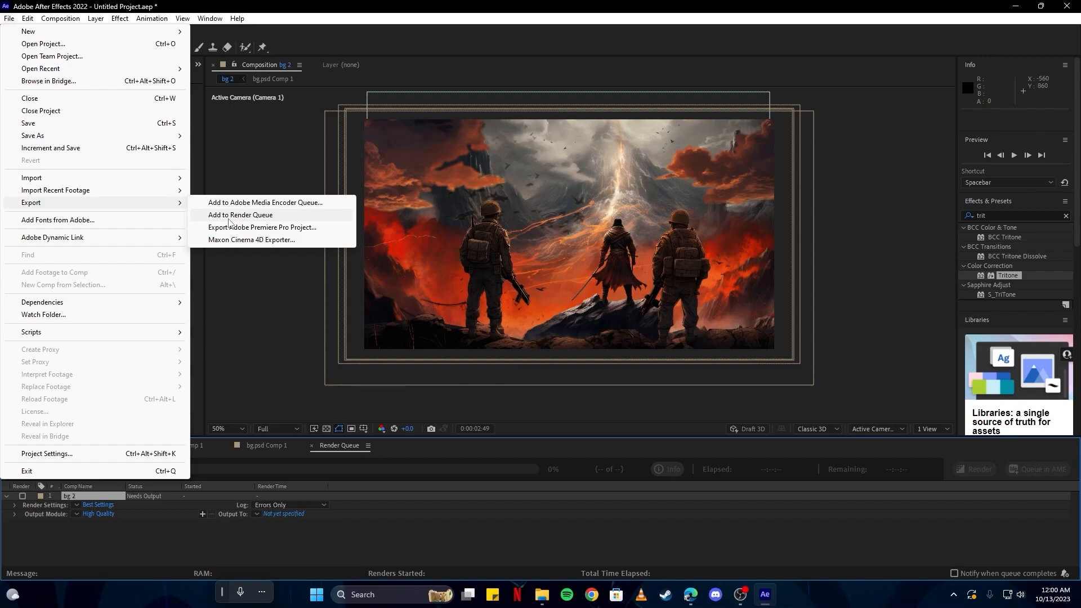
left_click(55, 521)
- Set the output module to QuickTime with the Apple ProRes 422 codec, trying DNxHR/DNxHD along the way
left_click(102, 516)
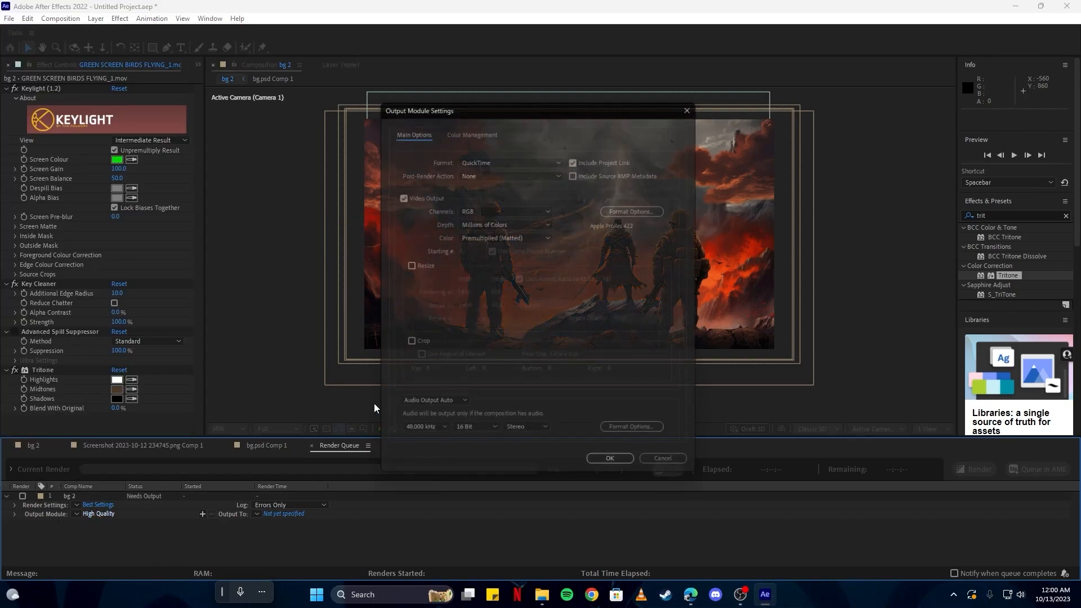
left_click(475, 158)
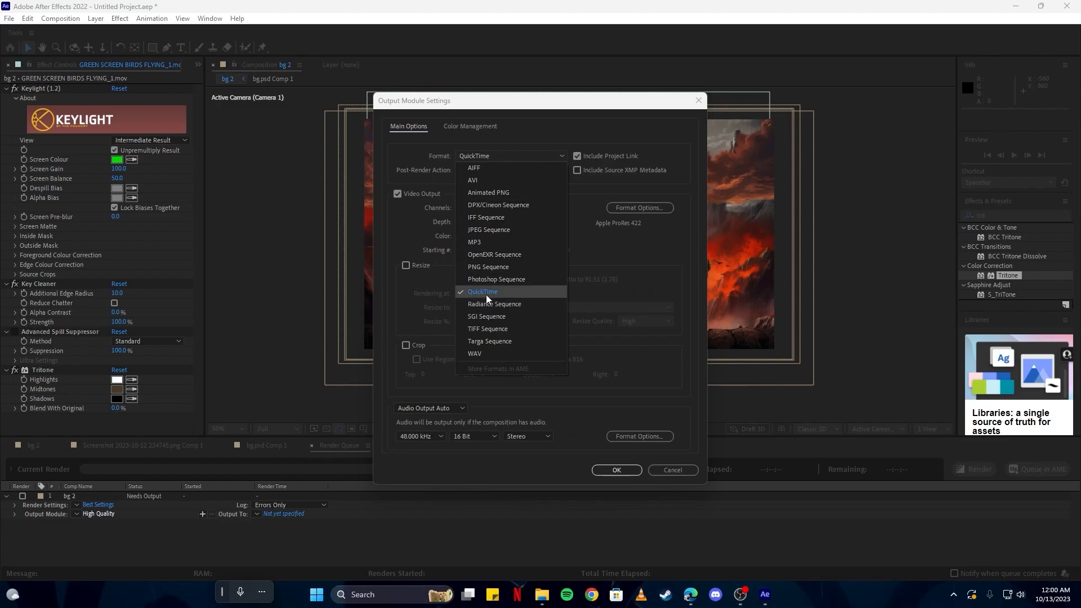
left_click(485, 294)
left_click(631, 208)
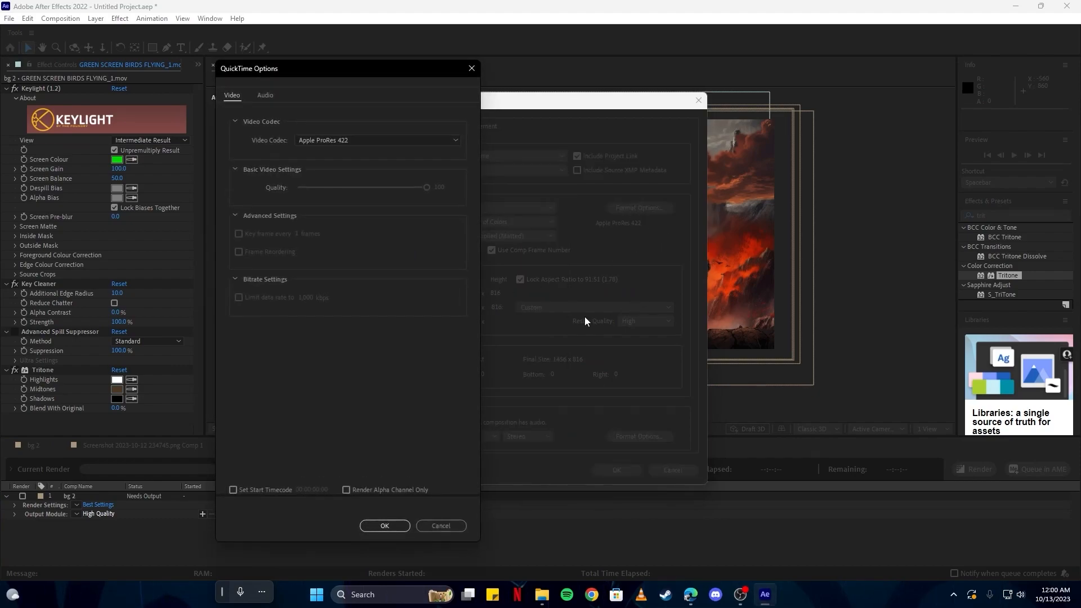
left_click(310, 142)
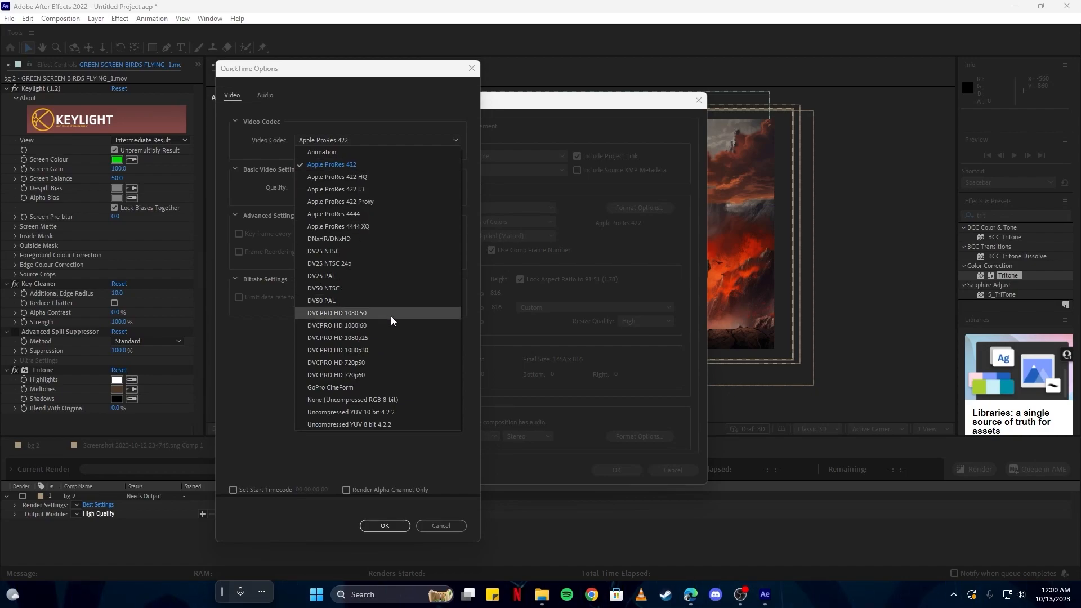
left_click(342, 240)
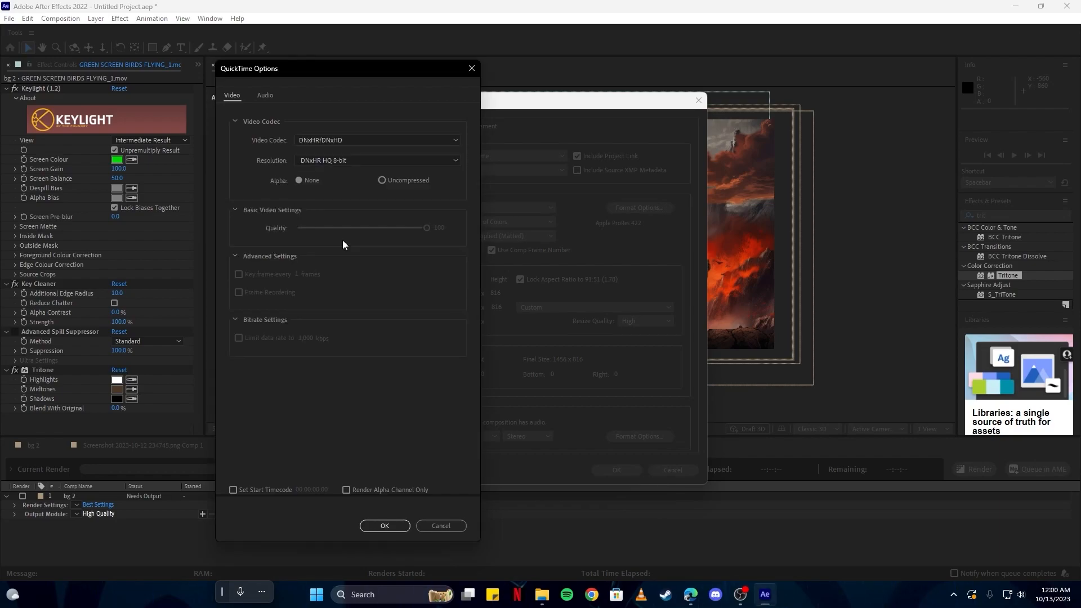
left_click(321, 140)
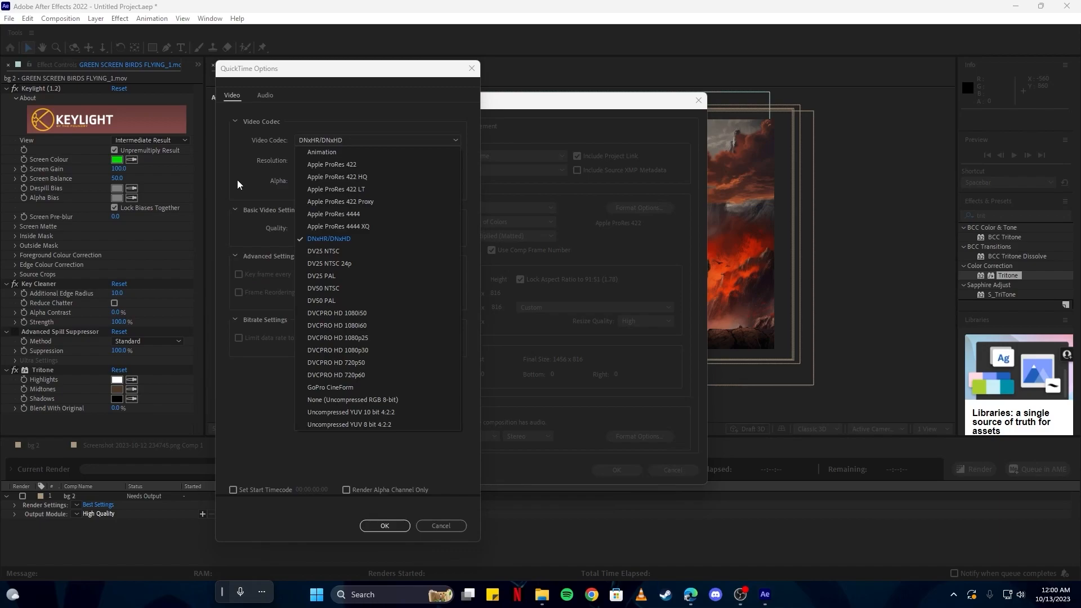
left_click(333, 169)
left_click(385, 525)
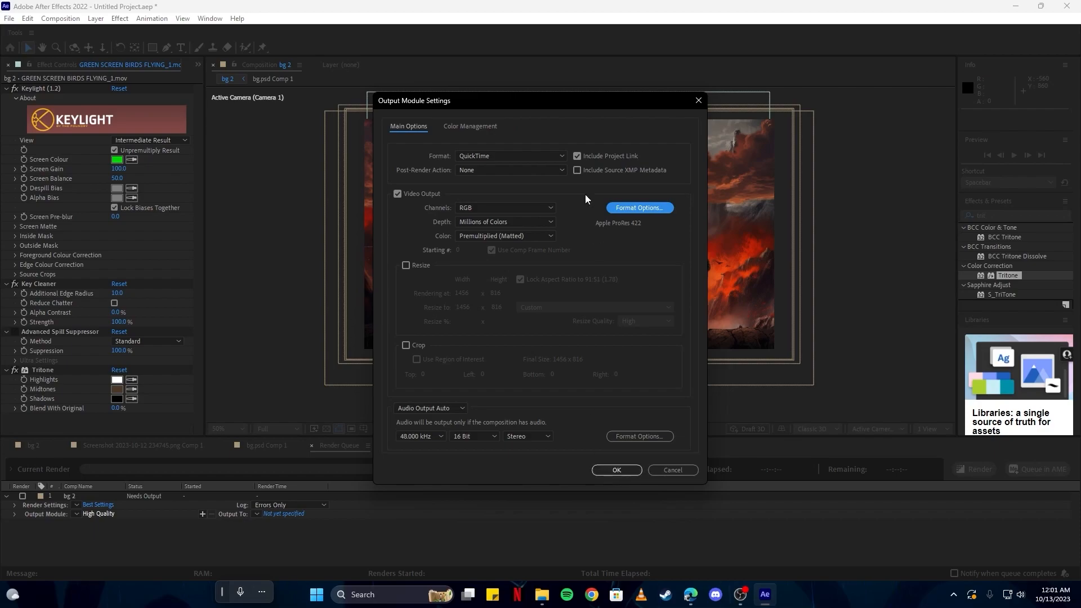
left_click(616, 470)
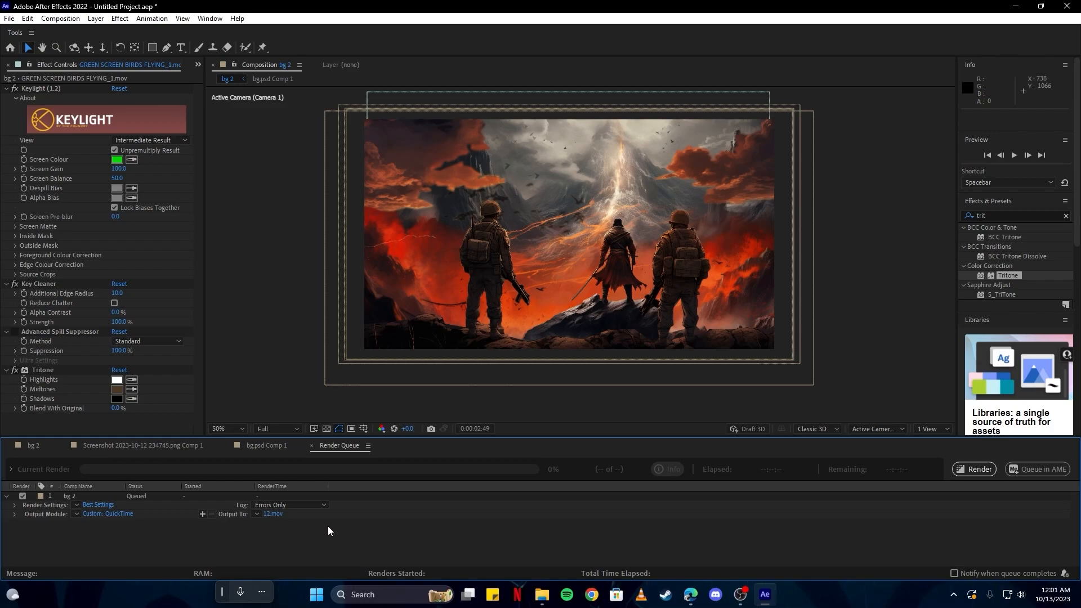
- Render the queued bg 2 composition to 12.mov
left_click(974, 471)
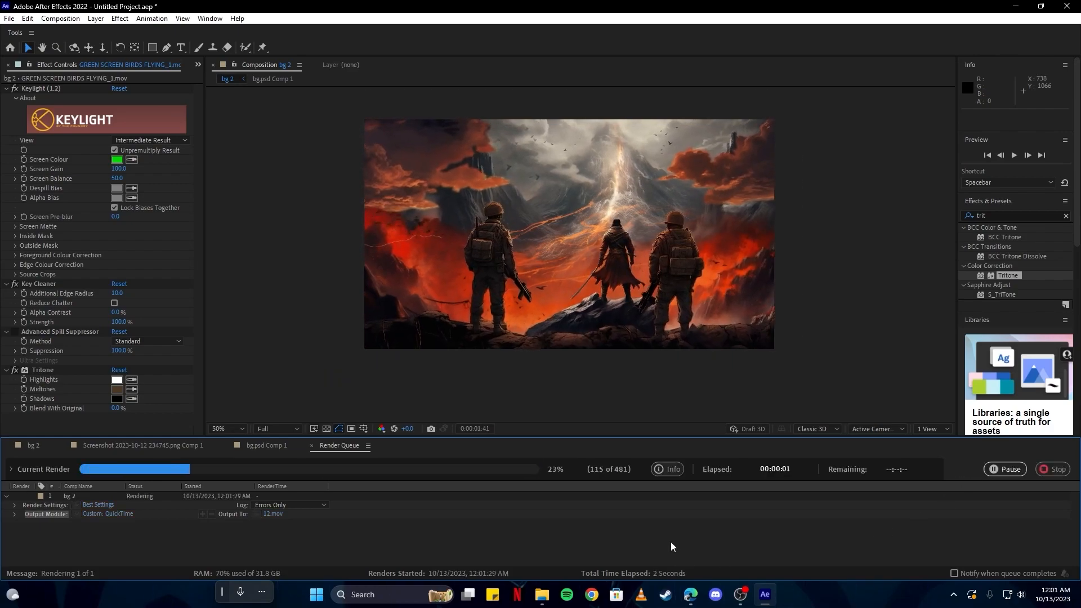